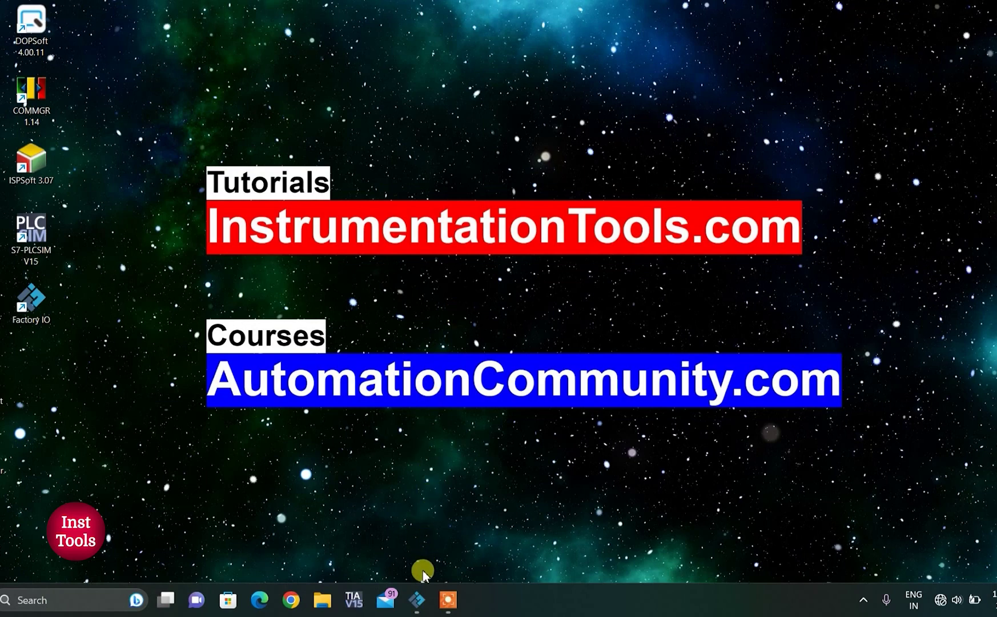
Switch to Factory IO and examine the 3 FLOOR ELEVATOR scene, including the tower, floor platforms and control boxes.
mouse_move(421, 599)
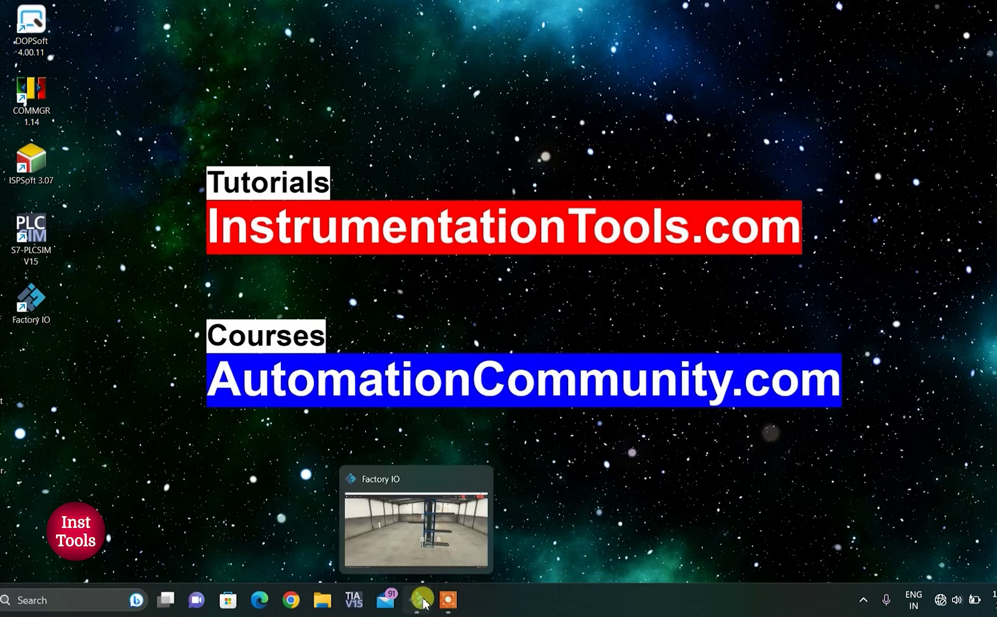
left_click(422, 600)
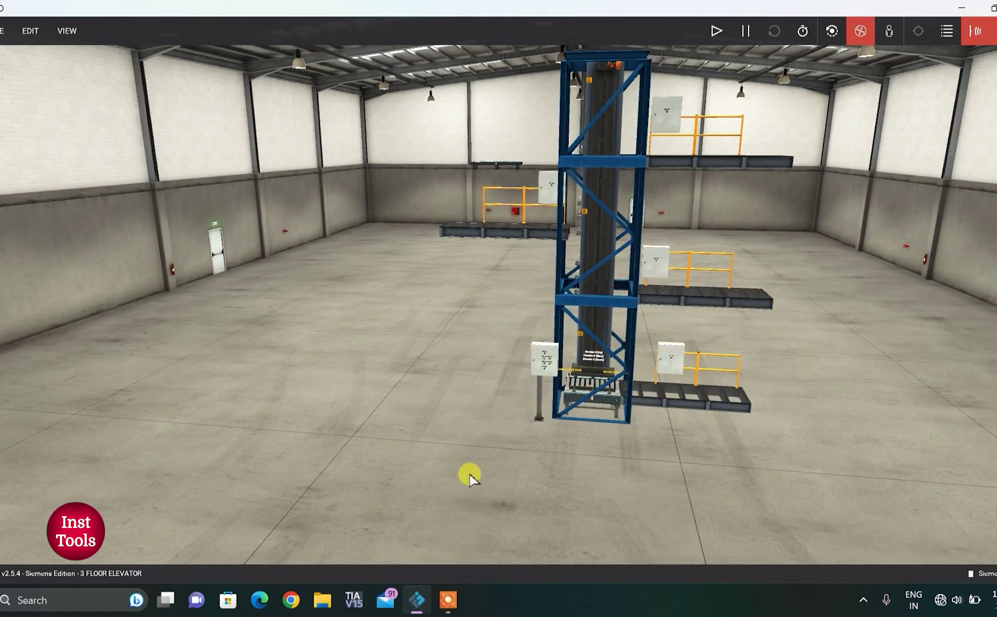
right_click_drag(478, 444, 493, 445)
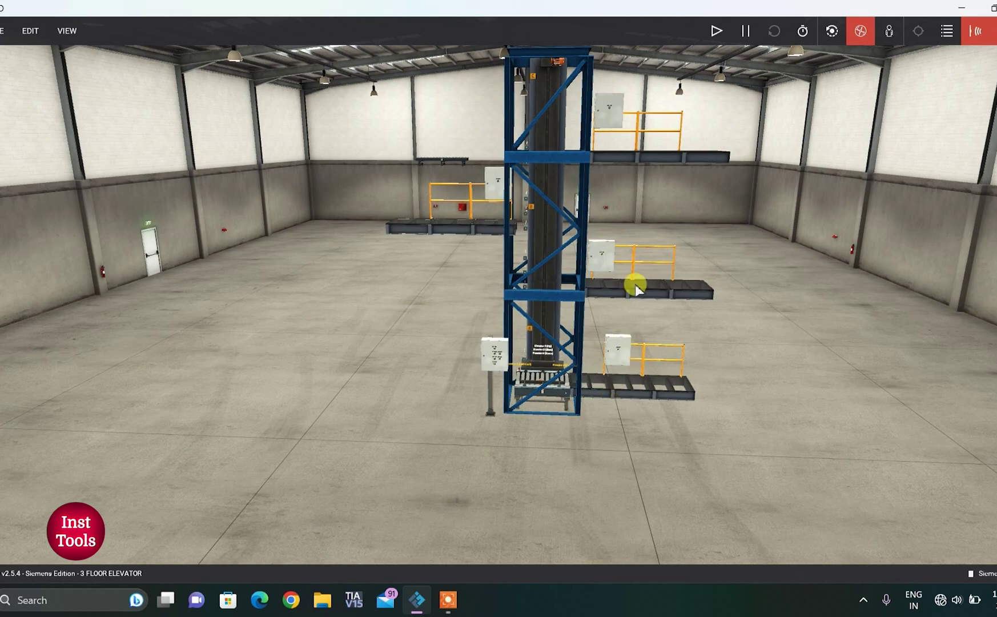
scroll(571, 310, "up", 1)
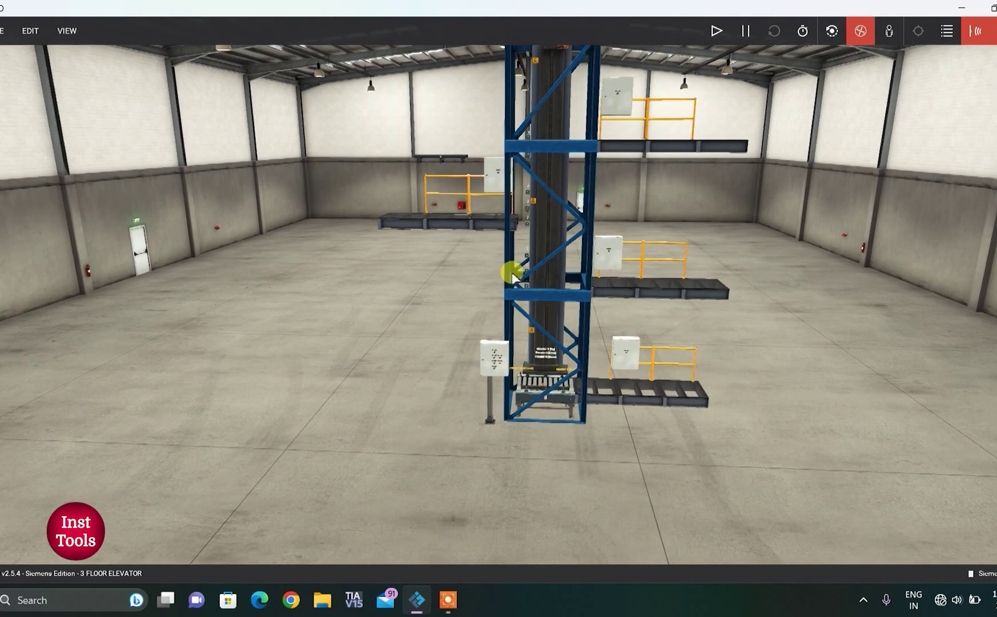
middle_click_drag(400, 221, 596, 257)
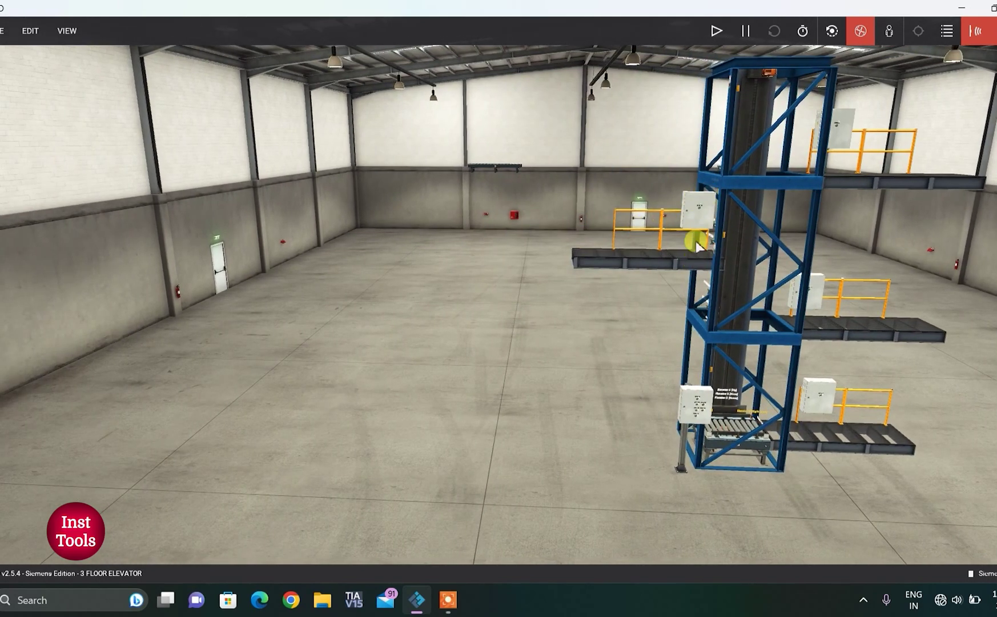
key("d")
key("d")
key("d")
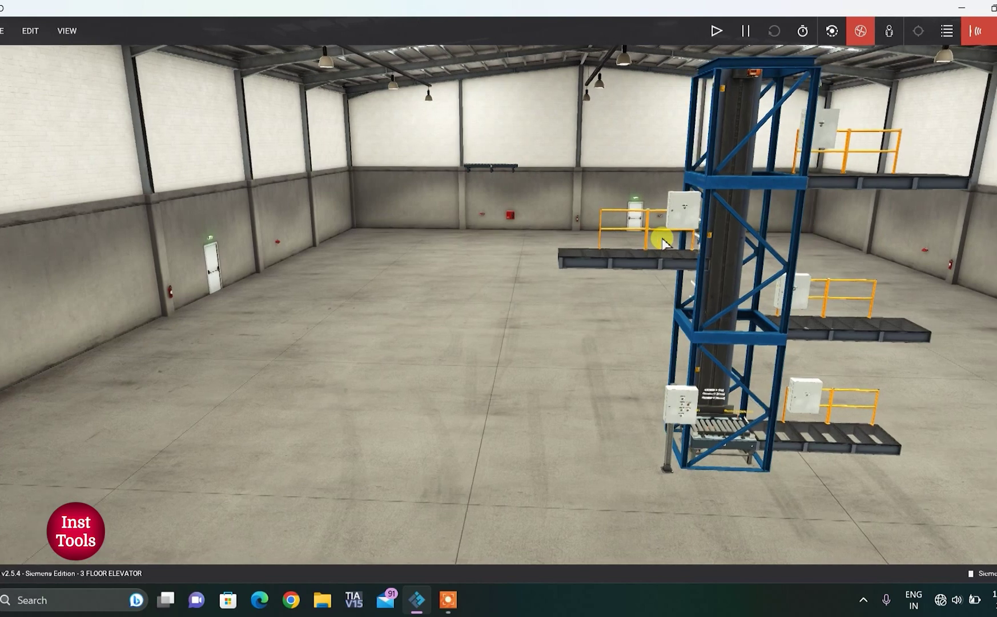
key("d")
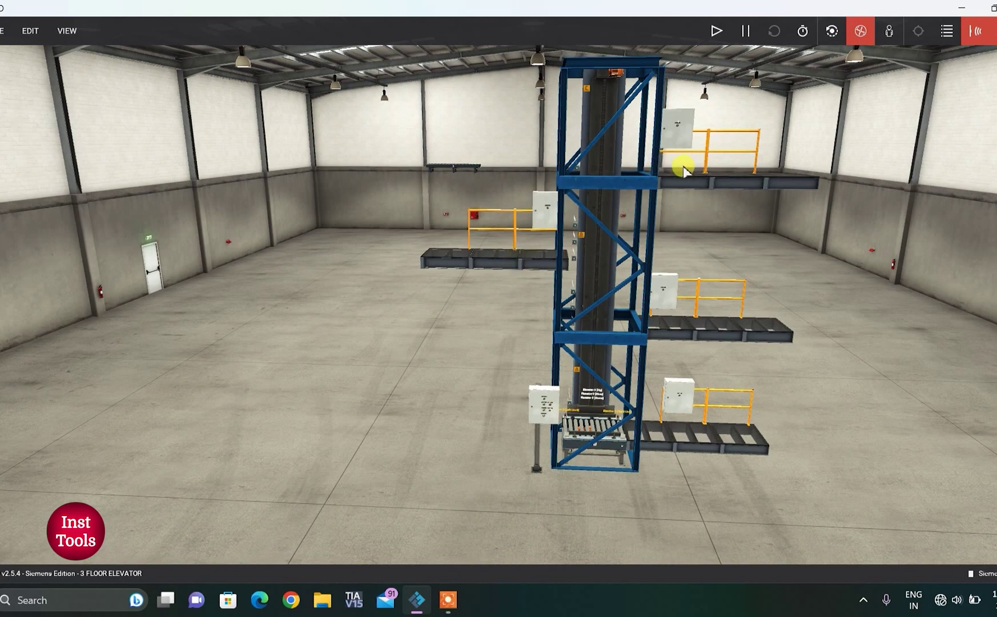
key("d")
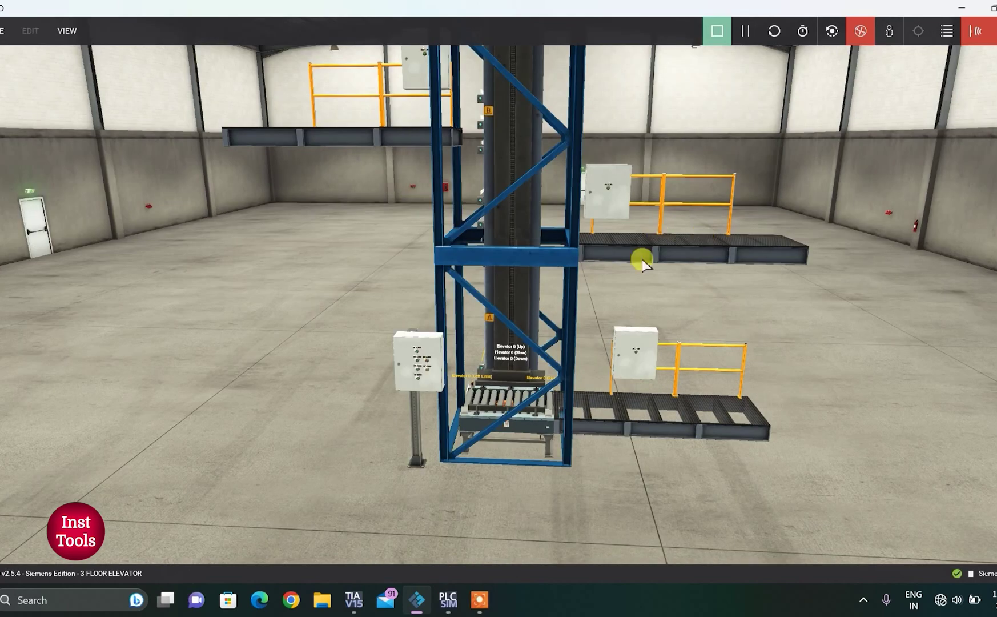
Call the elevator up to the top floor from the control box on the highest platform.
key("Up")
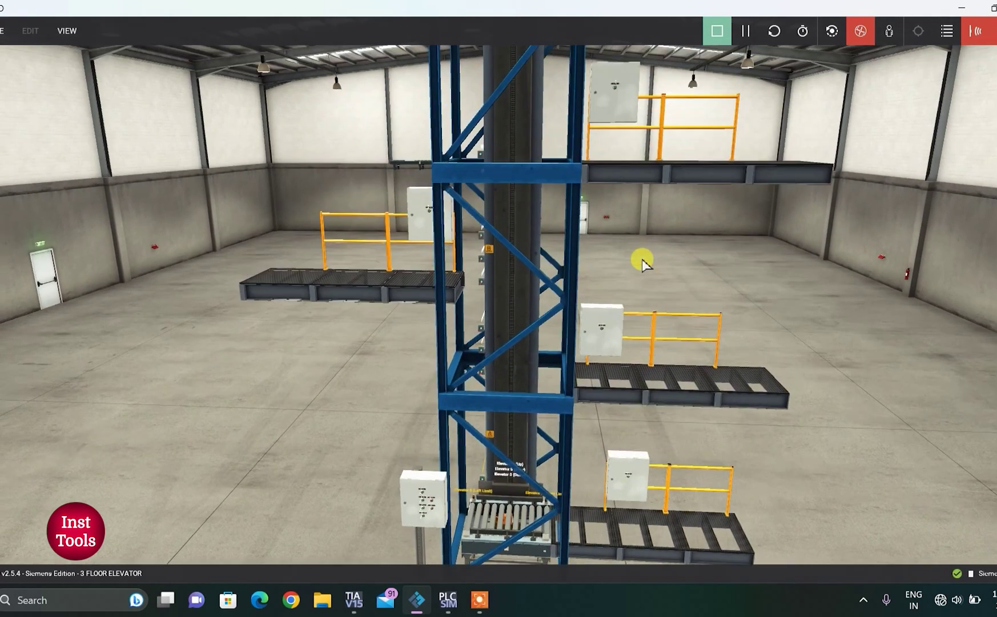
key("Down")
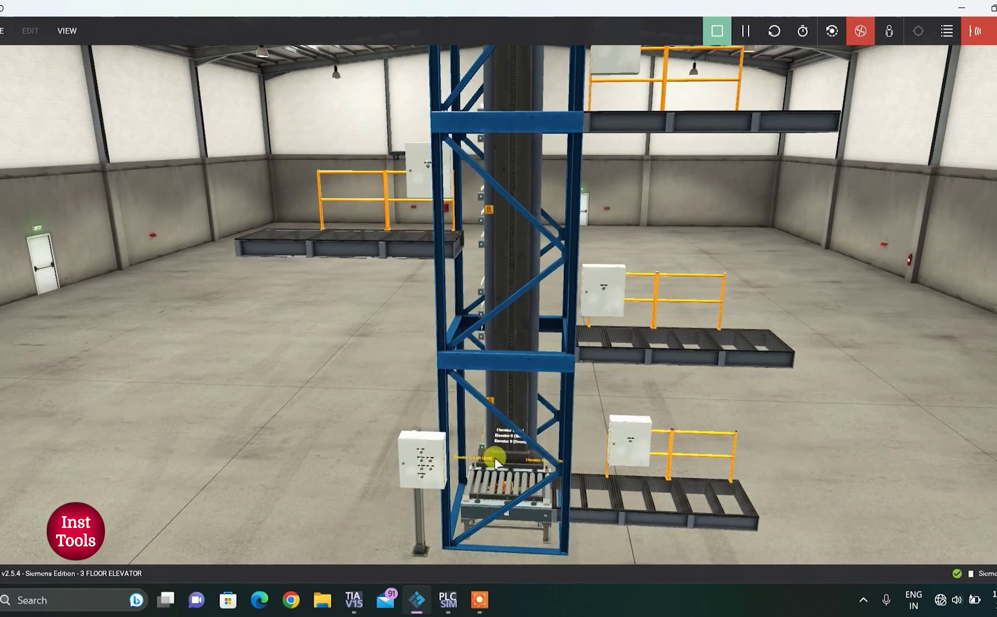
key("Up")
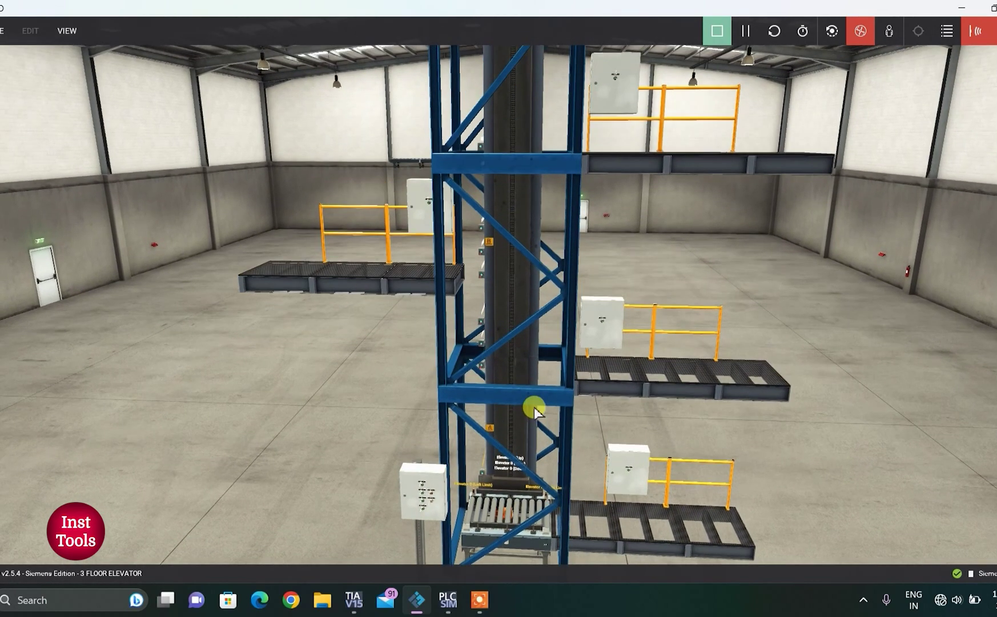
key("Up")
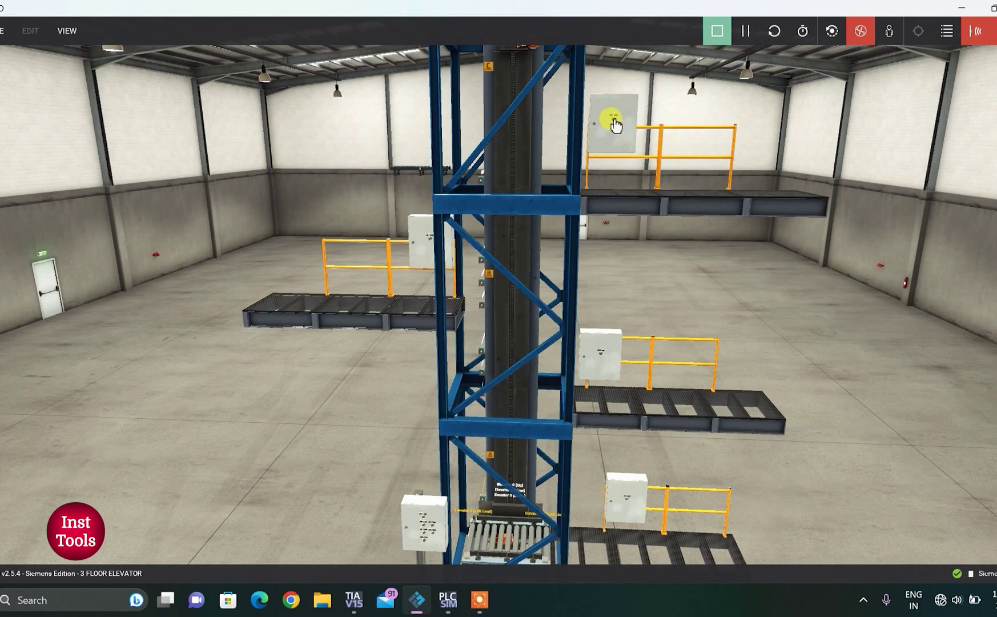
left_click(614, 121)
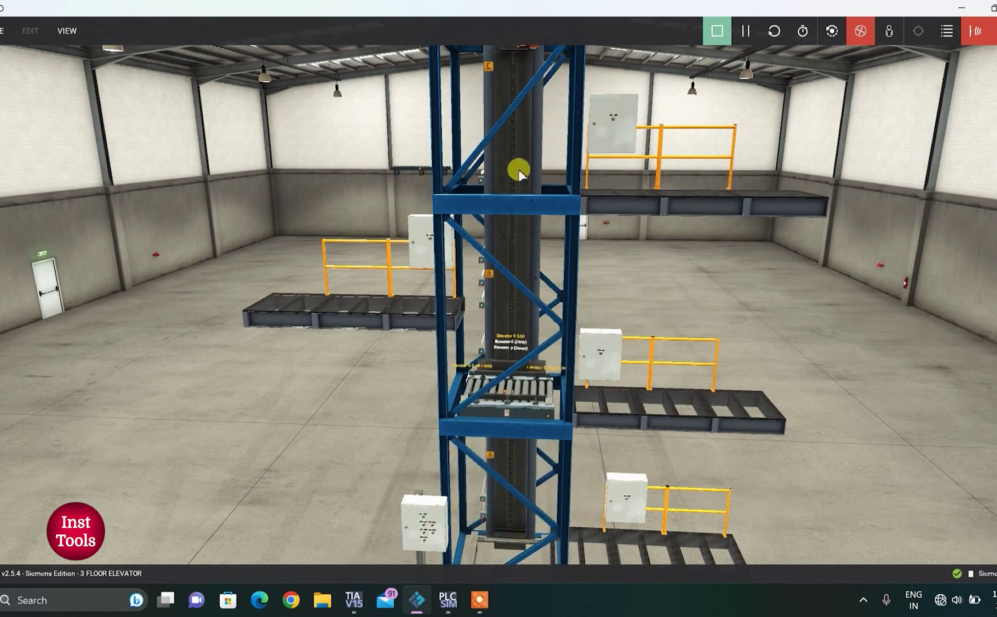
Bring the elevator down from the top floor to the ground floor, using the intermediate landing boxes and the main control box.
key("Down")
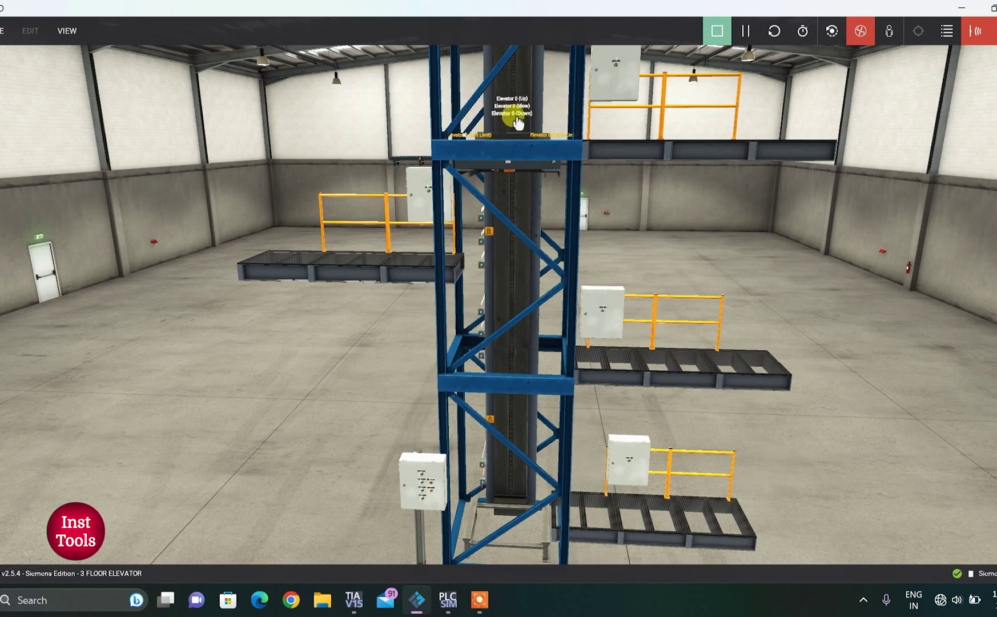
left_click(424, 505)
left_click(422, 199)
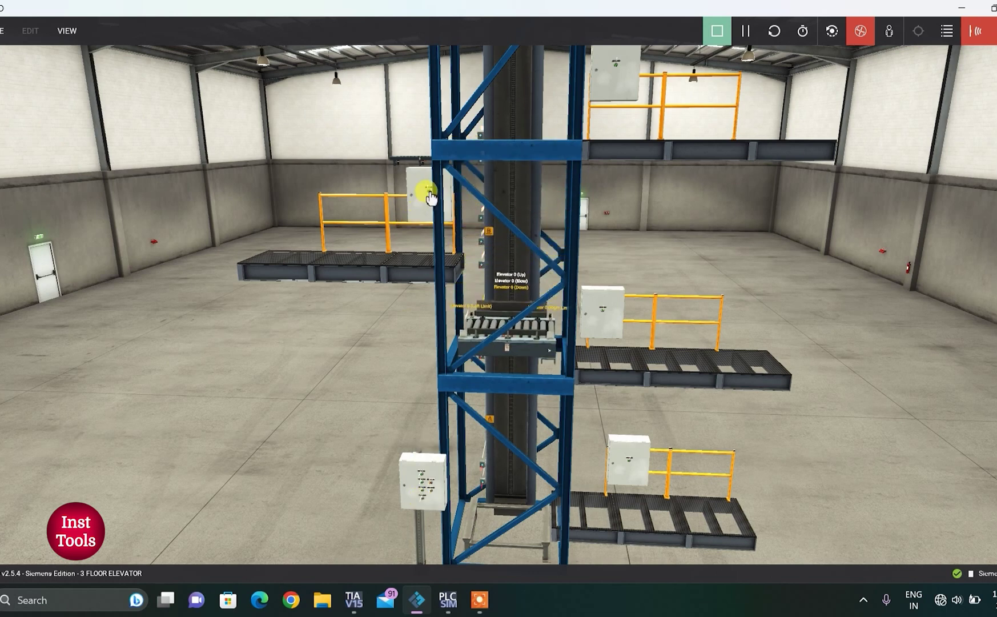
left_click(603, 312)
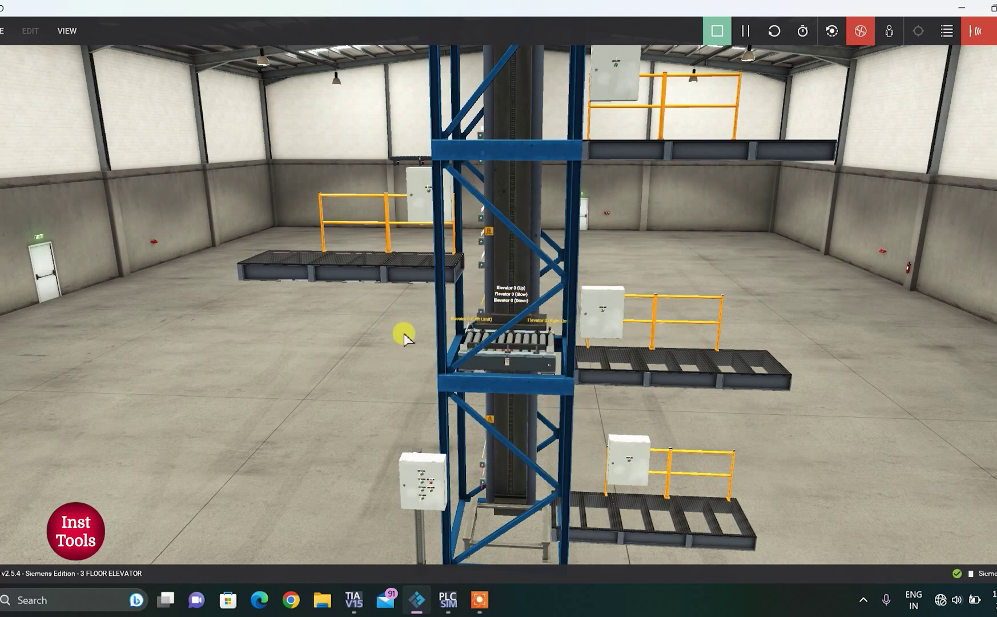
left_click(424, 481)
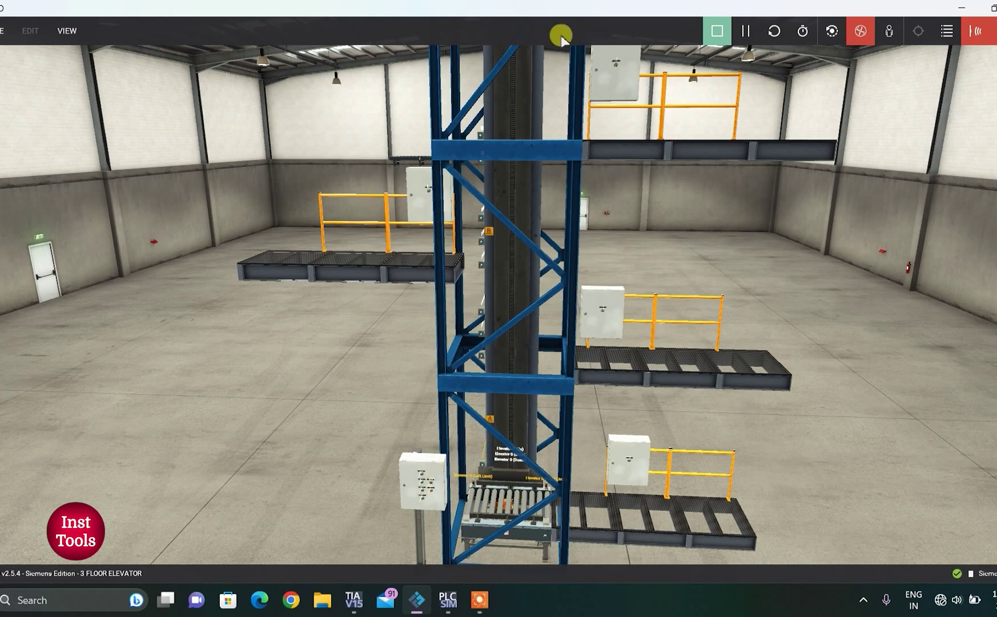
Call the elevator up from the intermediate and top landing boxes, and return it to the ground floor from the main control box.
scroll(513, 268, "up", 1)
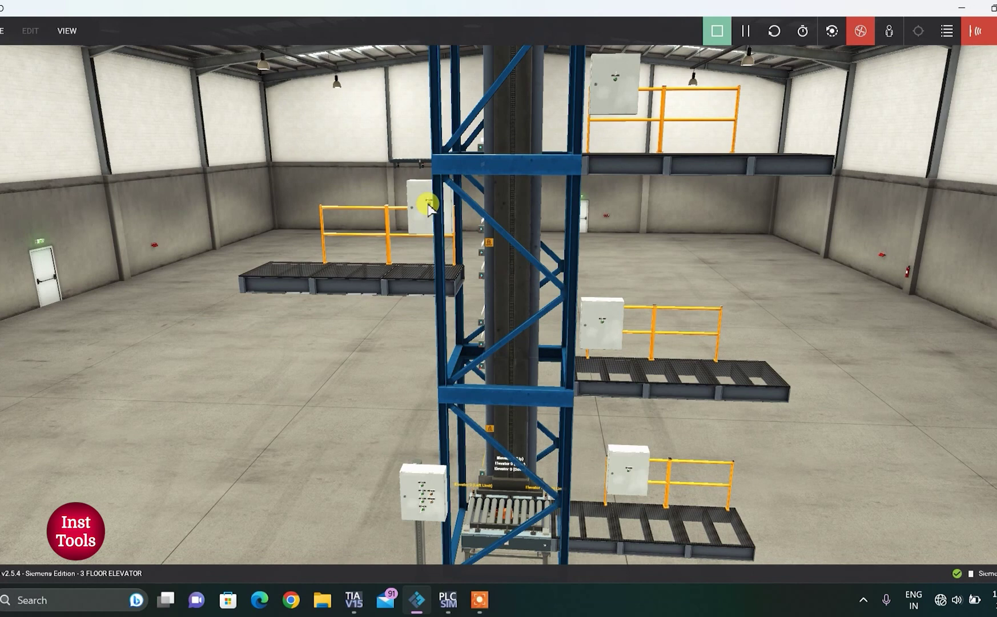
left_click(601, 324)
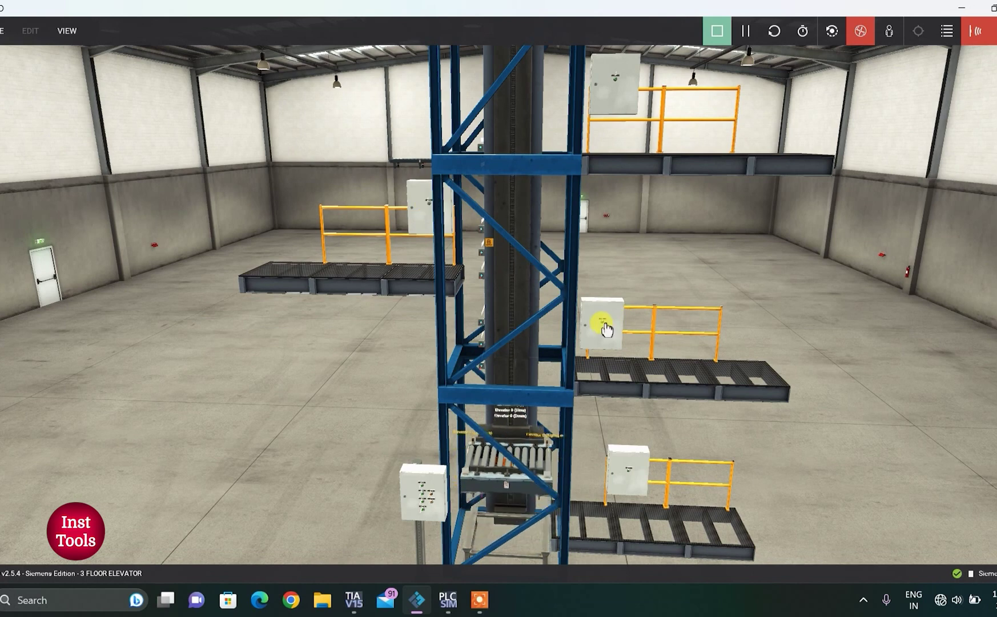
left_click(614, 83)
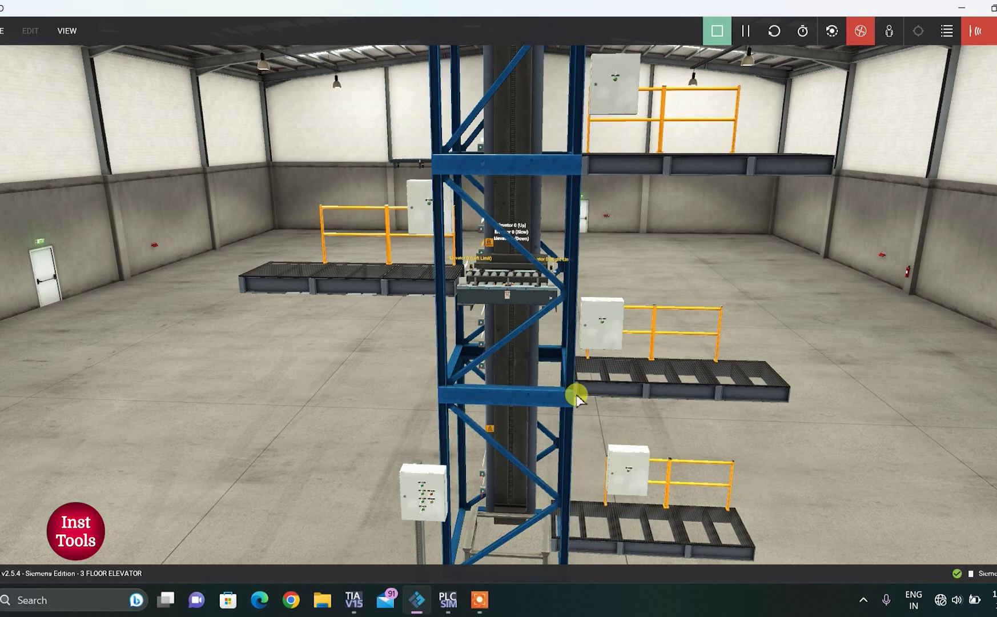
left_click(599, 350)
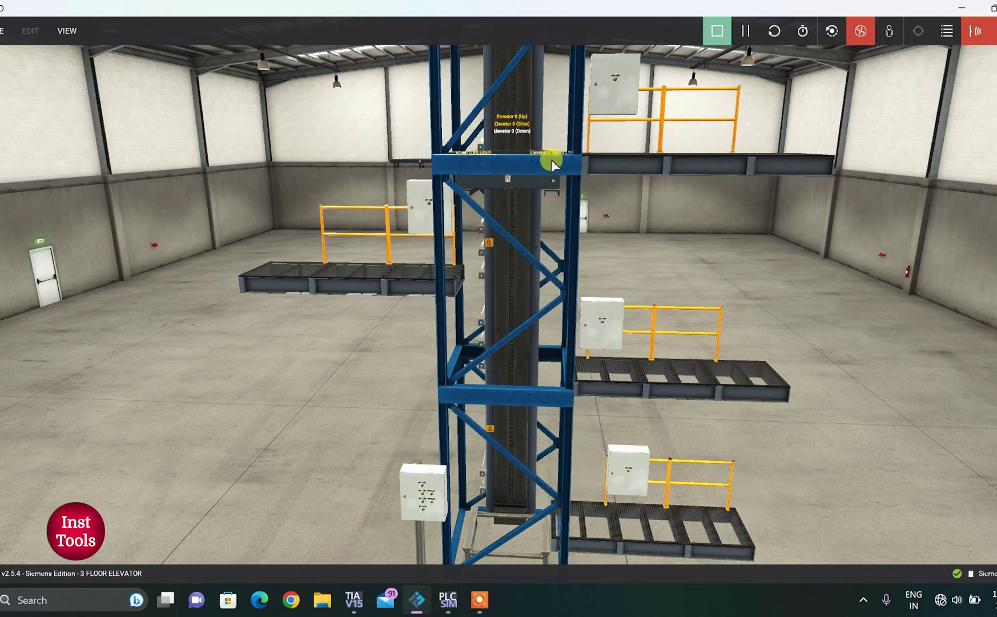
left_click(422, 510)
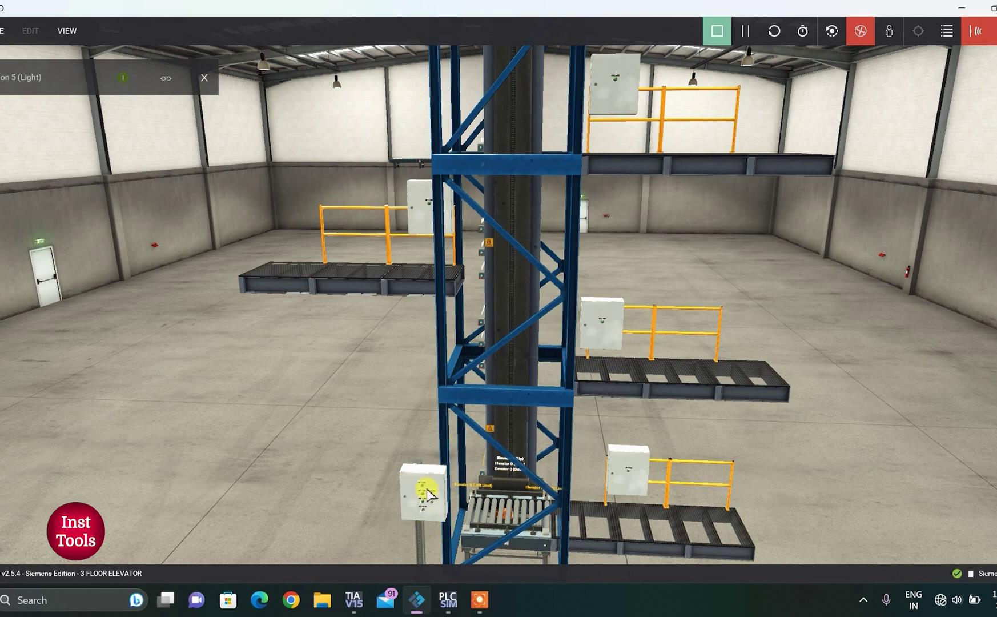
Restart the simulation and send the elevator up from the main control box.
scroll(428, 494, "up", 3)
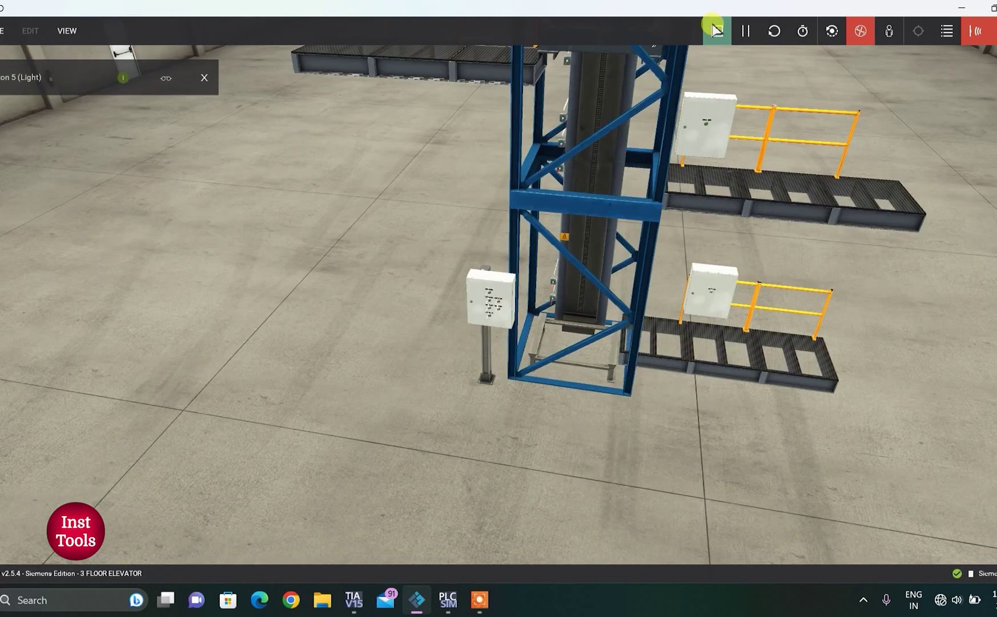
left_click(715, 32)
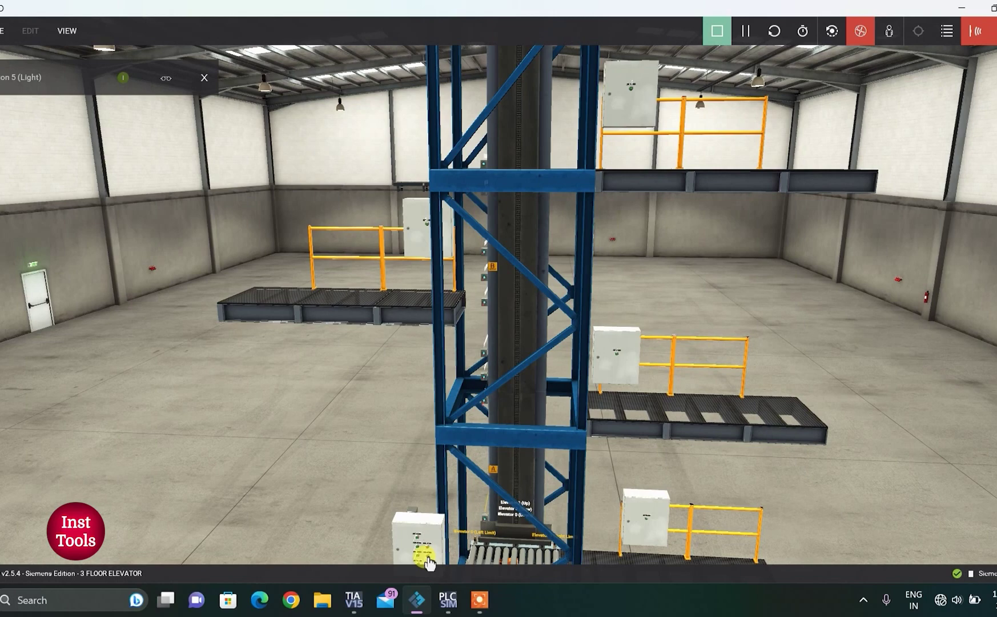
left_click(424, 427)
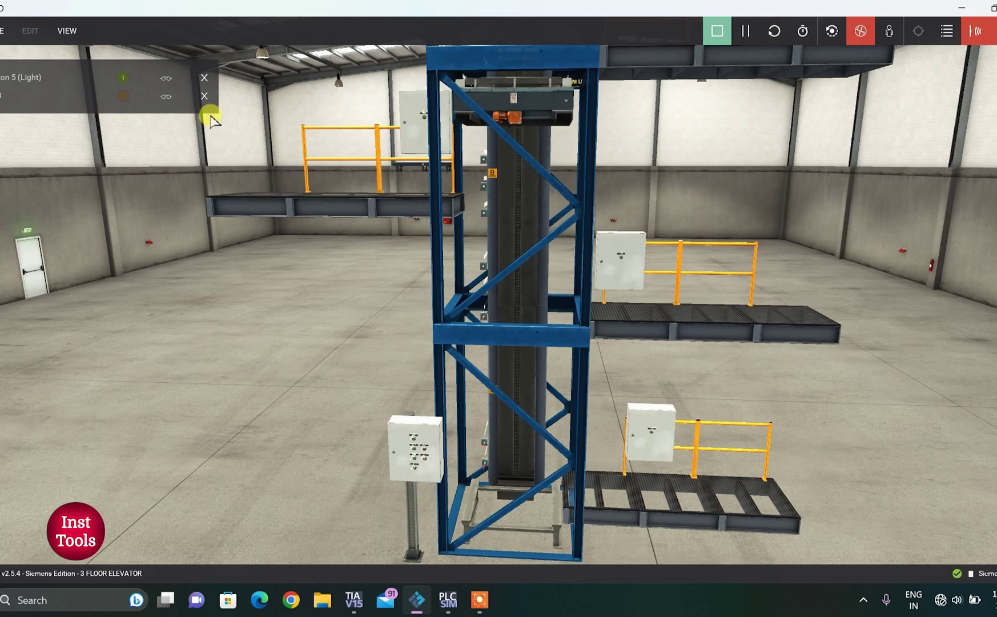
Remove the two docked tags from the scene view and stop the simulation.
left_click(203, 96)
left_click(204, 79)
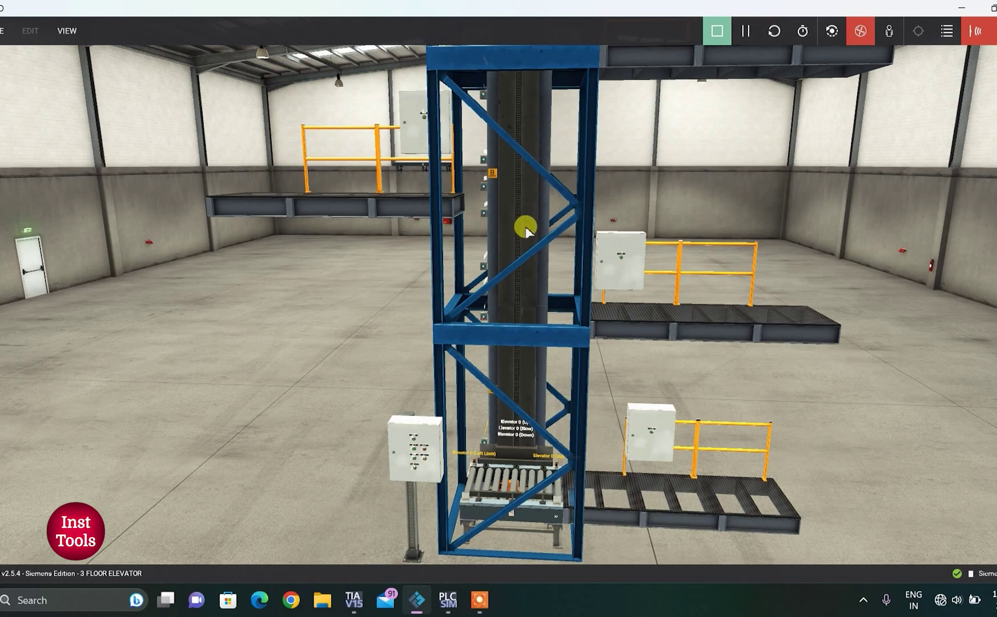
scroll(469, 224, "down", 5)
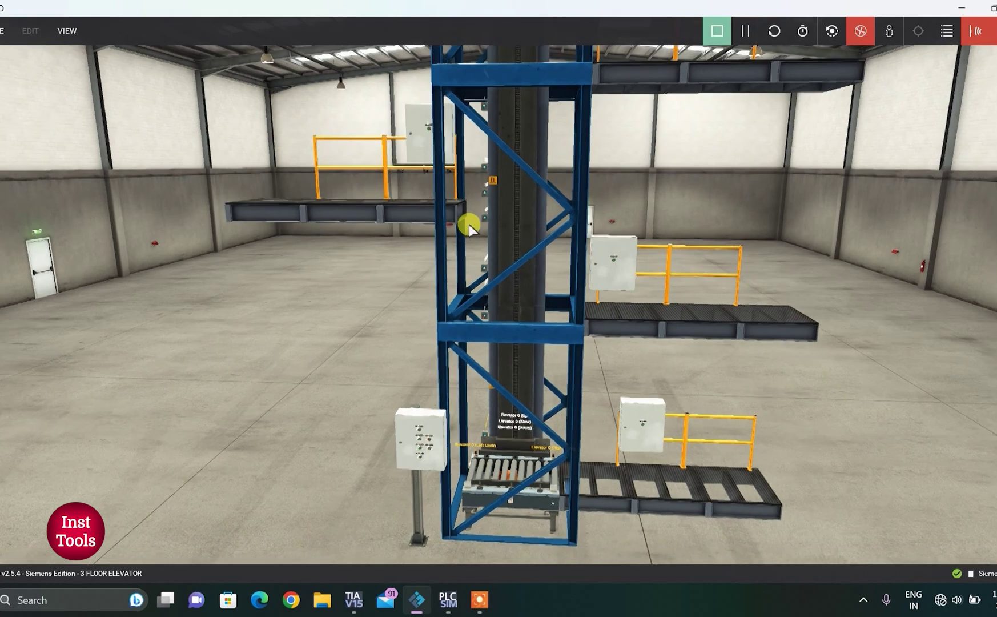
scroll(470, 223, "down", 5)
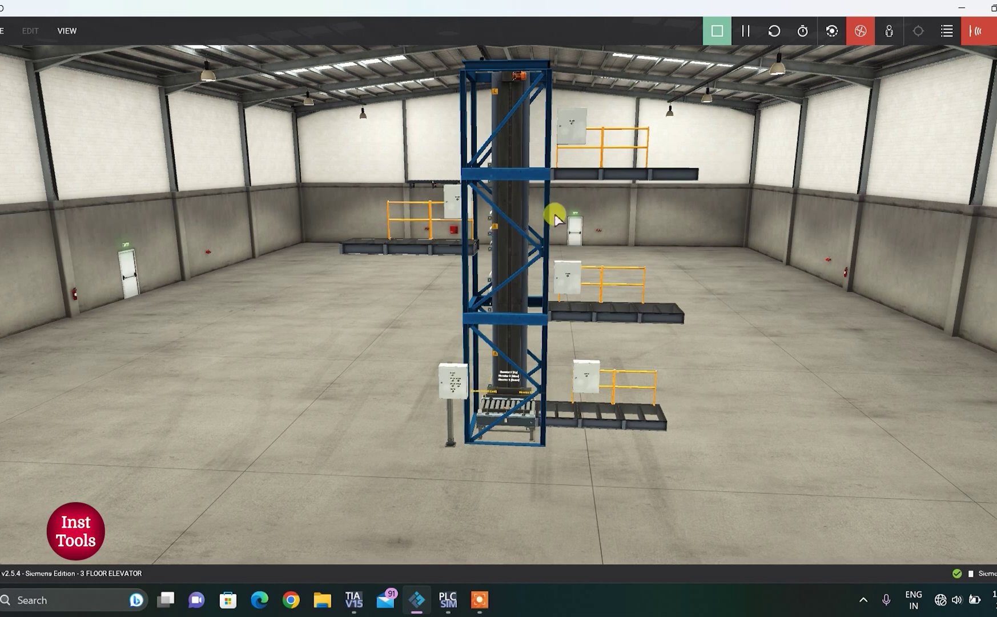
left_click(714, 32)
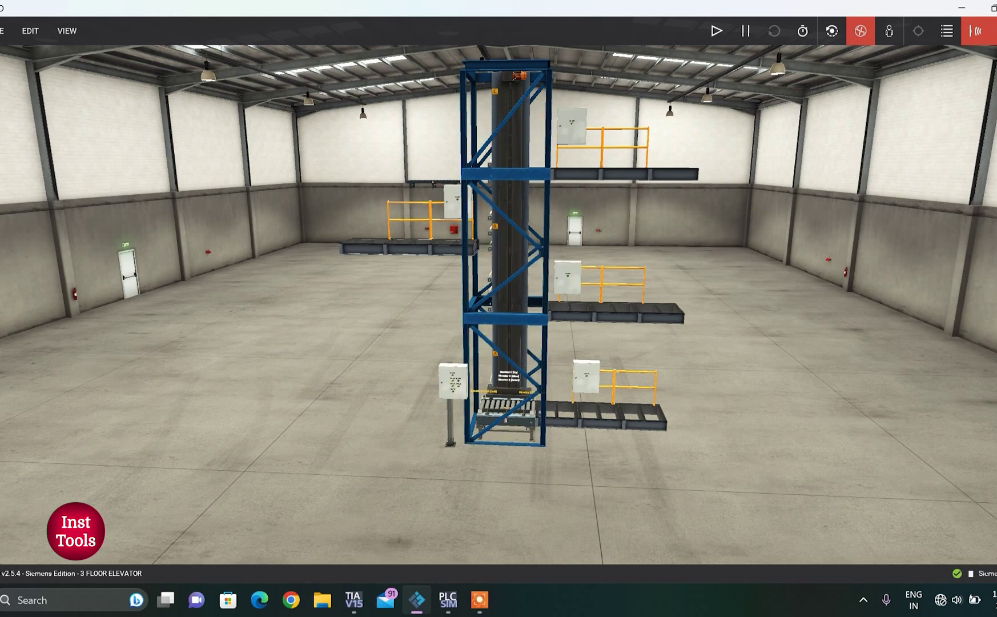
Browse the parts palette and view its Stations category.
mouse_move(996, 227)
scroll(974, 307, "down", 10)
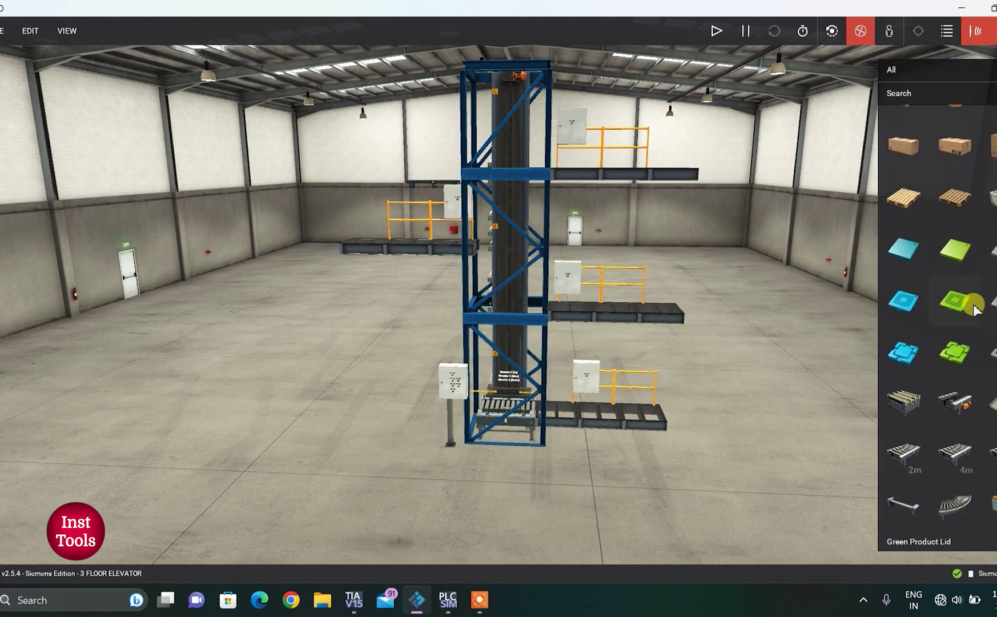
scroll(974, 306, "down", 5)
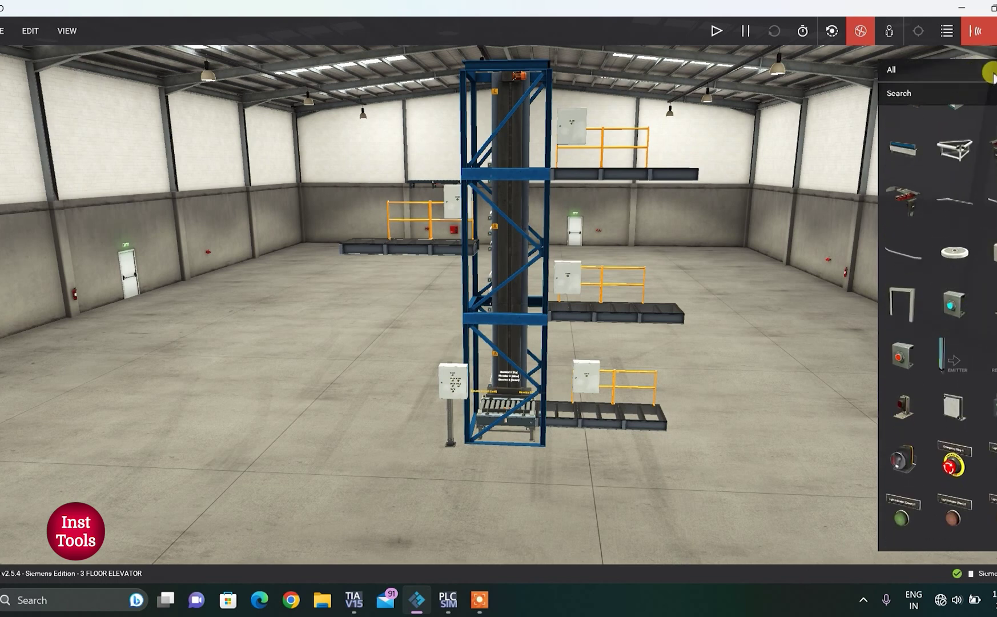
left_click(937, 69)
left_click(917, 215)
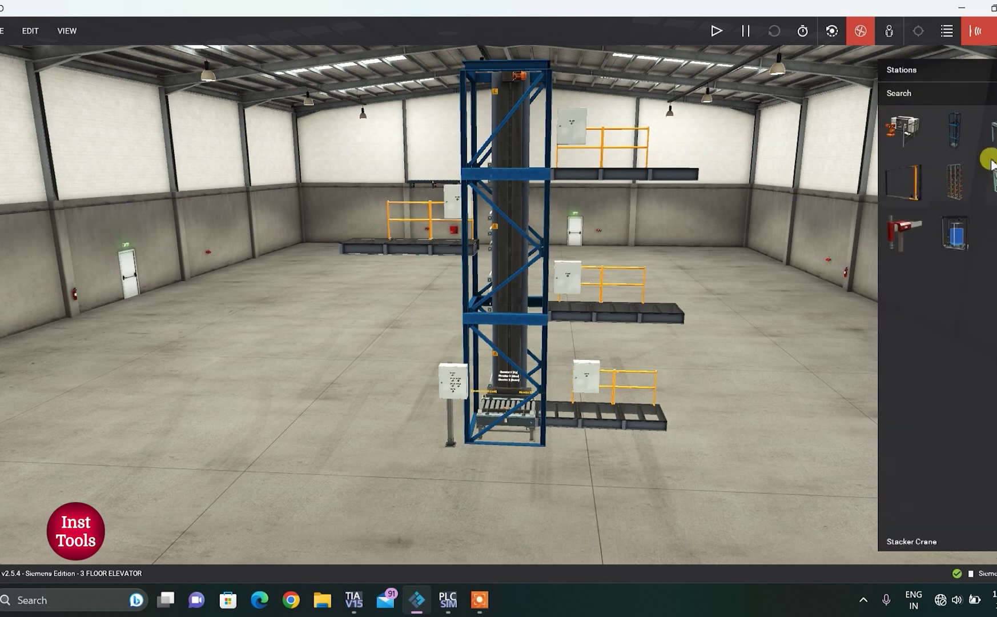
List all palette parts and place a second elevator on the warehouse floor beside the main control box and existing tower.
left_click(985, 74)
left_click(937, 90)
scroll(965, 330, "down", 5)
scroll(965, 332, "down", 10)
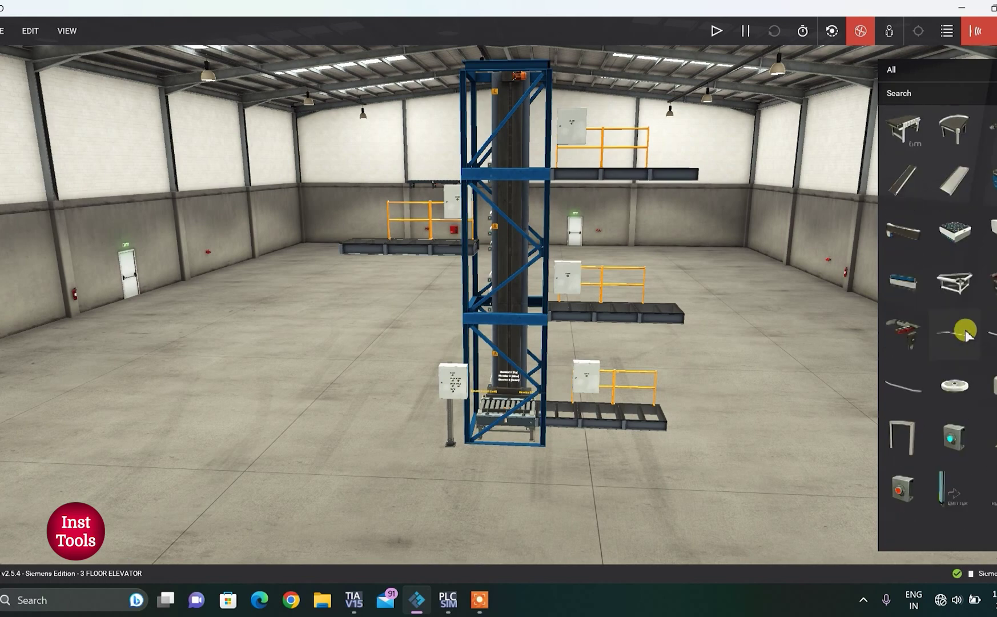
scroll(965, 334, "down", 4)
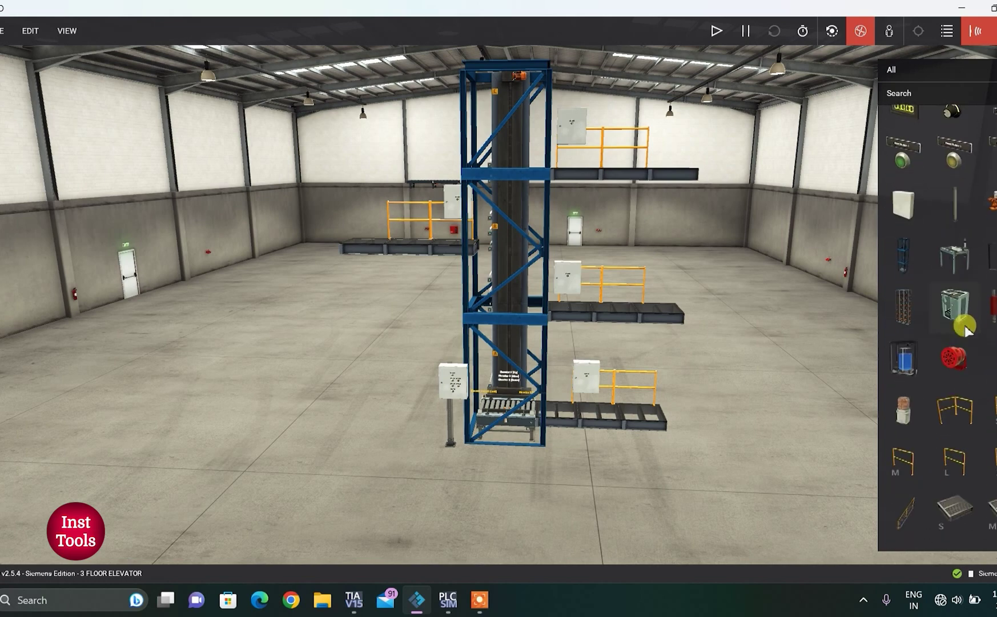
left_click_drag(906, 243, 326, 448)
left_click(406, 475)
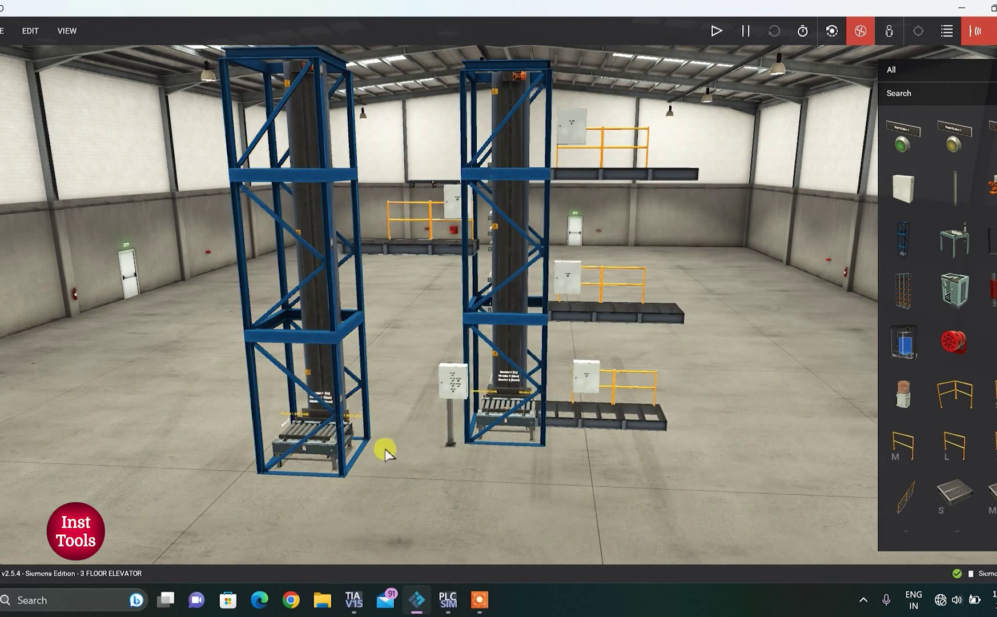
Dock the Up, Slow and Down tags of the newly placed Elevator 1 in the scene view.
scroll(344, 495, "up", 10)
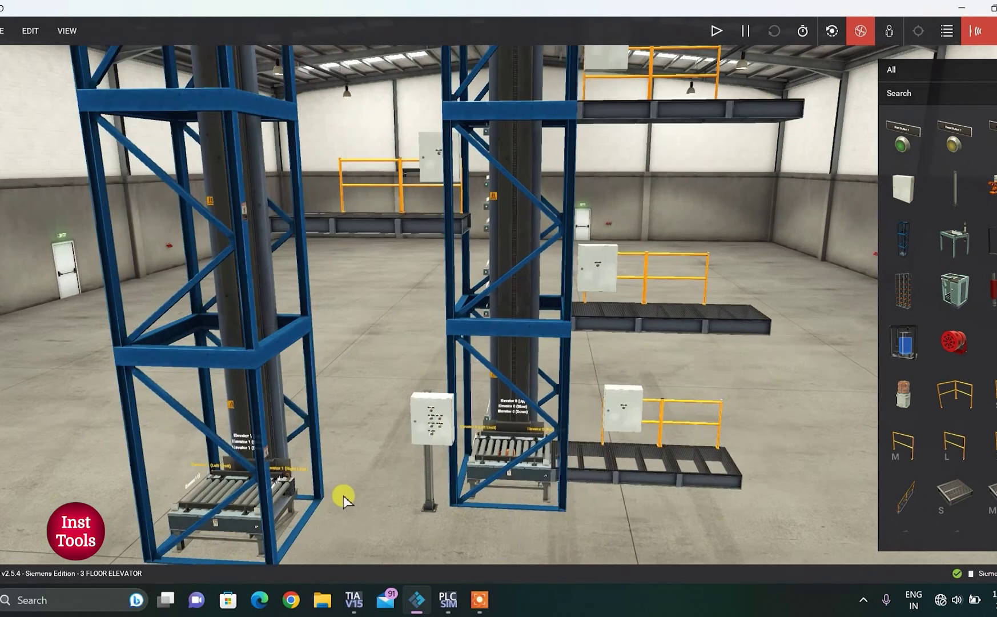
key("a")
key("a")
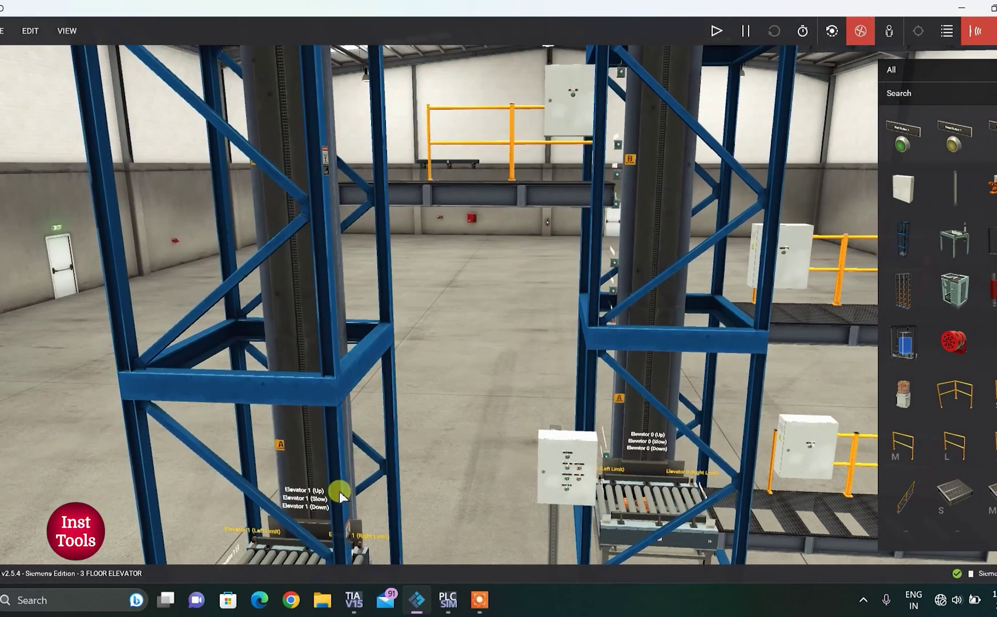
left_click(317, 491)
left_click(307, 500)
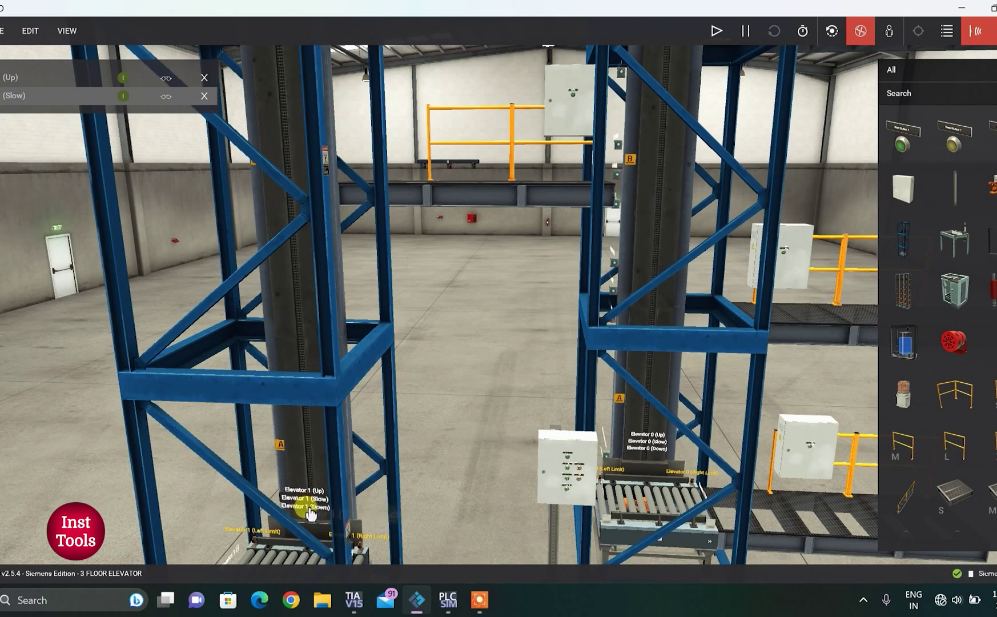
left_click(304, 511)
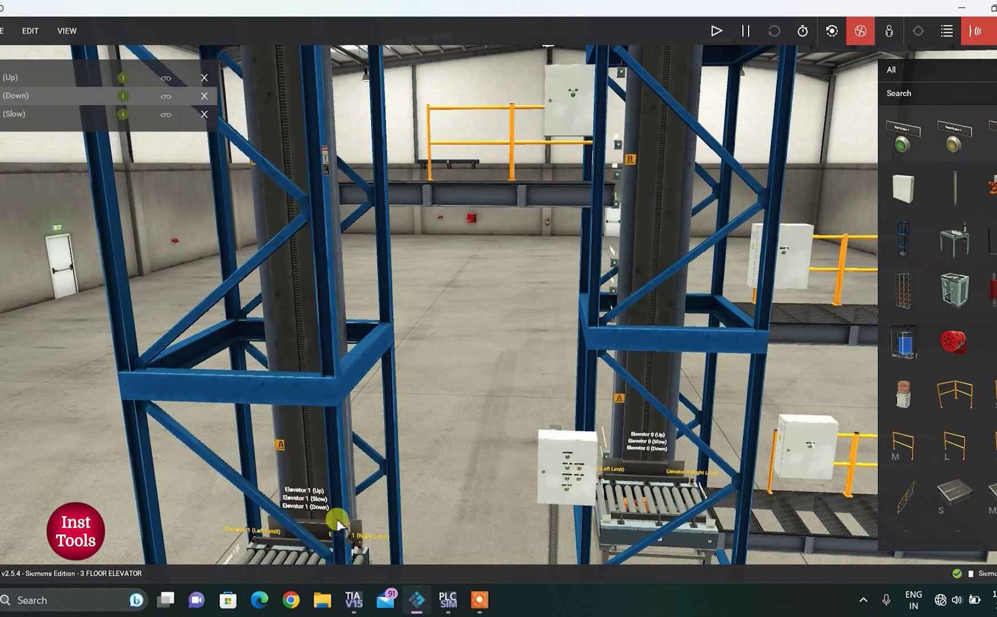
Run the simulation and force Elevator 1's Up and Down tags in turn to raise and lower its platform.
scroll(341, 520, "down", 4)
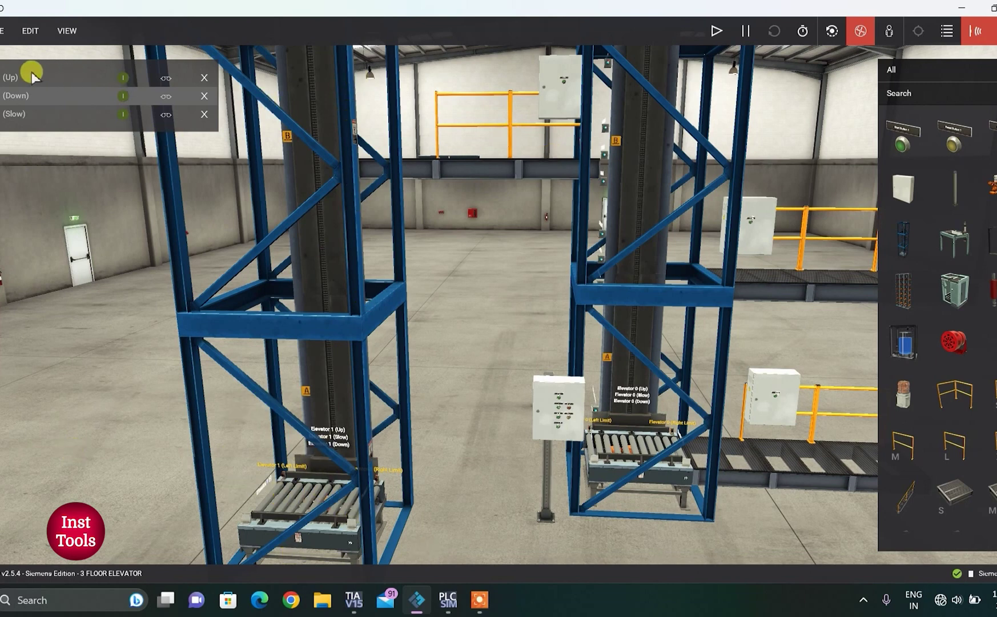
left_click(717, 31)
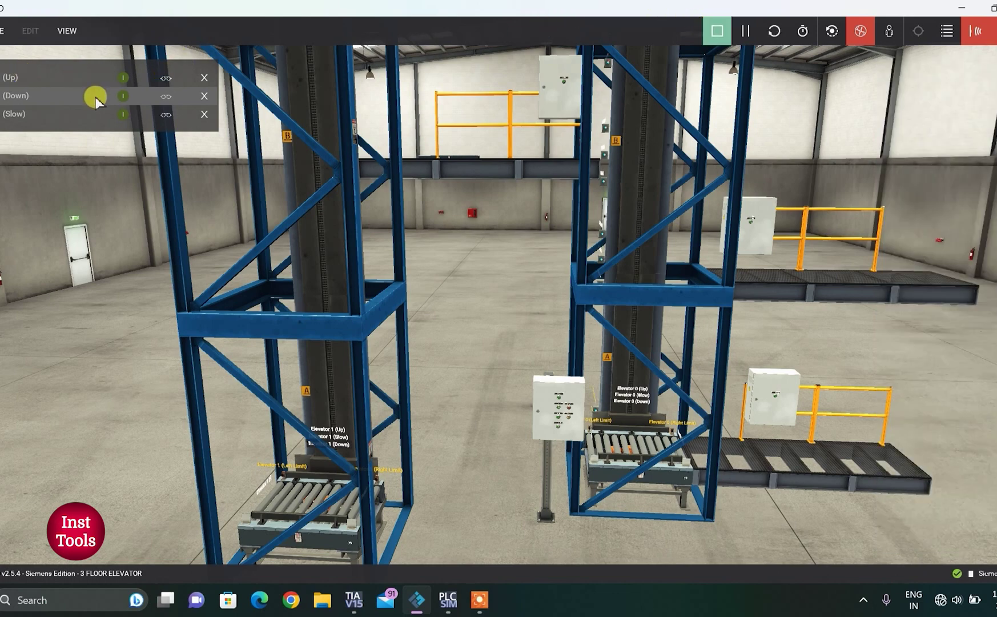
left_click(123, 77)
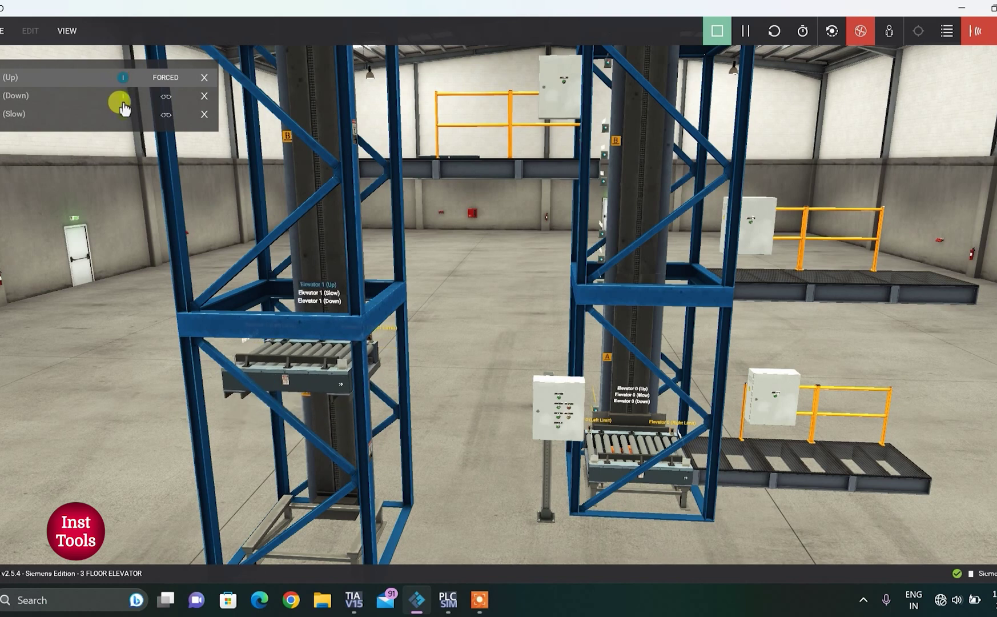
left_click(123, 96)
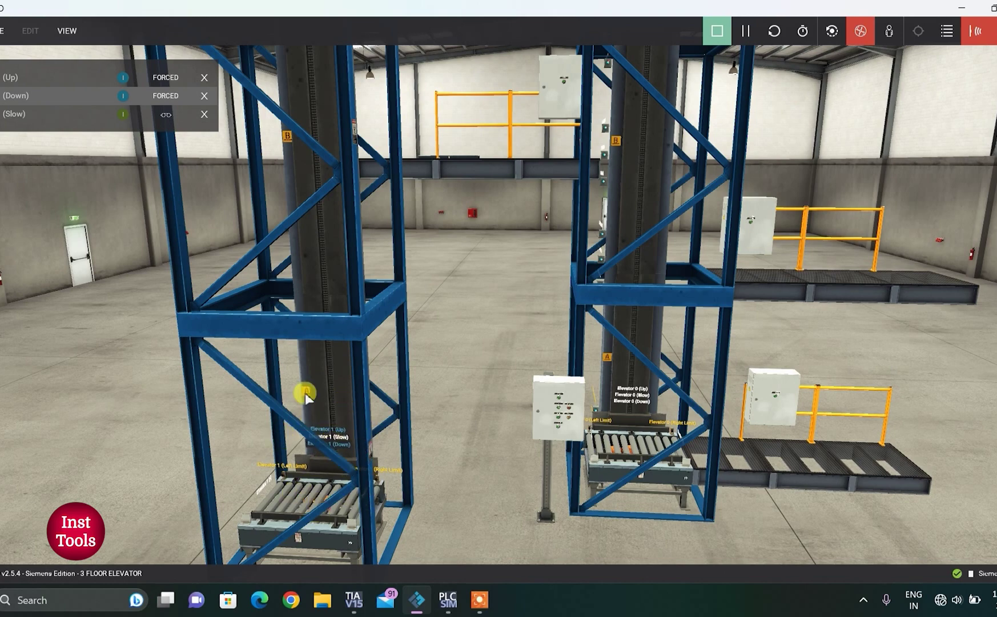
Force Elevator 1 up again and toggle its Slow tag during upward and downward travel, ending with Down switched off.
left_click(123, 78)
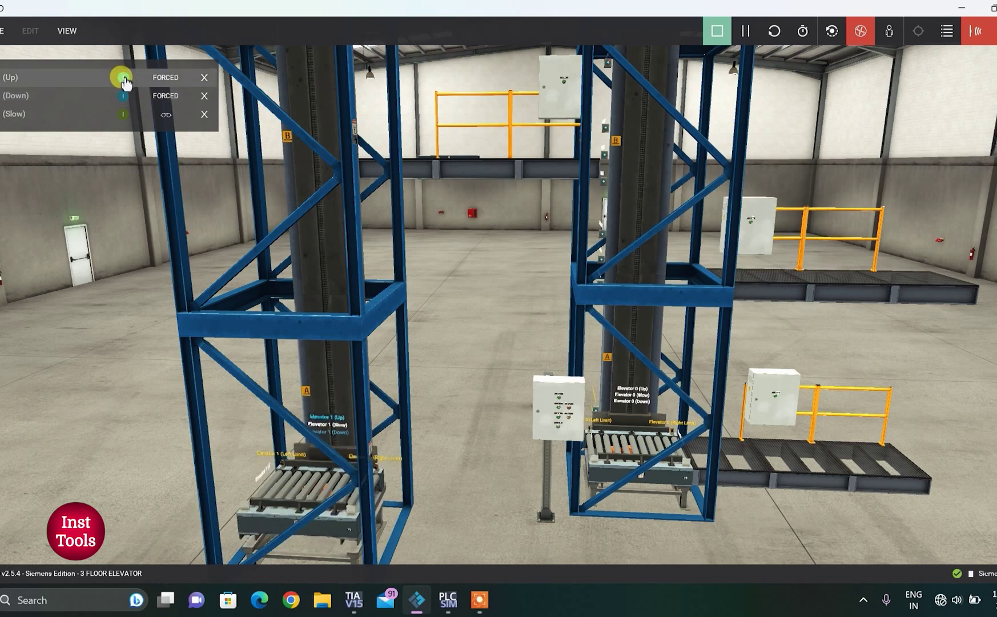
left_click(123, 115)
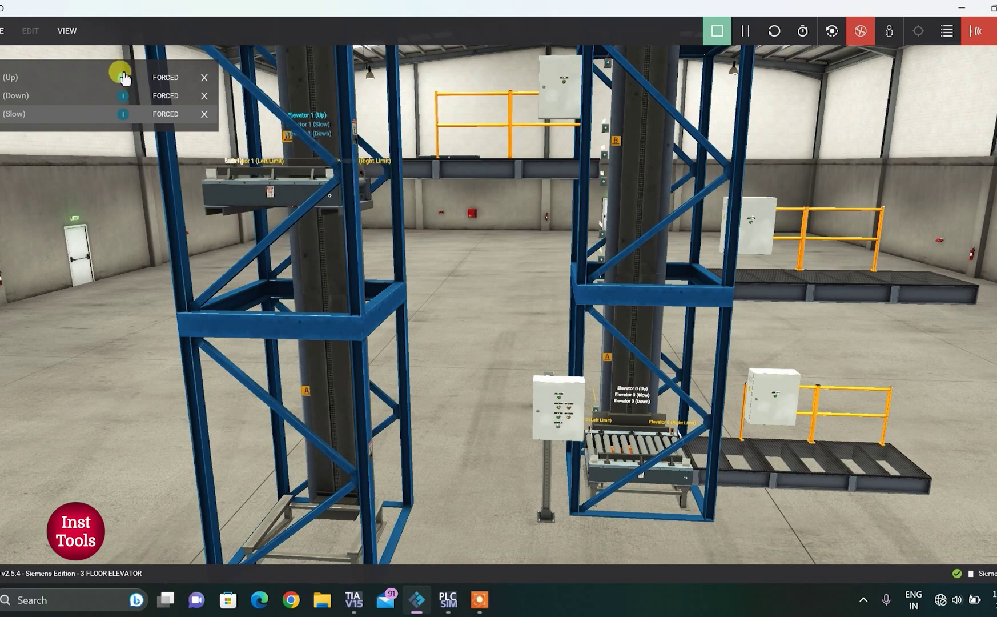
left_click(123, 113)
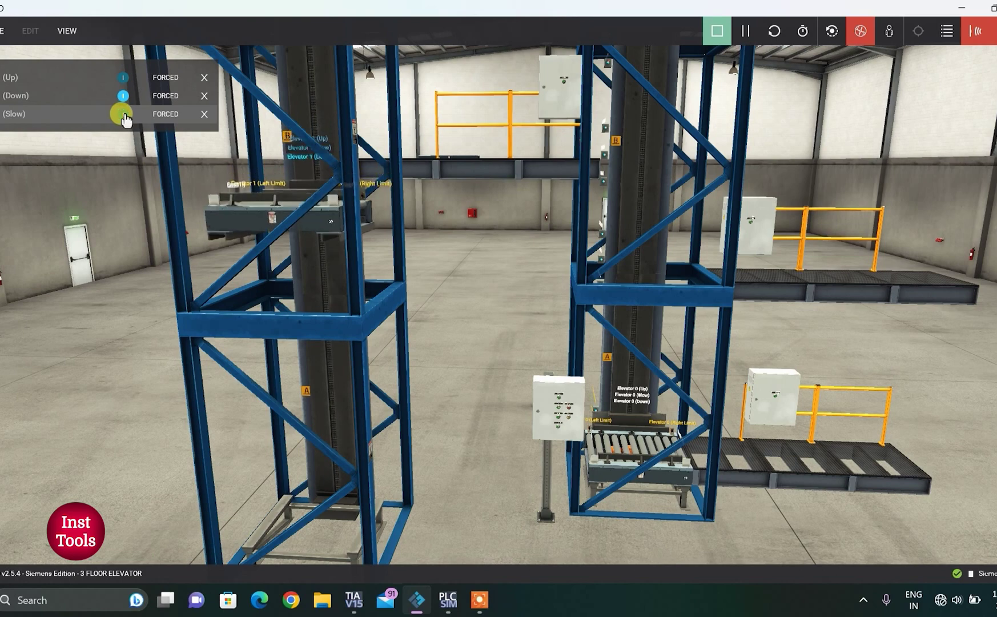
left_click(127, 97)
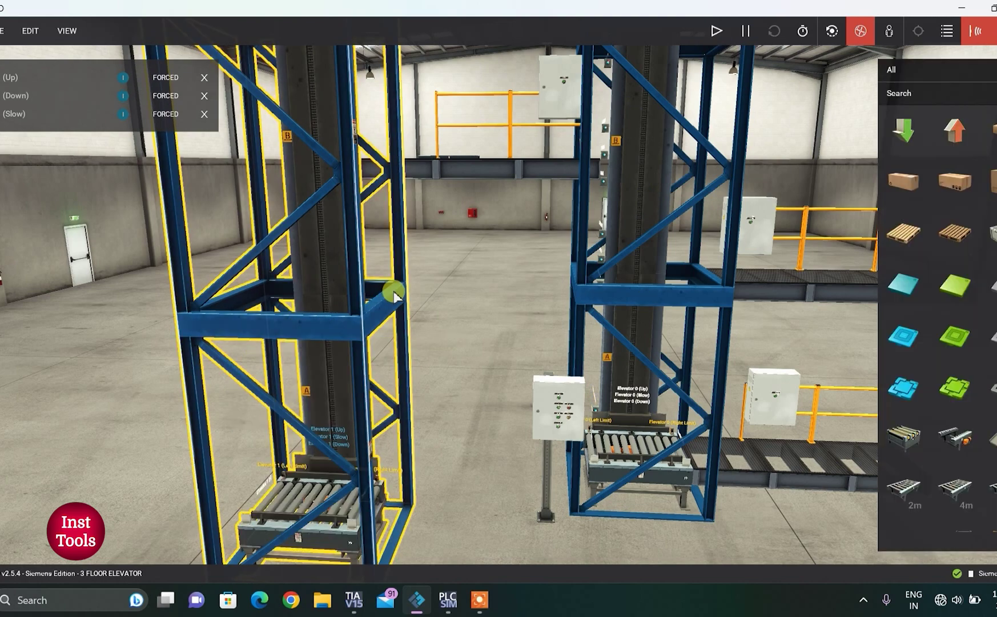
Delete the second elevator from the scene and examine the ground floor sensors beside the original elevator's platform.
key("Delete")
right_click_drag(518, 303, 349, 325)
key("a")
scroll(346, 323, "up", 6)
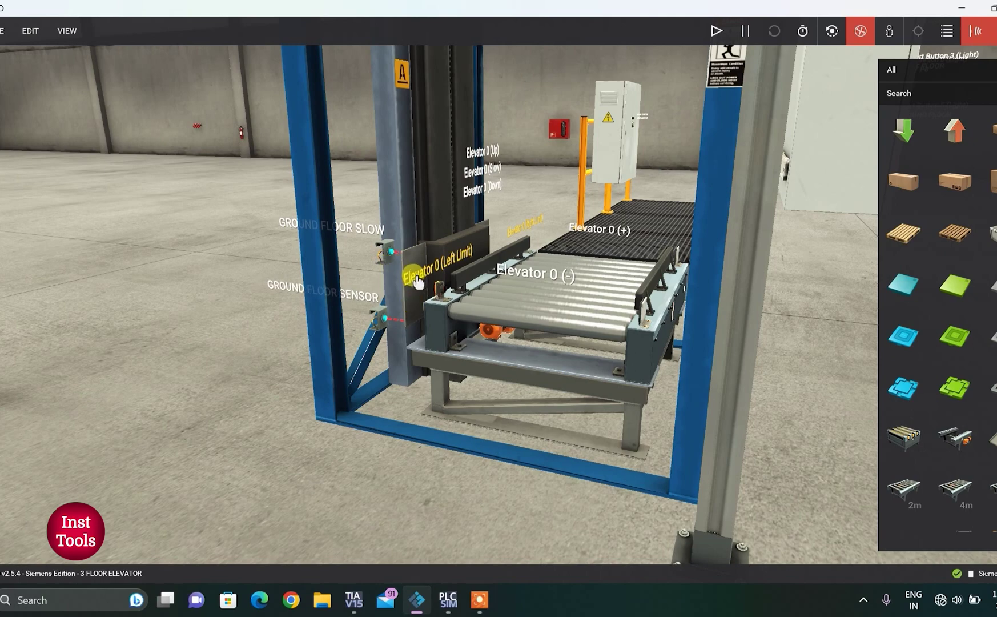
scroll(417, 281, "up", 4)
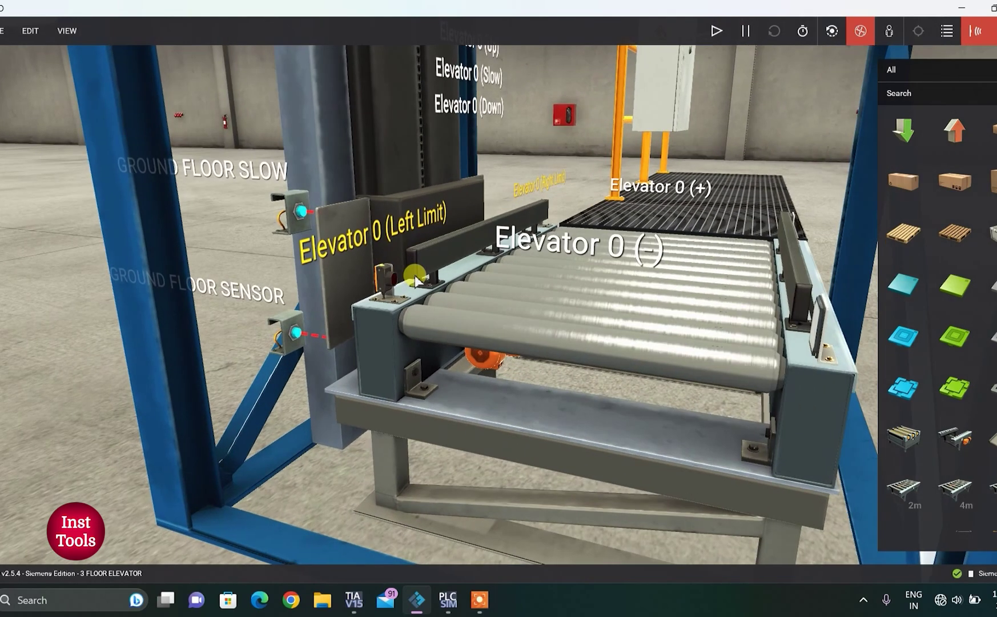
Dock Elevator 0's Up, Down and Slow tags, force Up on, and start the simulation.
left_click(342, 277)
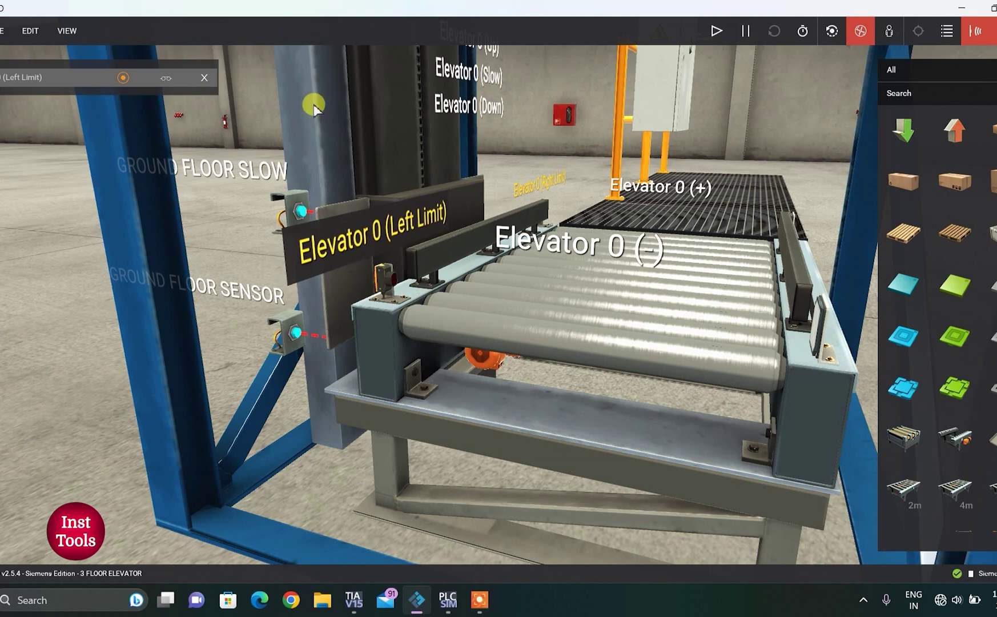
left_click(475, 48)
left_click(122, 79)
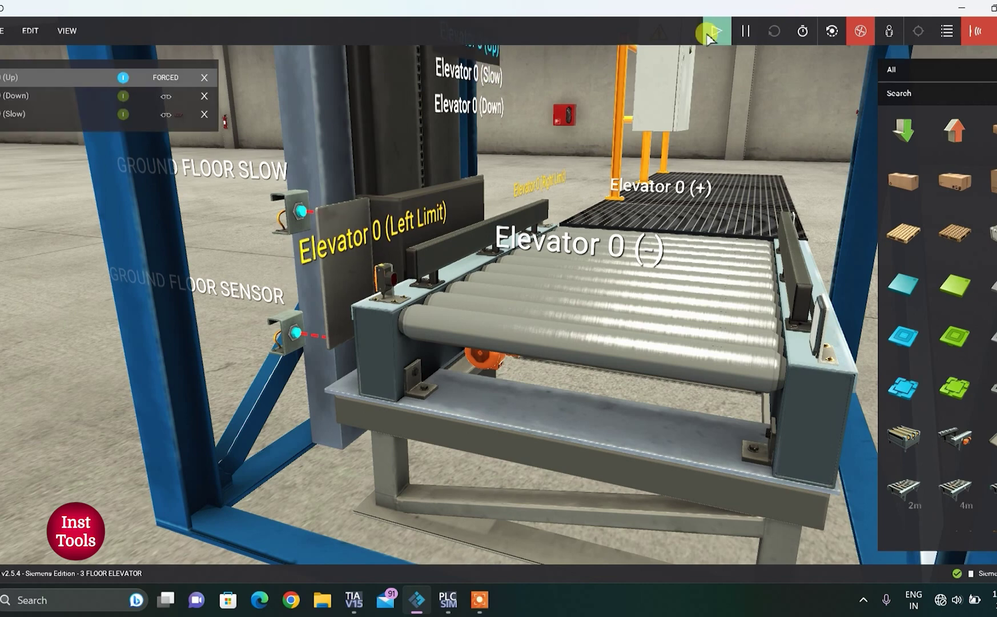
left_click(714, 32)
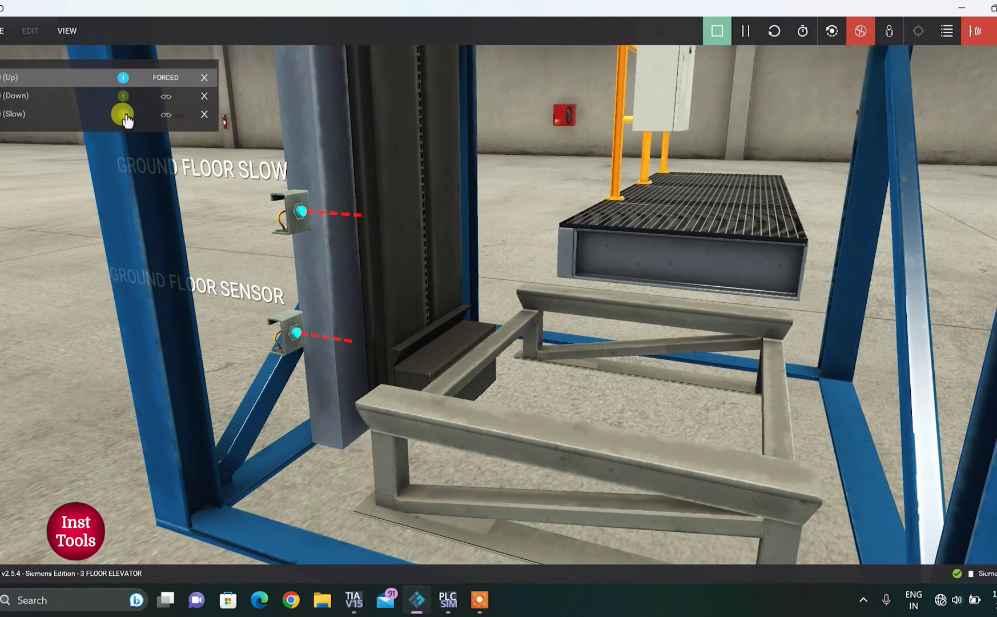
Toggle Elevator 0's forced Slow and Down tags while its platform is above the ground floor, leaving all three tags off.
left_click(122, 115)
left_click(122, 95)
left_click(123, 95)
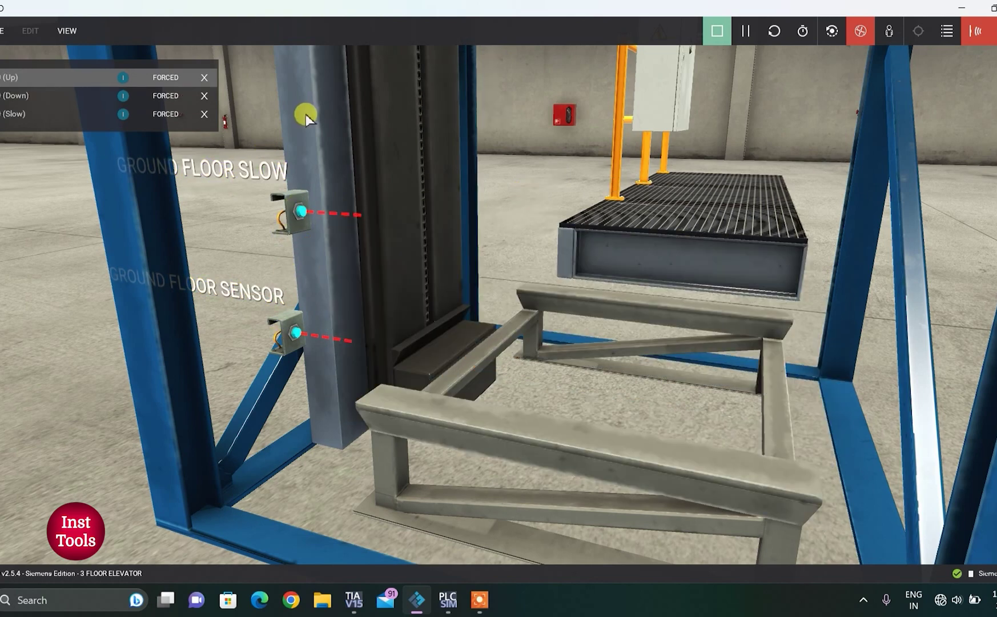
Lower Elevator 0 to the ground floor sensors by forcing Down and Slow on, and switch both off at the bottom.
left_click(126, 98)
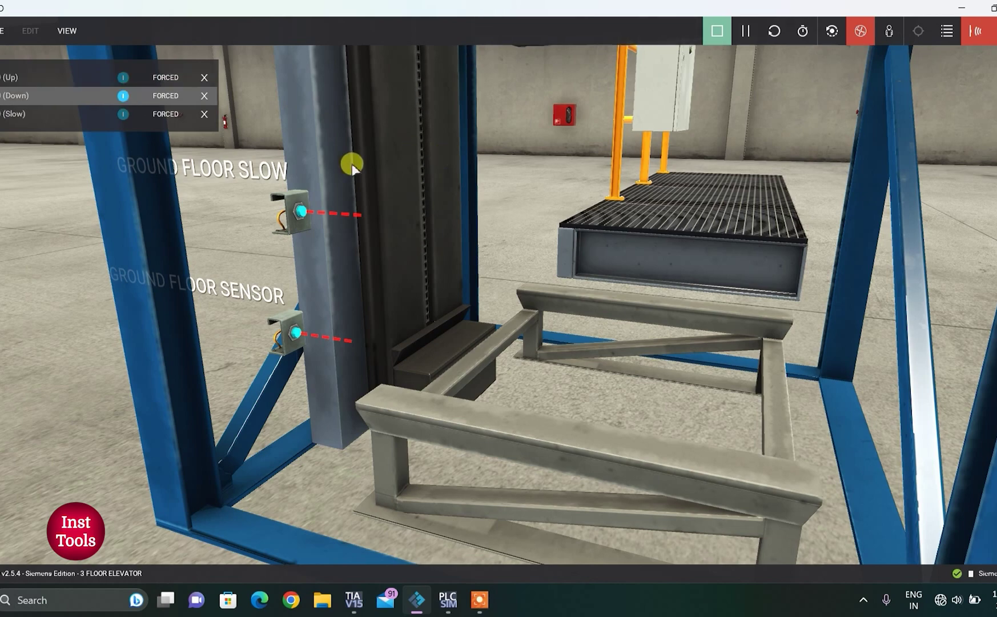
left_click(122, 113)
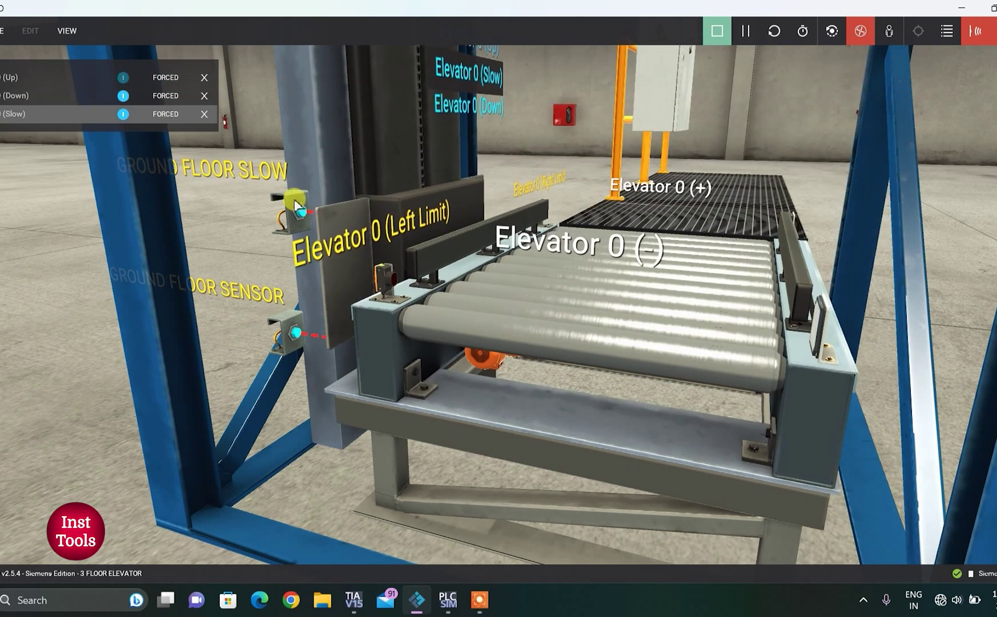
left_click(123, 113)
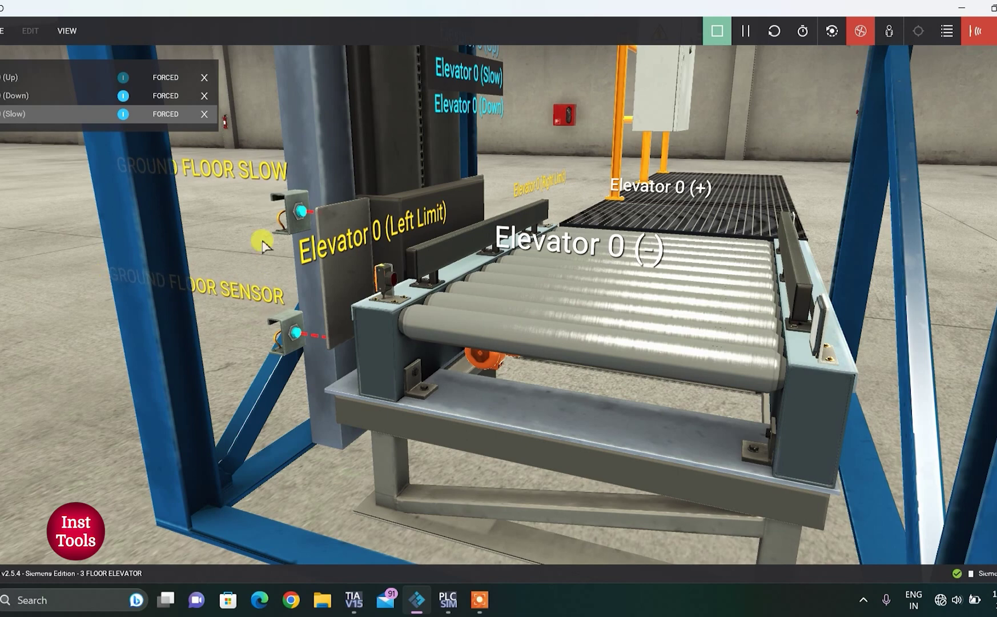
left_click(123, 95)
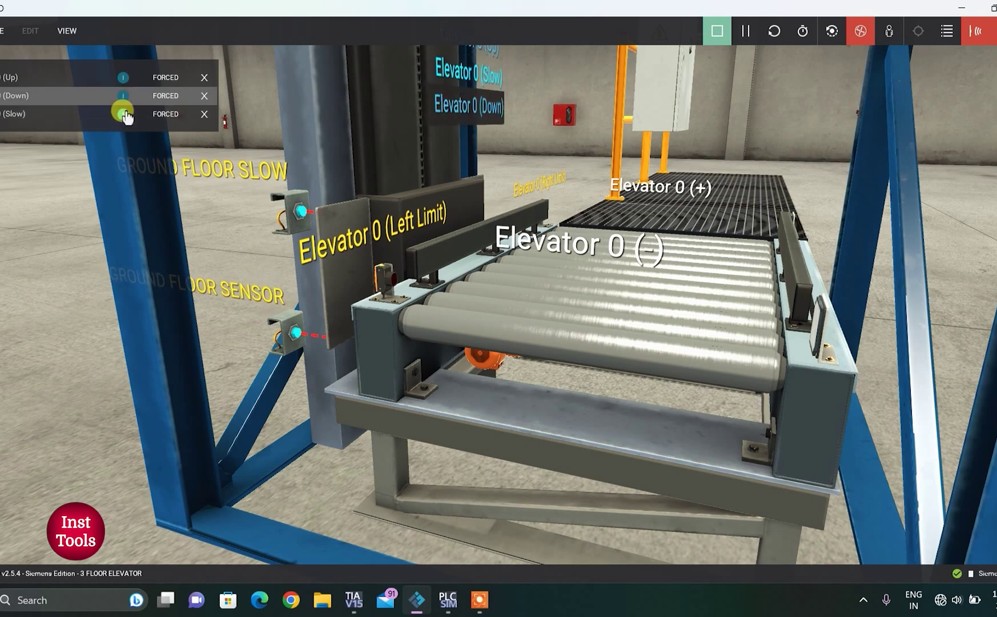
left_click(123, 114)
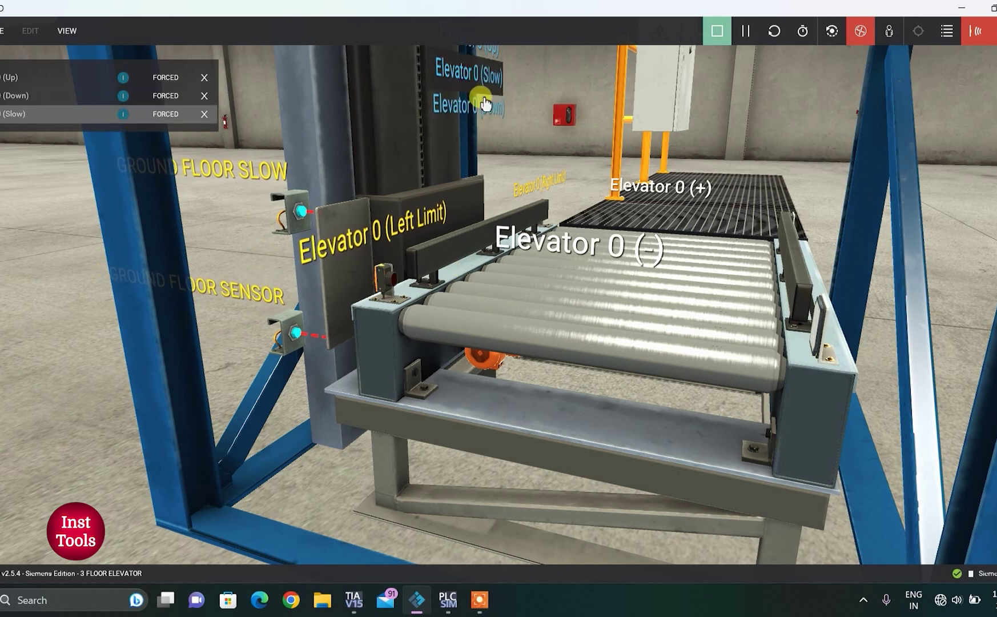
Raise Elevator 0 by forcing Up, slow it with the Slow tag, and stop it at the 1ST FLOOR SENSOR.
middle_click_drag(463, 210, 445, 245)
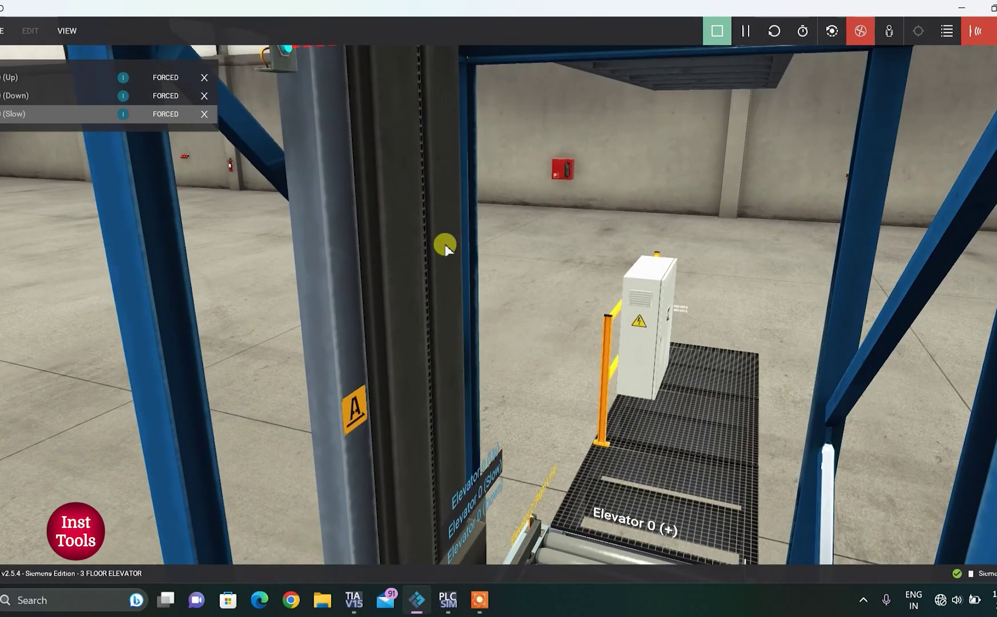
scroll(450, 231, "down", 4)
middle_click_drag(446, 208, 435, 260)
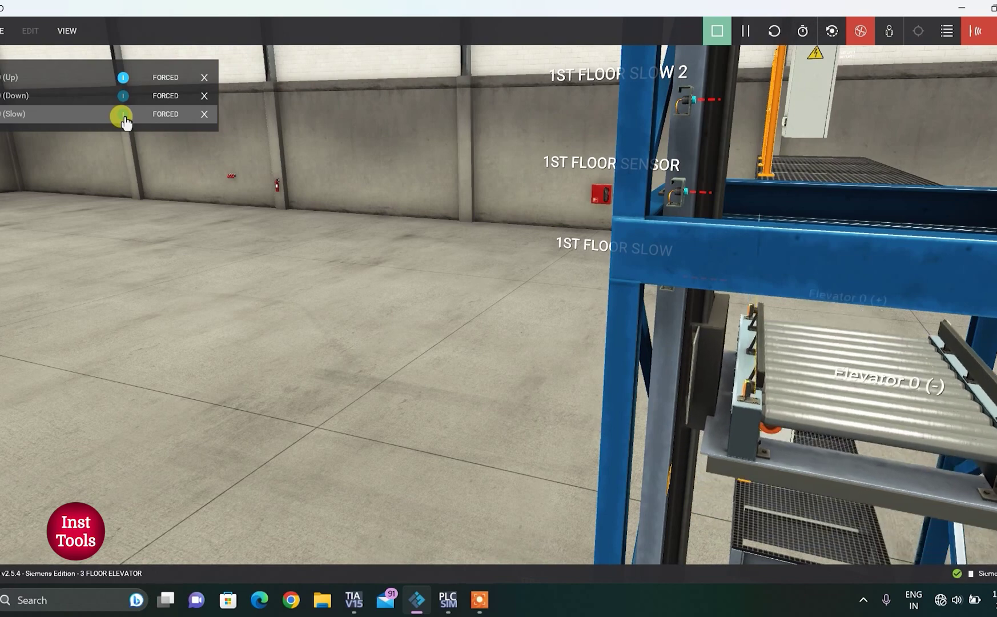
left_click(124, 96)
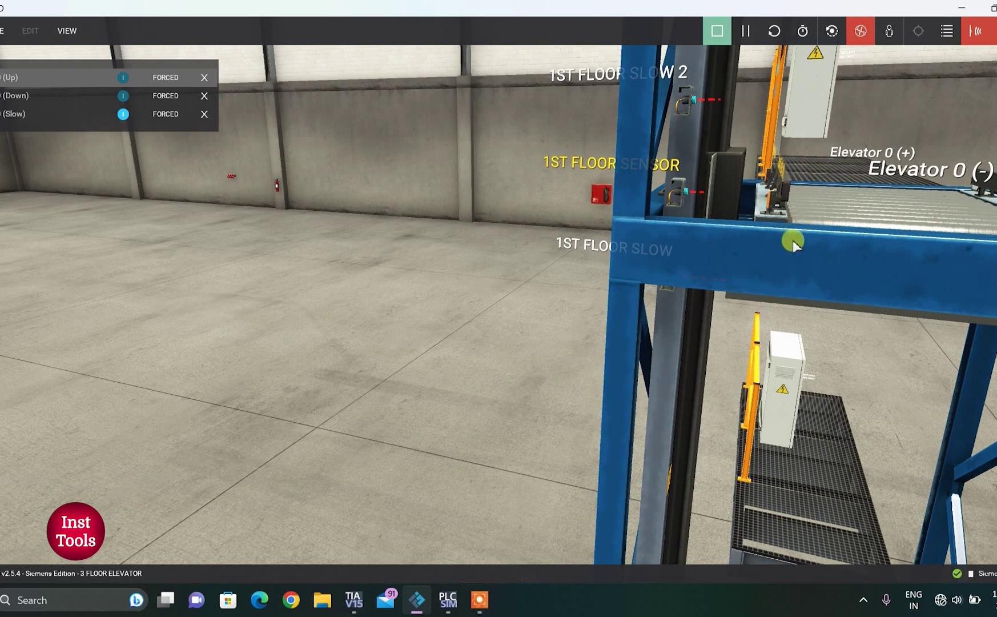
Examine the floor and slow sensors mounted along the elevator tower at the 1st, 2nd and 3rd floors.
scroll(728, 216, "up", 5)
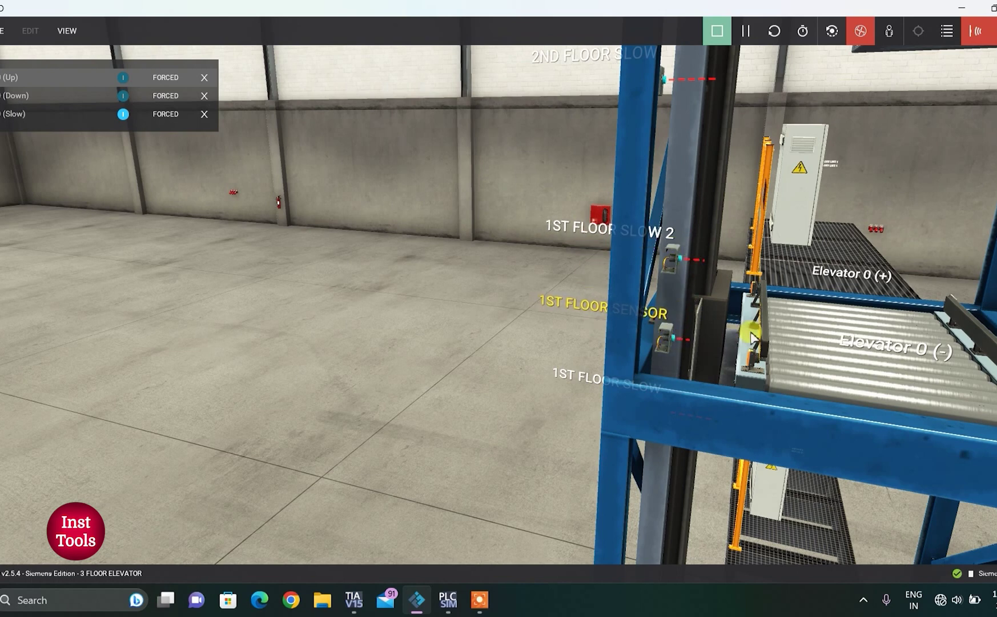
scroll(766, 297, "up", 5)
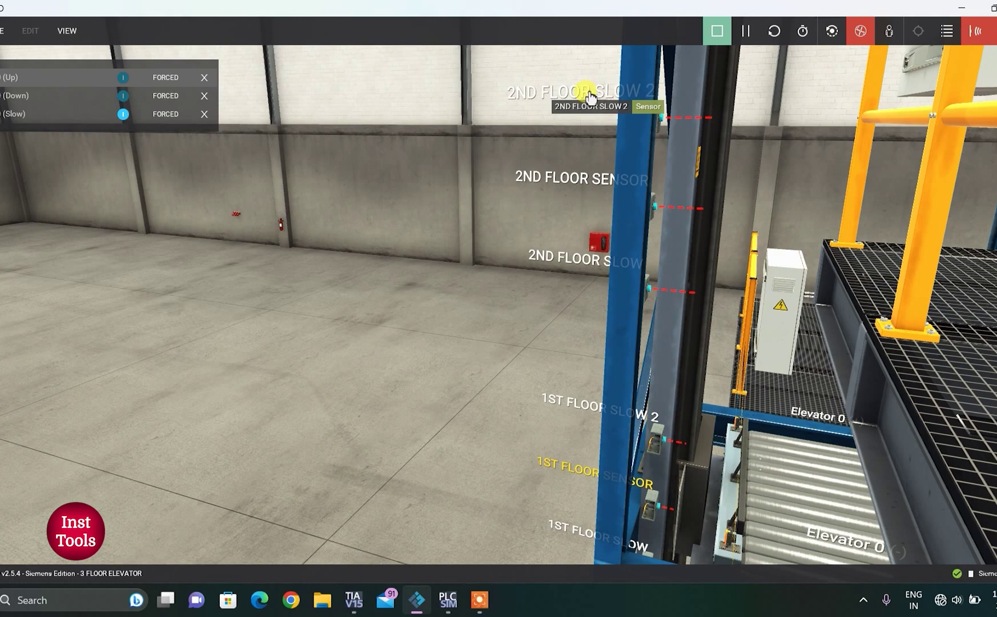
scroll(619, 227, "up", 5)
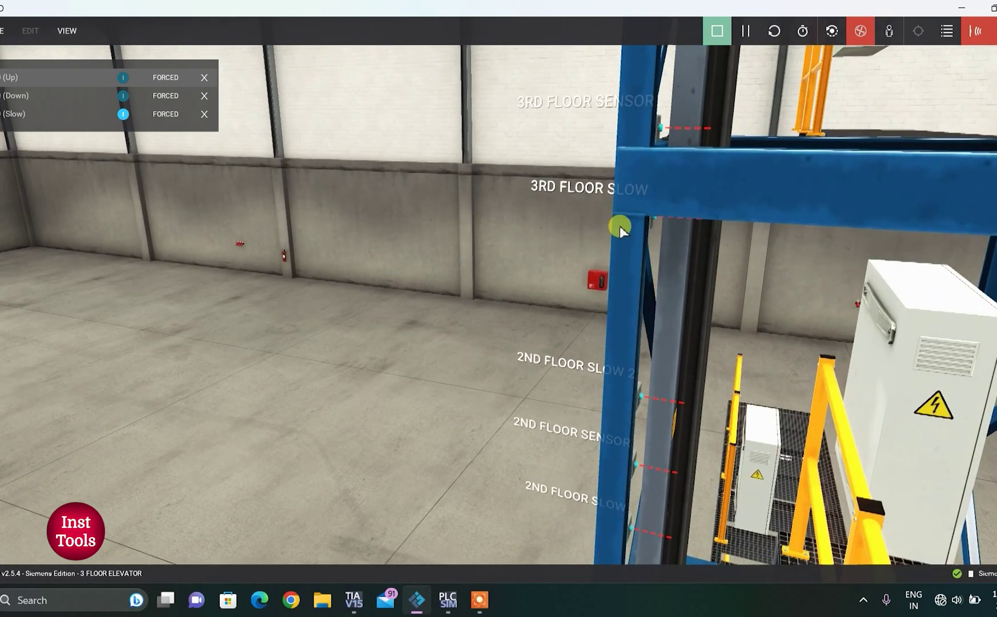
scroll(621, 227, "up", 1)
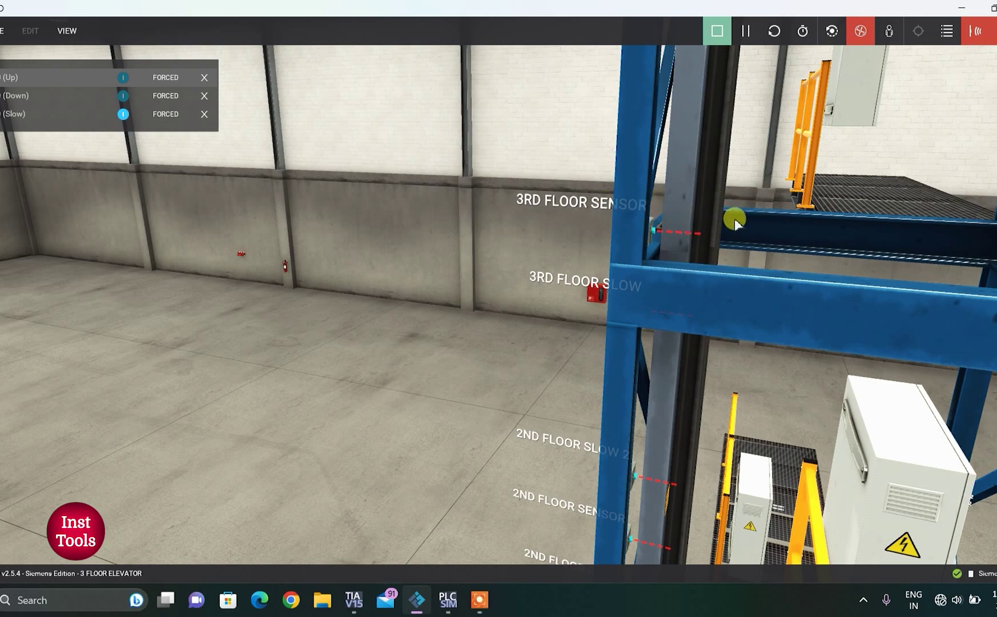
Release the forced Up, Down and Slow tags of Elevator 0.
left_click(167, 97)
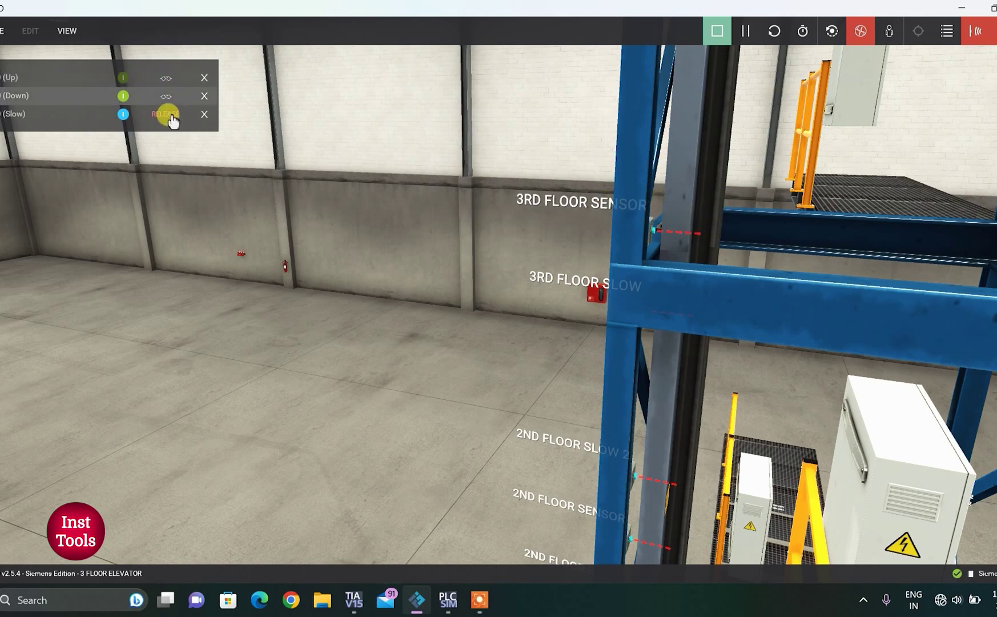
left_click(167, 114)
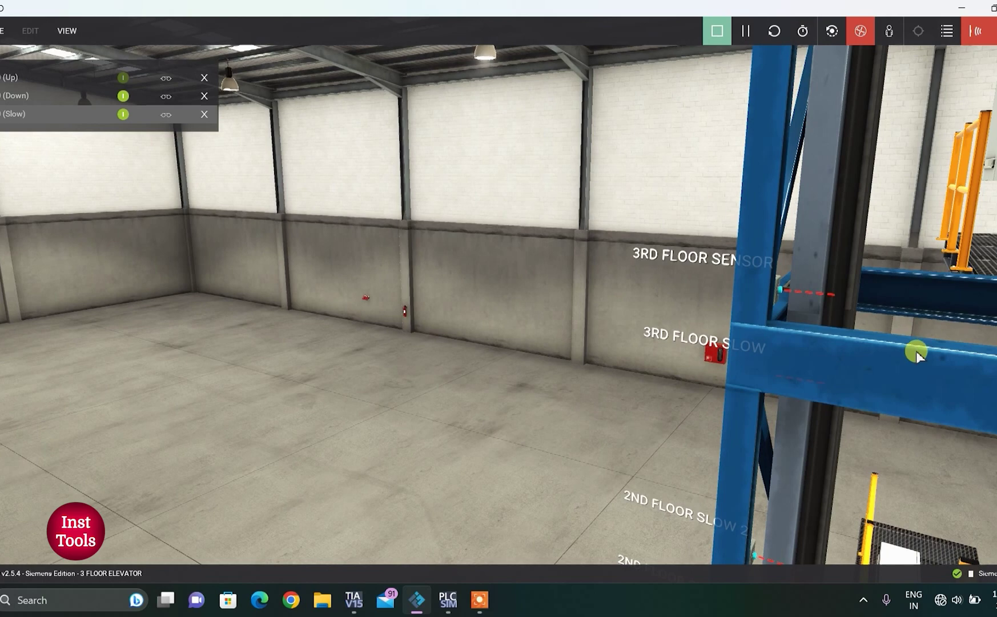
scroll(916, 350, "down", 4)
scroll(793, 298, "down", 8)
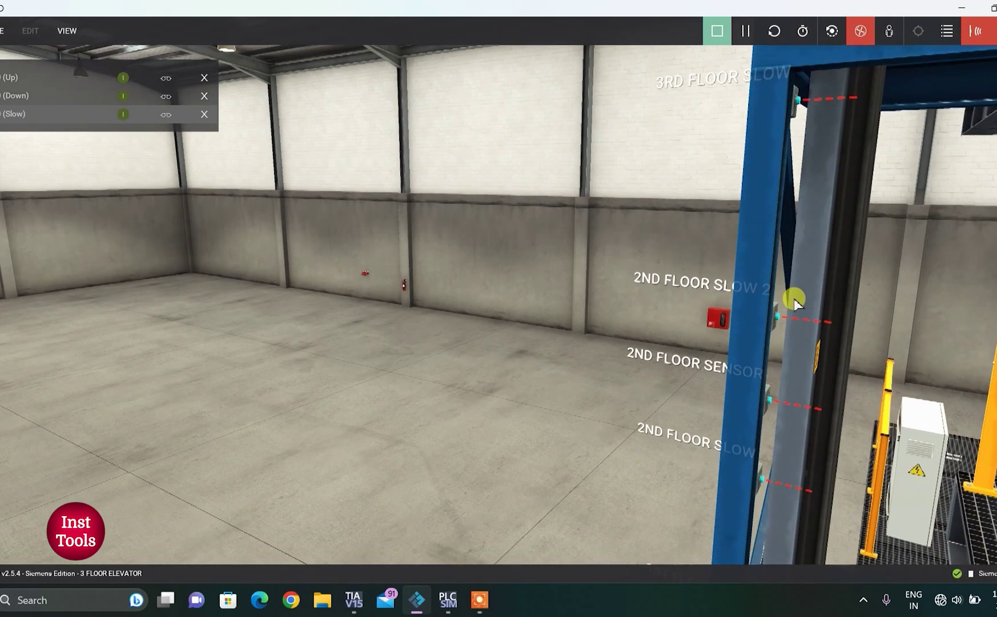
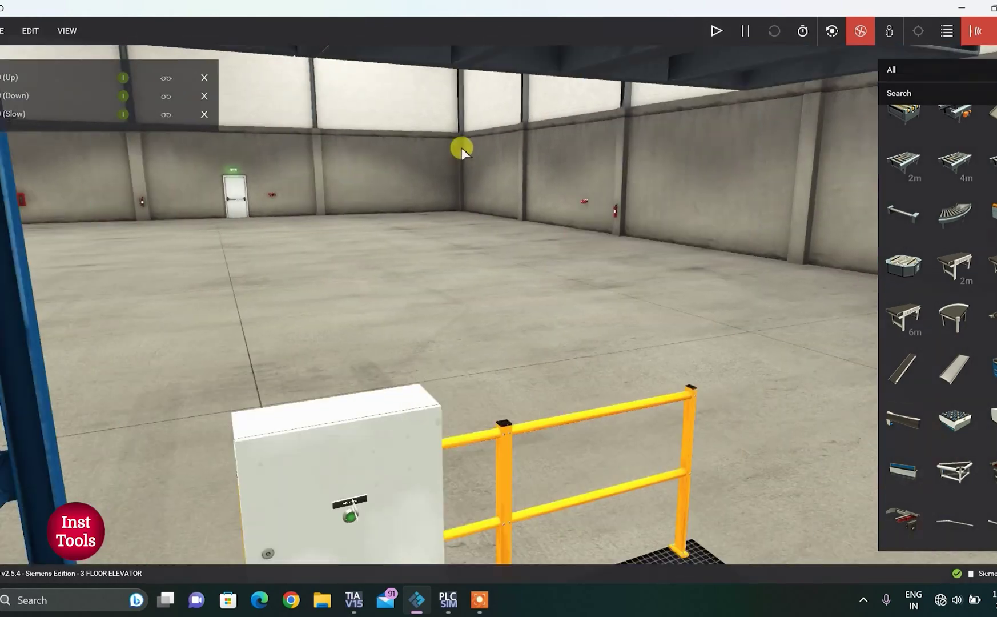
Examine the elevator's floor platforms and browse the parts palette through to the walkway parts.
right_click_drag(434, 196, 371, 377)
scroll(979, 367, "down", 8)
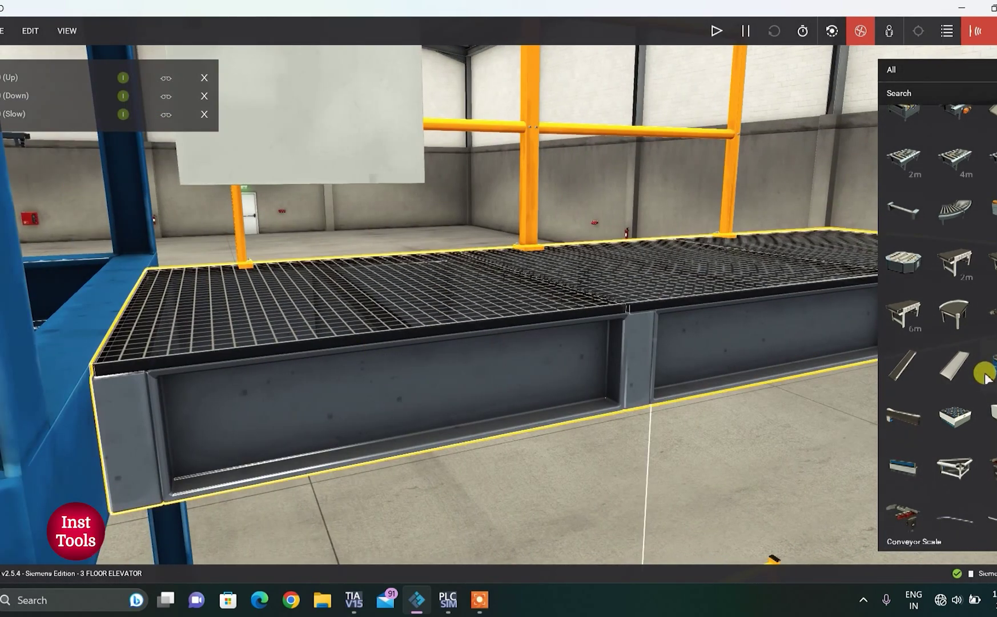
scroll(983, 369, "down", 6)
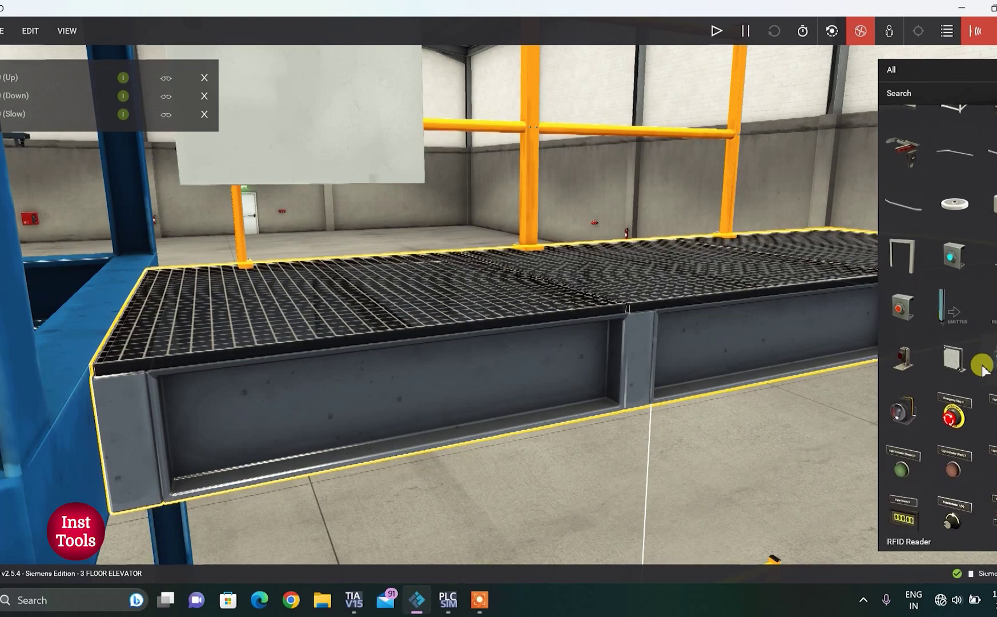
scroll(989, 362, "down", 5)
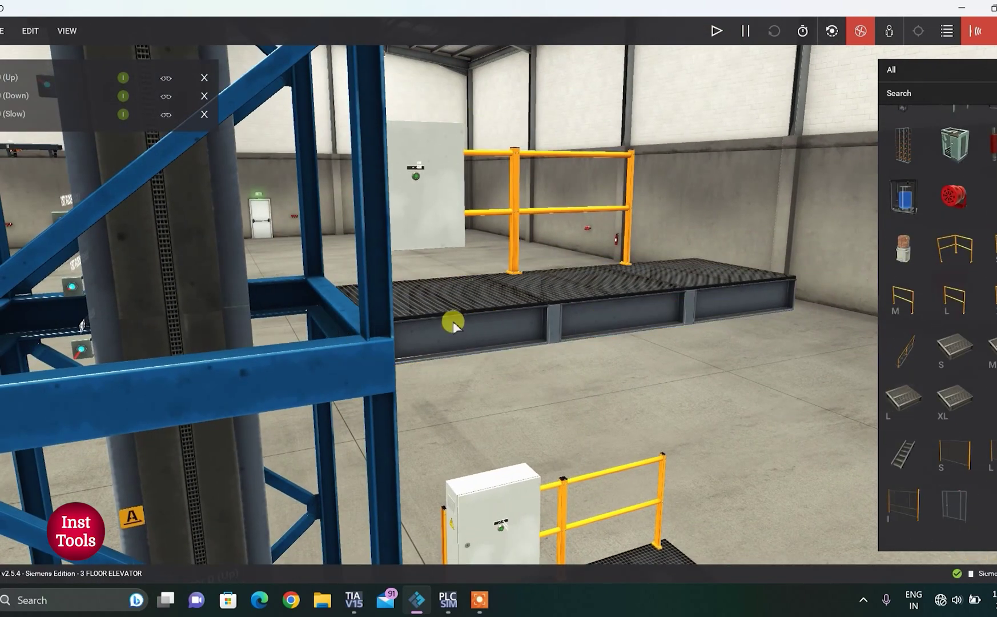
Run the simulation, raise Elevator 0 with forced Up and Slow, and stop it at the first floor by switching the tags off.
left_click(124, 78)
left_click(123, 113)
left_click(716, 31)
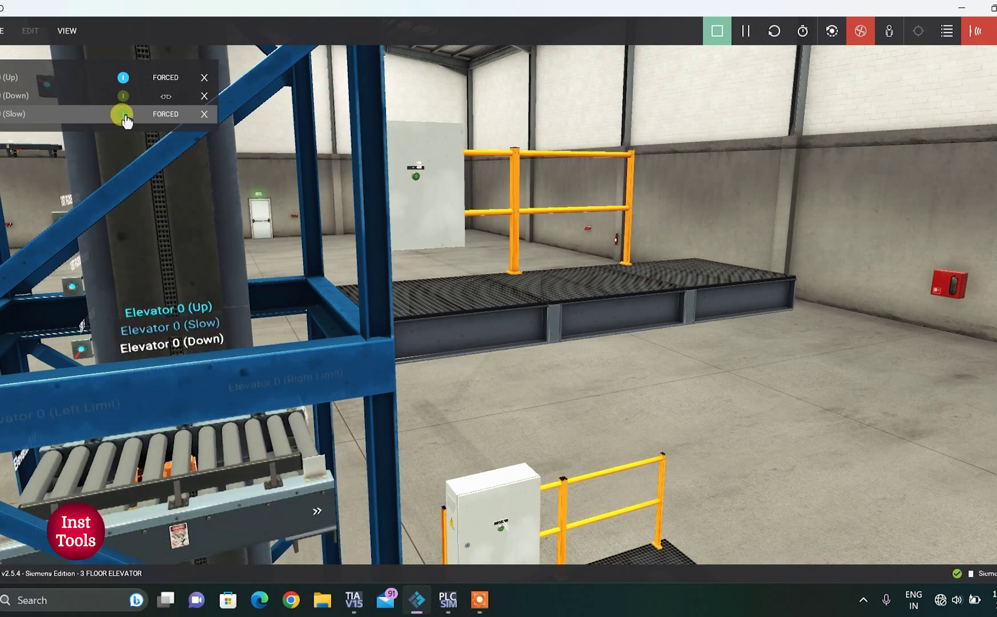
left_click(123, 95)
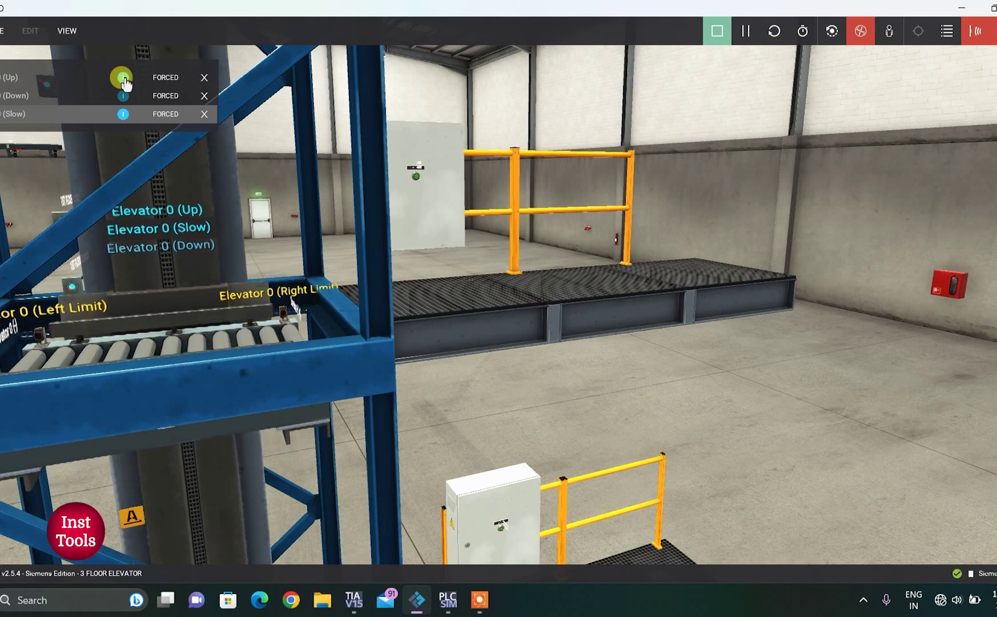
left_click(122, 115)
Examine the 1ST FLOOR SENSOR and the adjacent slow sensors beside the raised Elevator 0 conveyor from several sides.
right_click_drag(616, 221, 498, 300)
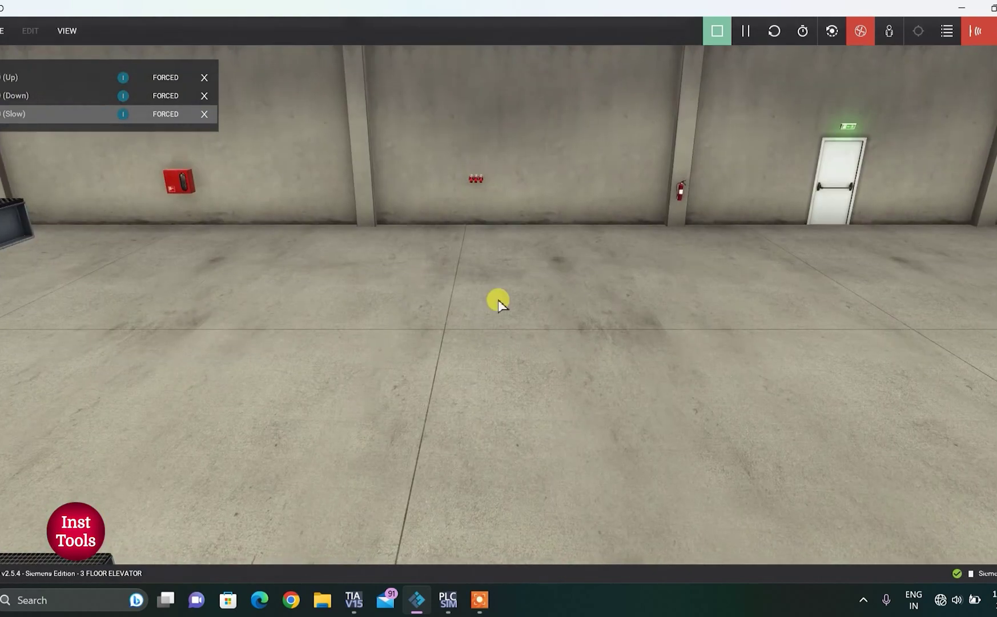
key("a")
key("a")
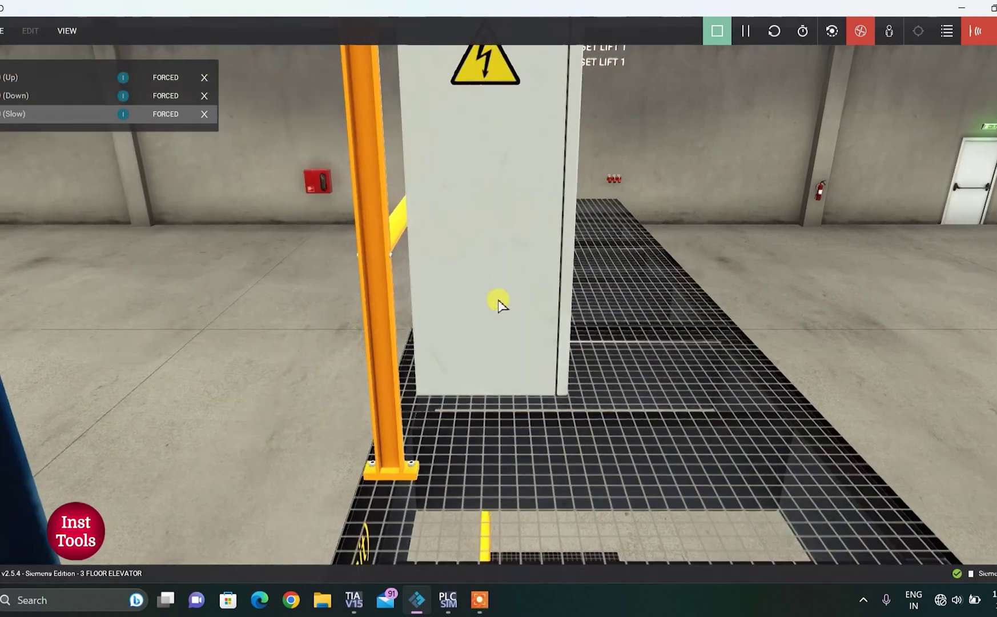
key("s")
right_click_drag(498, 299, 480, 341)
key("s")
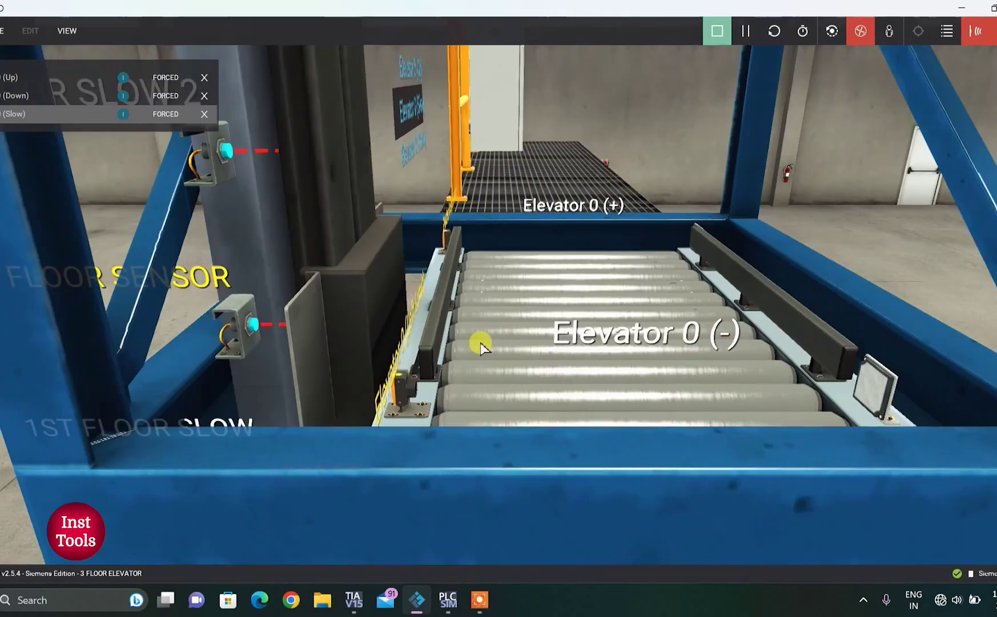
key("a")
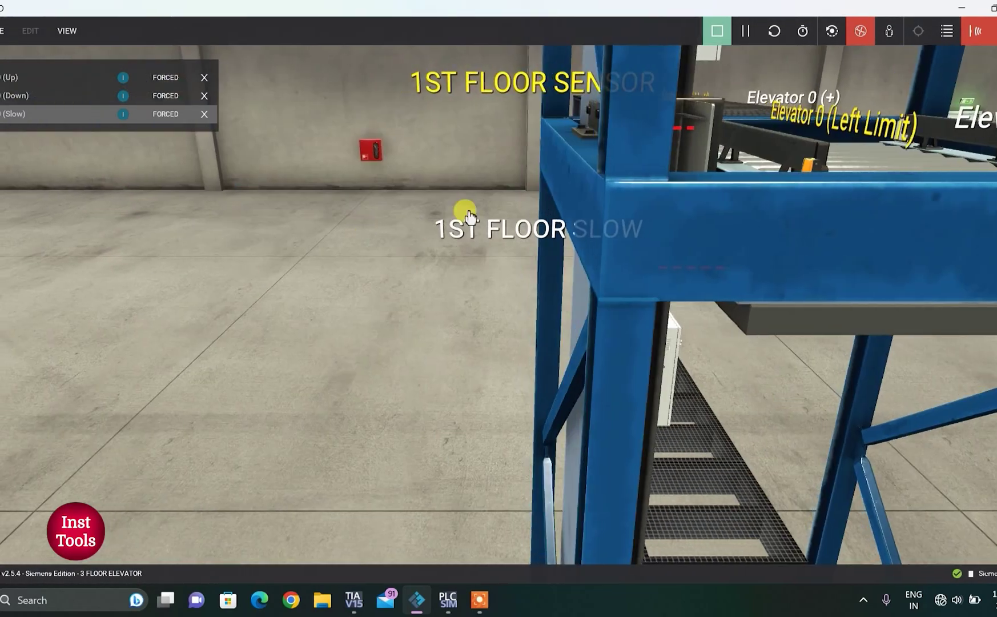
scroll(468, 213, "down", 5)
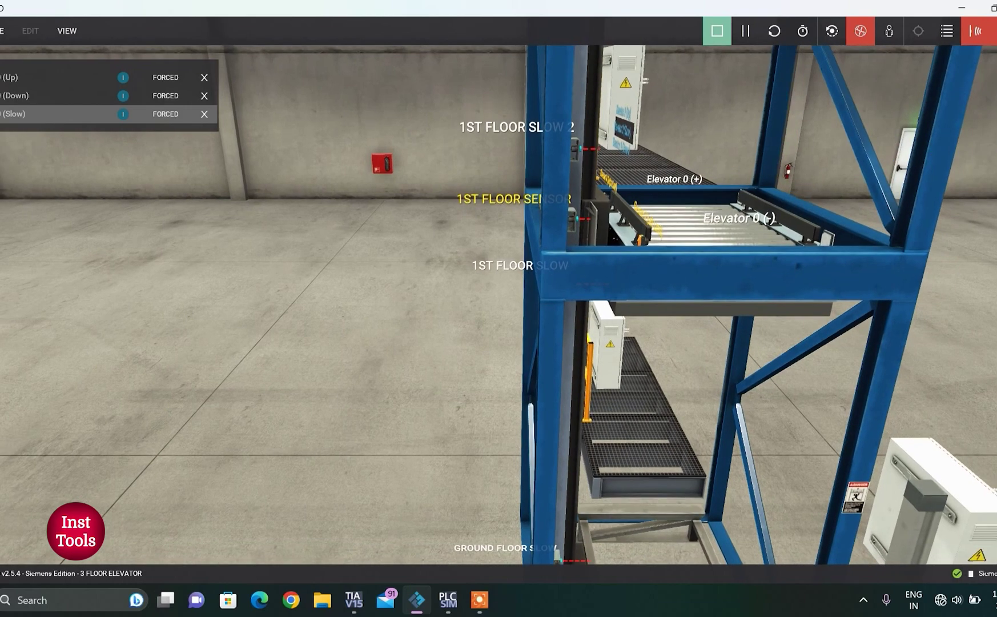
Stop the simulation, place a capacitive sensor from the Sensors category on the floor beside the tower, and rotate it.
left_click(721, 31)
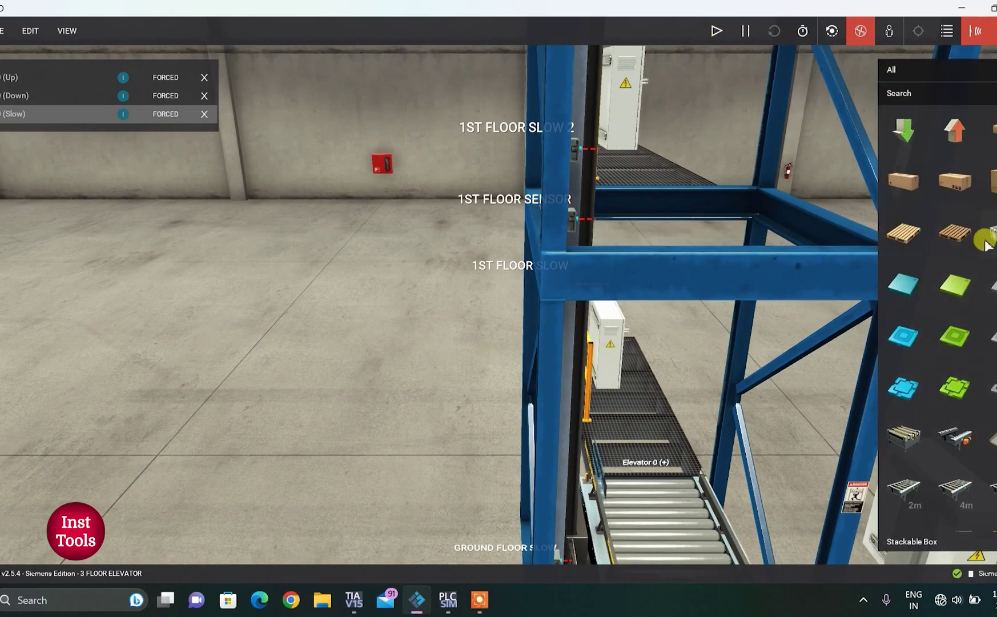
left_click(937, 71)
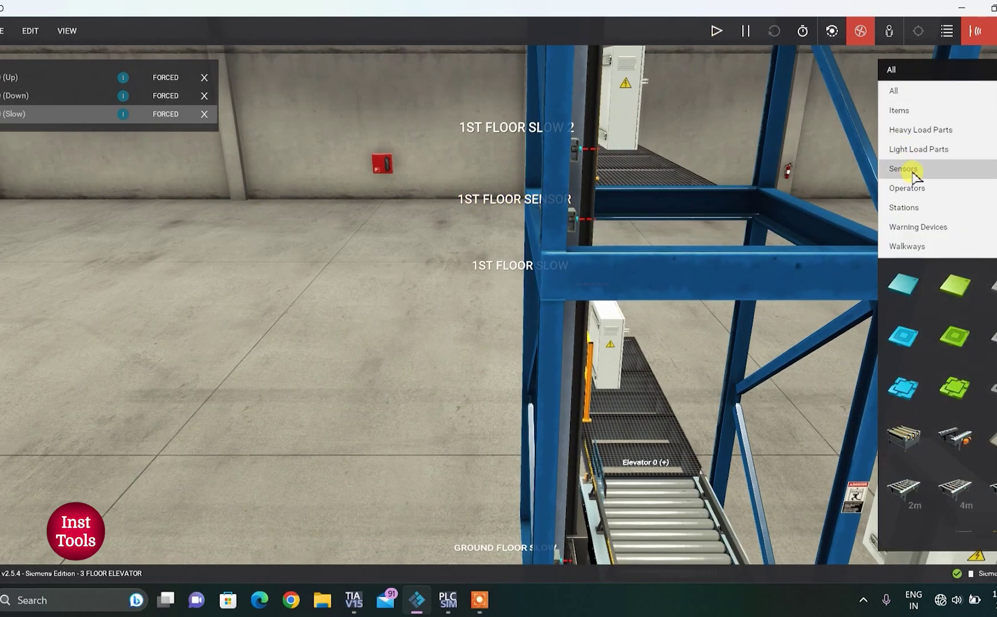
left_click(909, 168)
left_click_drag(564, 228, 398, 487)
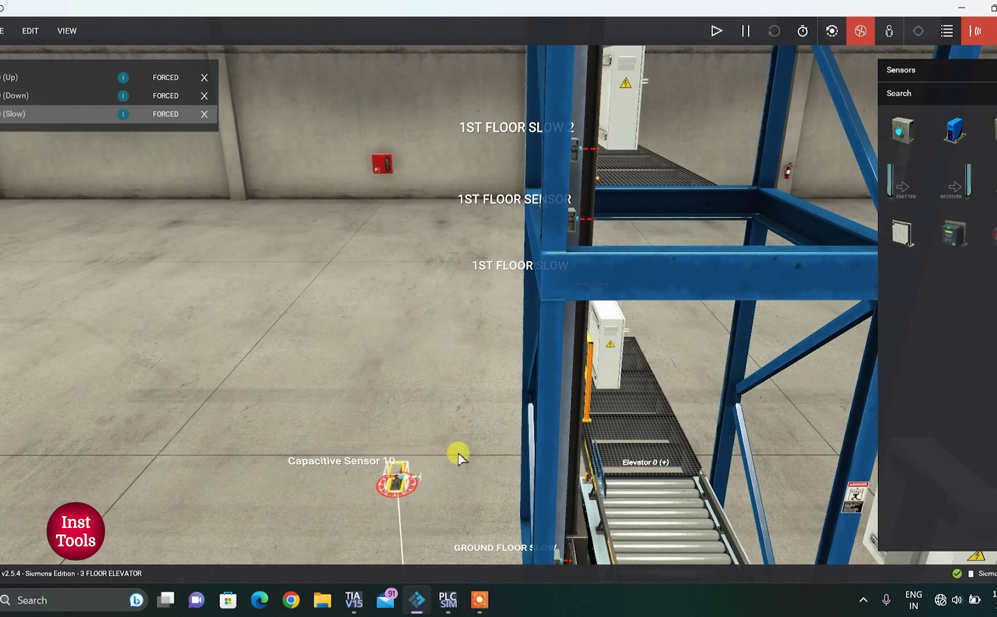
left_click(424, 434)
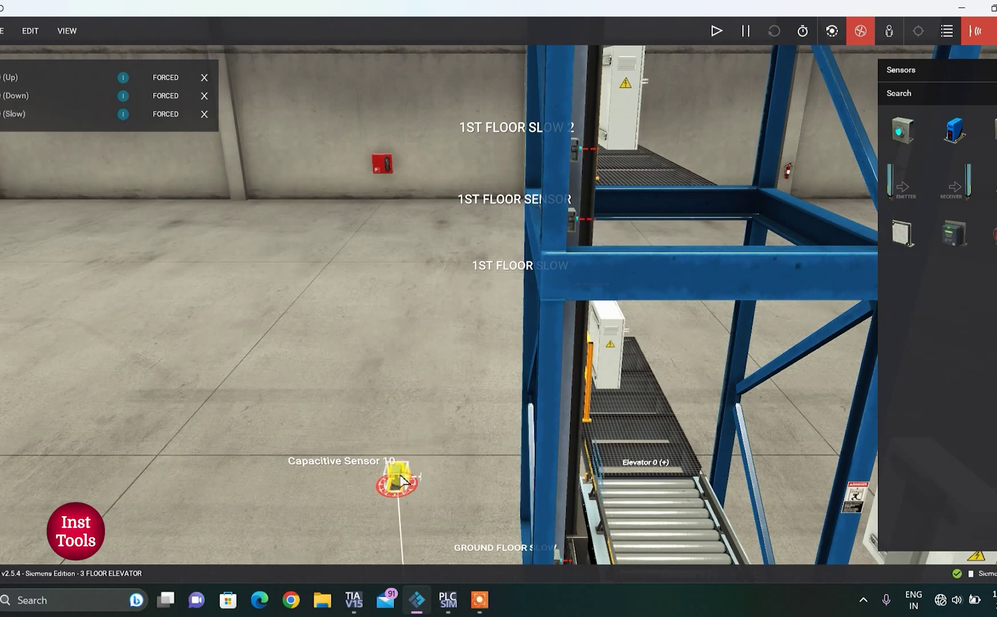
left_click(402, 480)
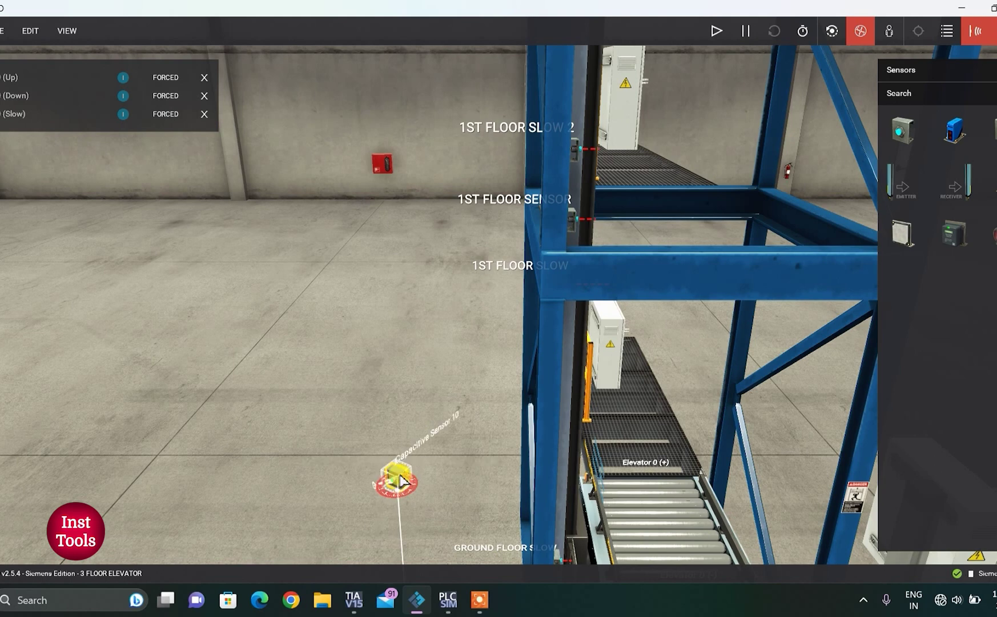
left_click(401, 480)
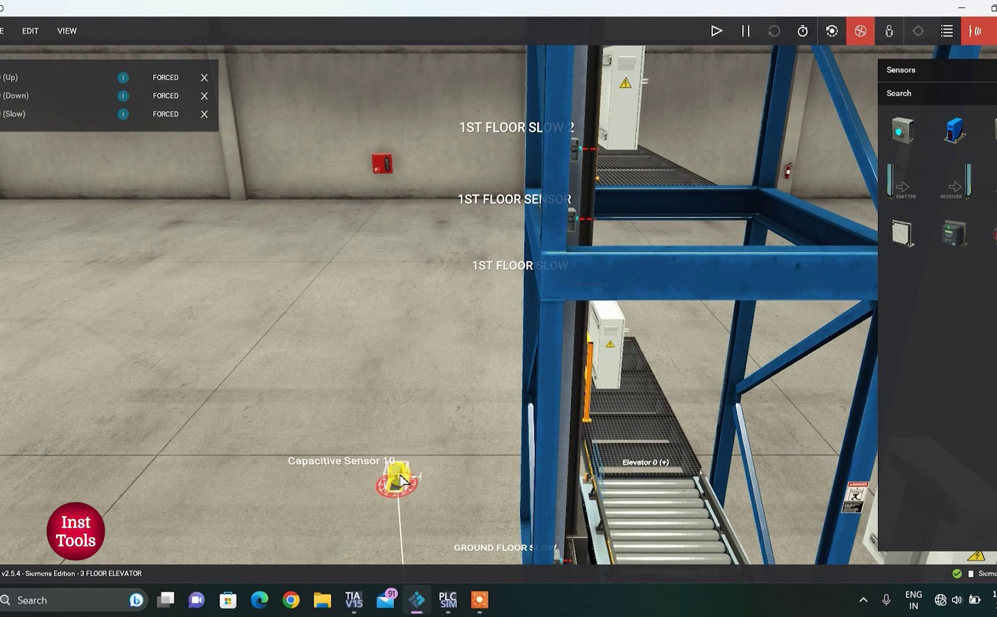
Lift the new capacitive sensor vertically to about the height of the 1ST FLOOR SENSOR.
left_click_drag(401, 479, 421, 223)
left_click(503, 237)
left_click(391, 233)
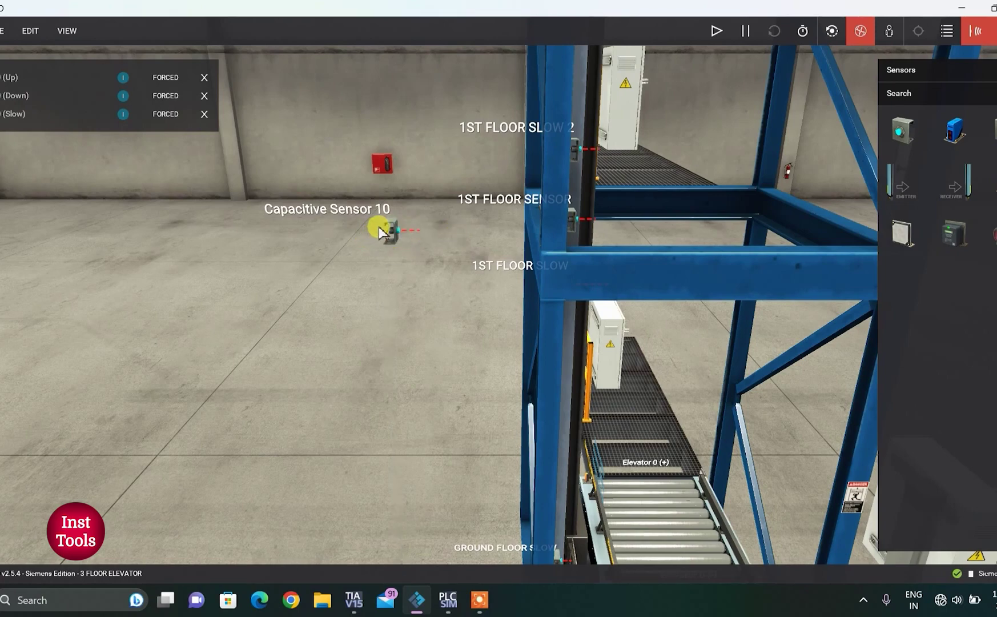
Shift the lifted sensor with Horizontal Trans. against the tower at the 1ST FLOOR SENSOR, and pull it away again.
right_click(384, 231)
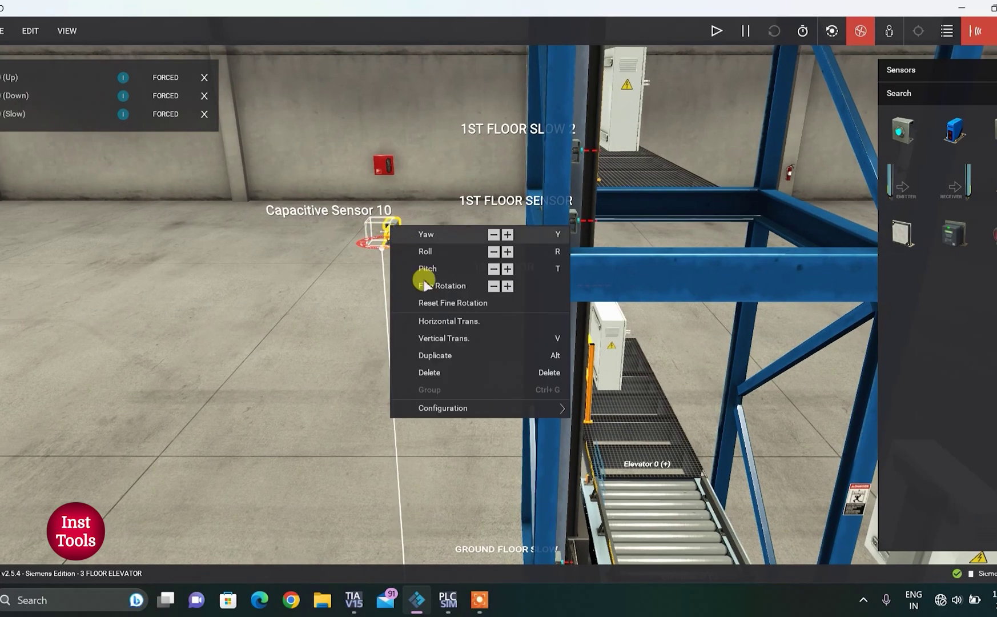
left_click(434, 321)
left_click_drag(385, 235, 574, 227)
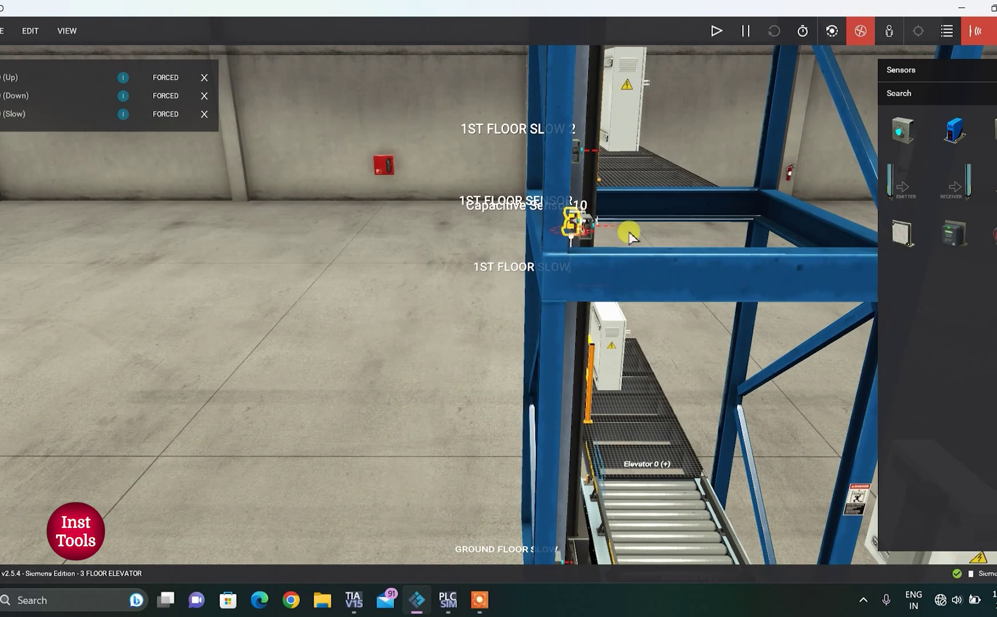
right_click_drag(628, 232, 308, 297)
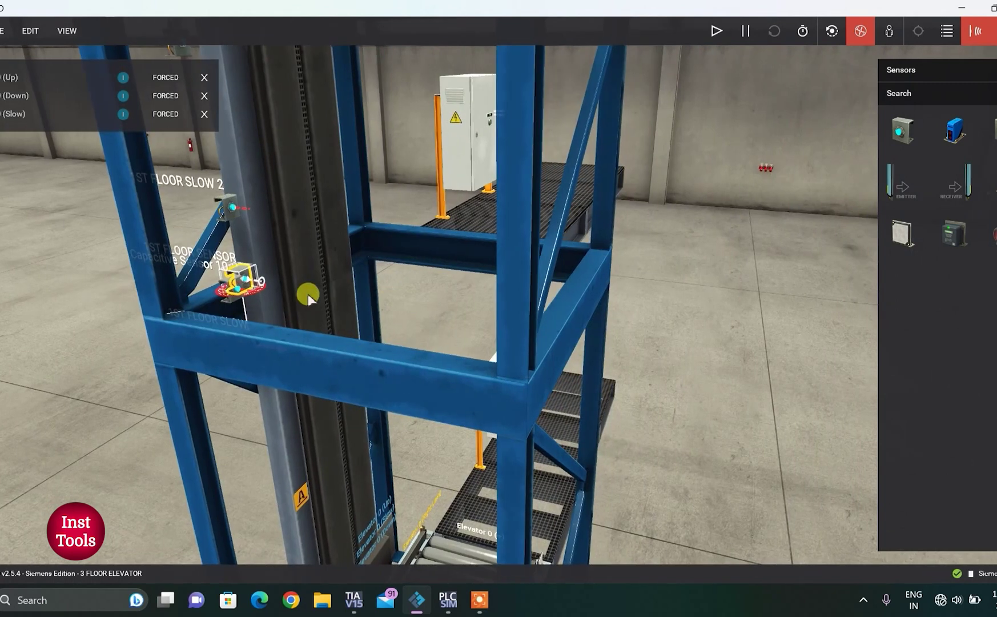
left_click_drag(266, 280, 57, 279)
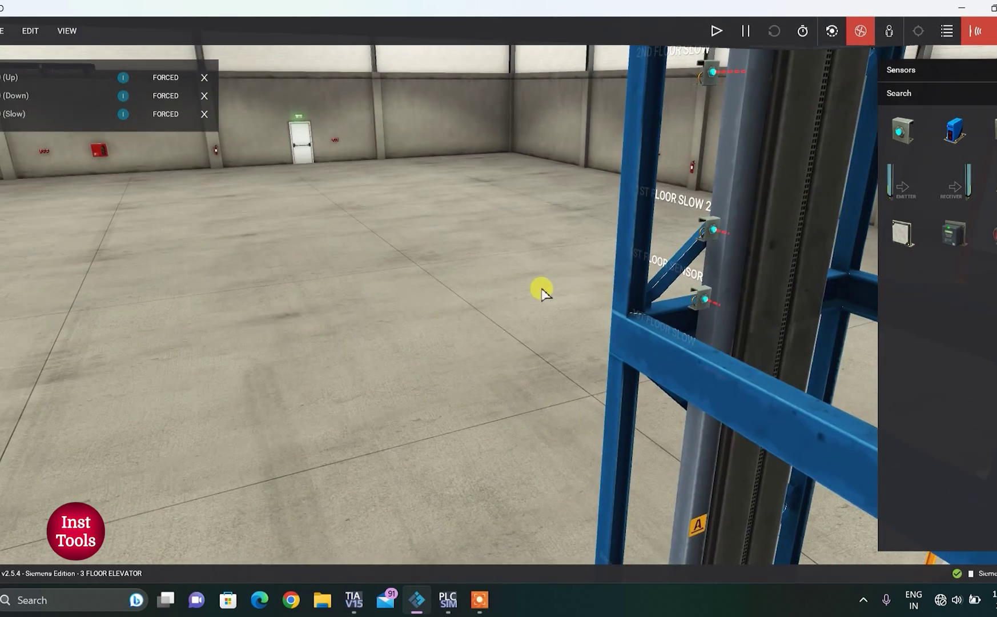
Place an S platform from the walkway parts against the free end of the ground floor walkway.
scroll(553, 284, "up", 5)
key("d")
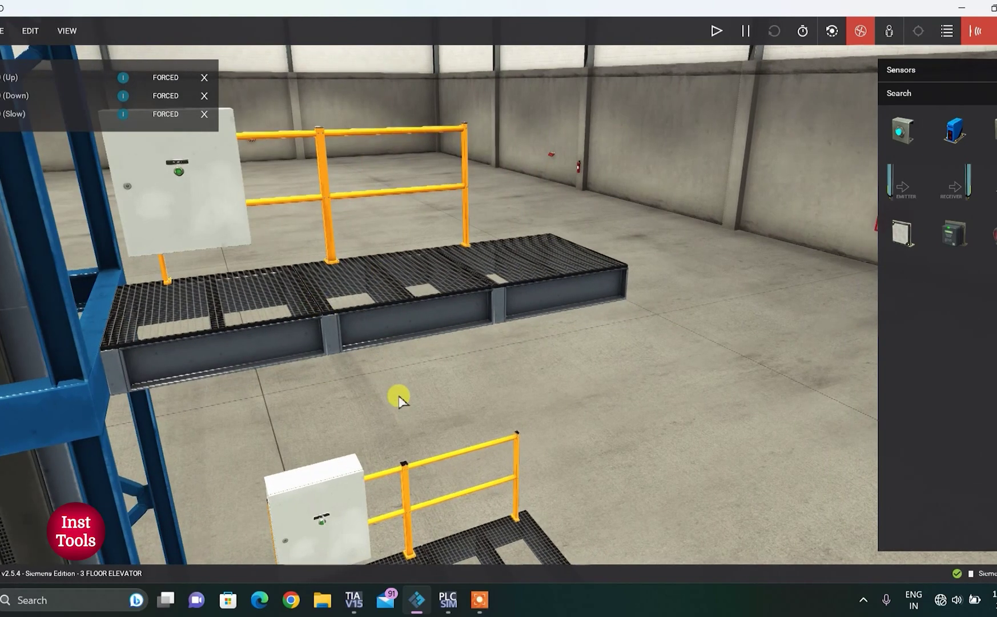
key("s")
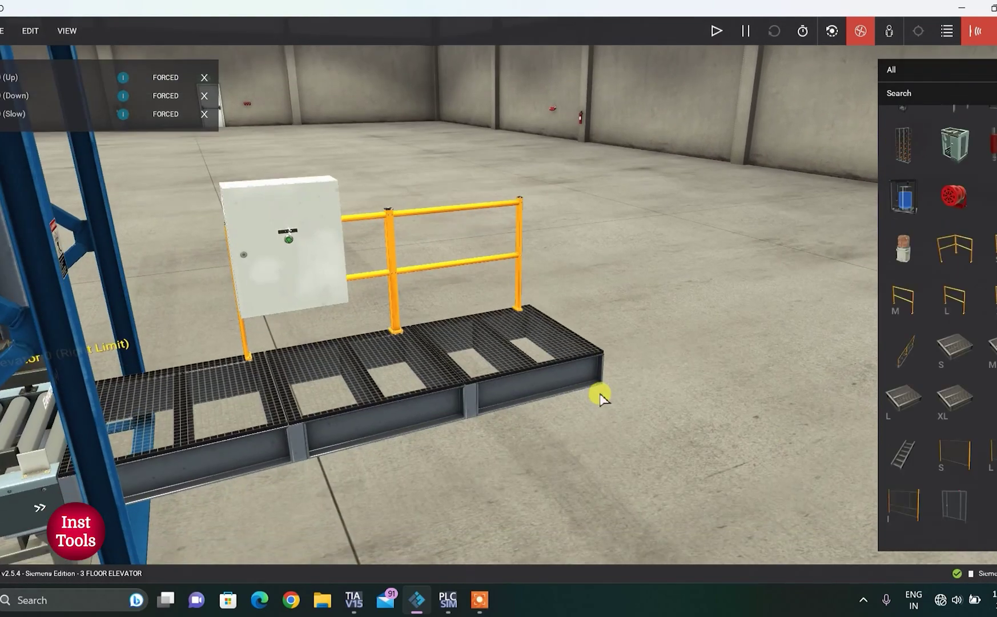
key("s")
key("d")
left_click_drag(949, 354, 594, 341)
left_click(863, 329)
left_click(600, 331)
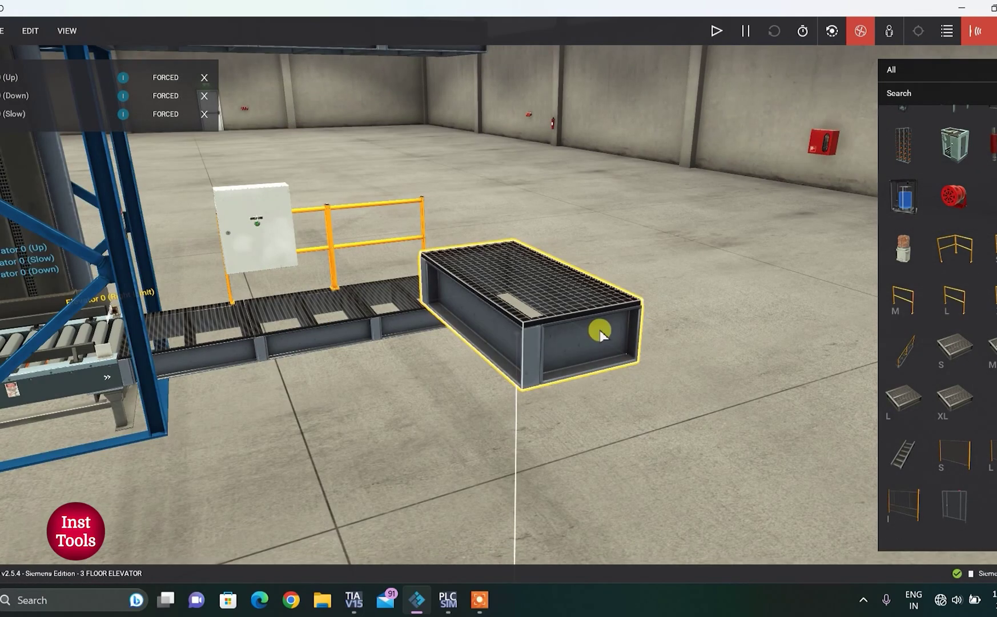
Duplicate the new platform alongside itself, and copy and paste the pair to extend the row to four platforms.
left_click_drag(600, 330, 598, 284, "alt")
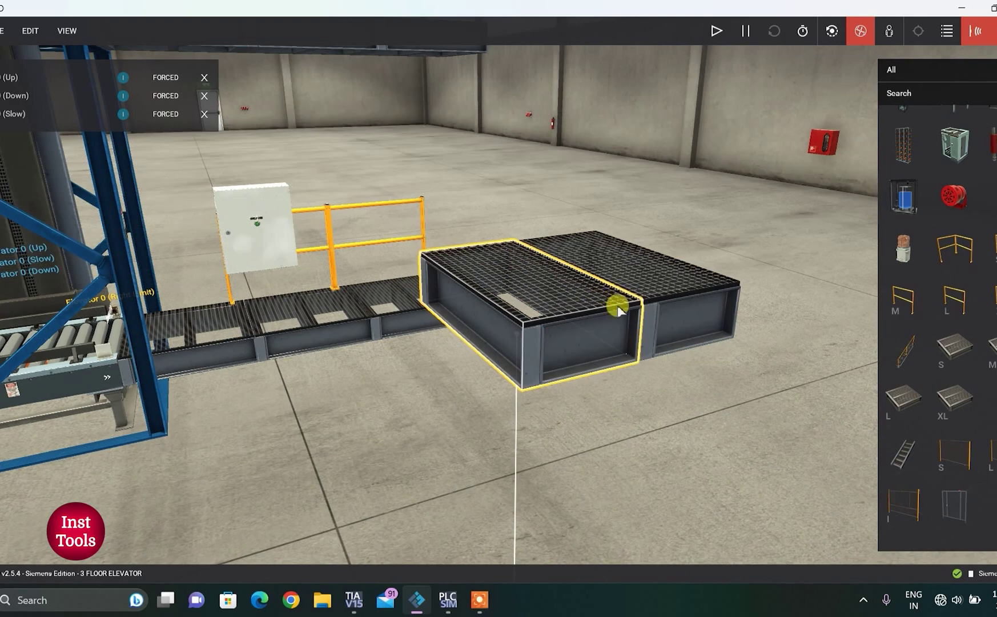
left_click(696, 370)
left_click(617, 342)
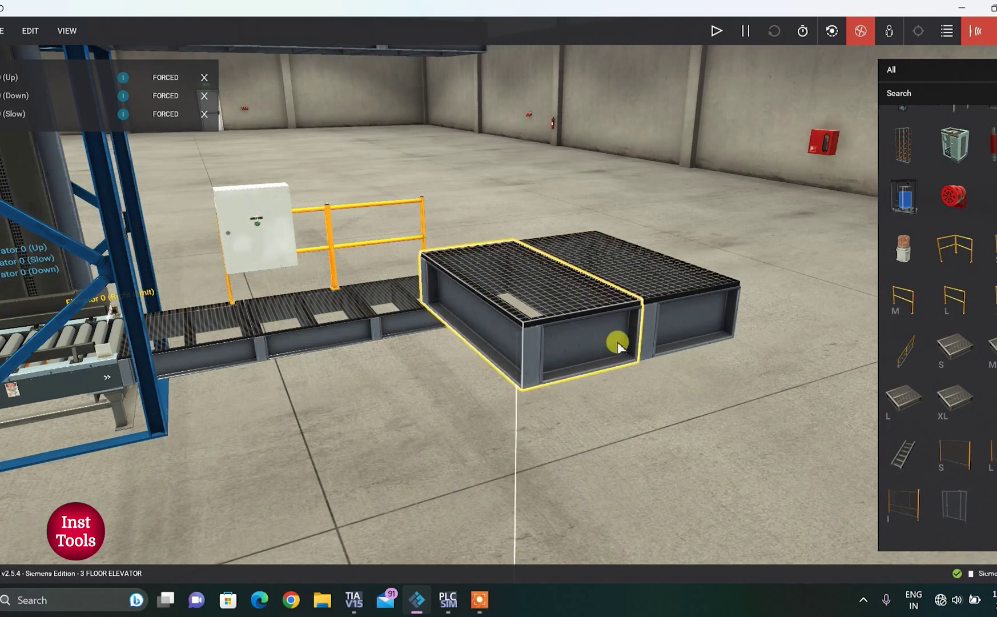
left_click(684, 330, "ctrl")
key("ctrl+c")
key("ctrl+v")
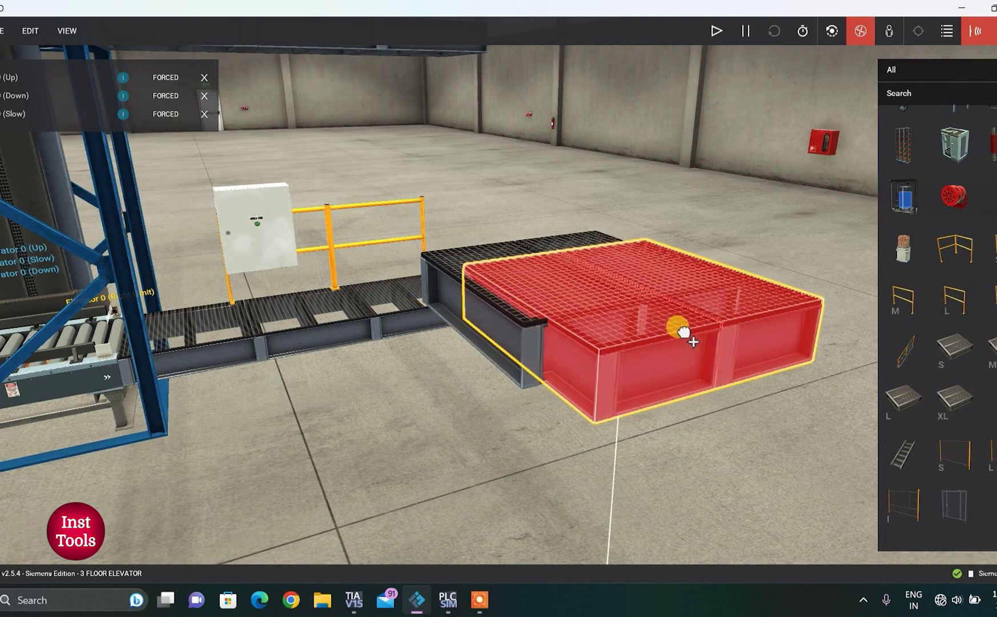
left_click(734, 286)
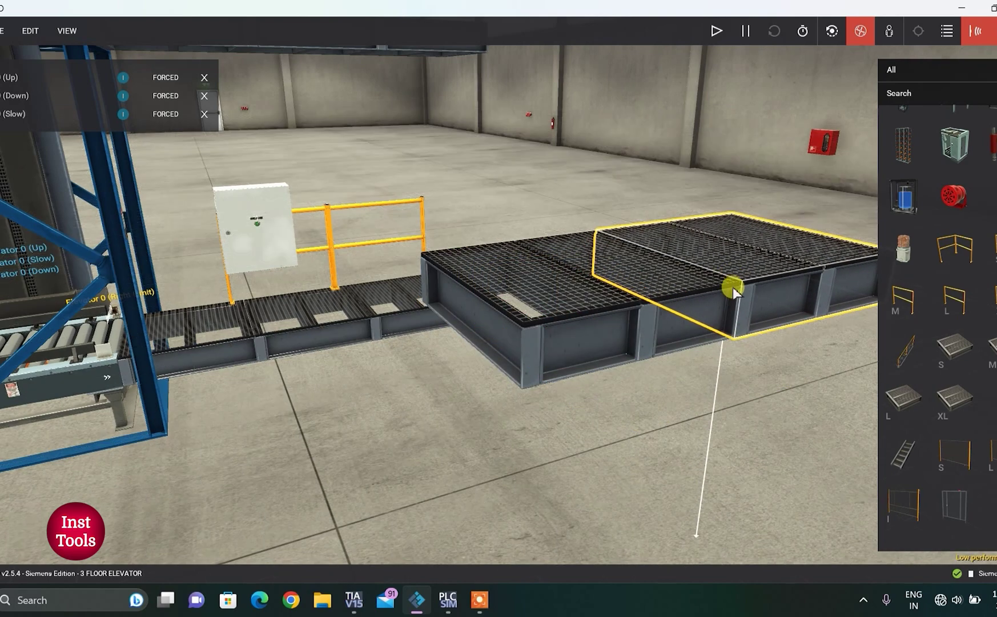
left_click(763, 399)
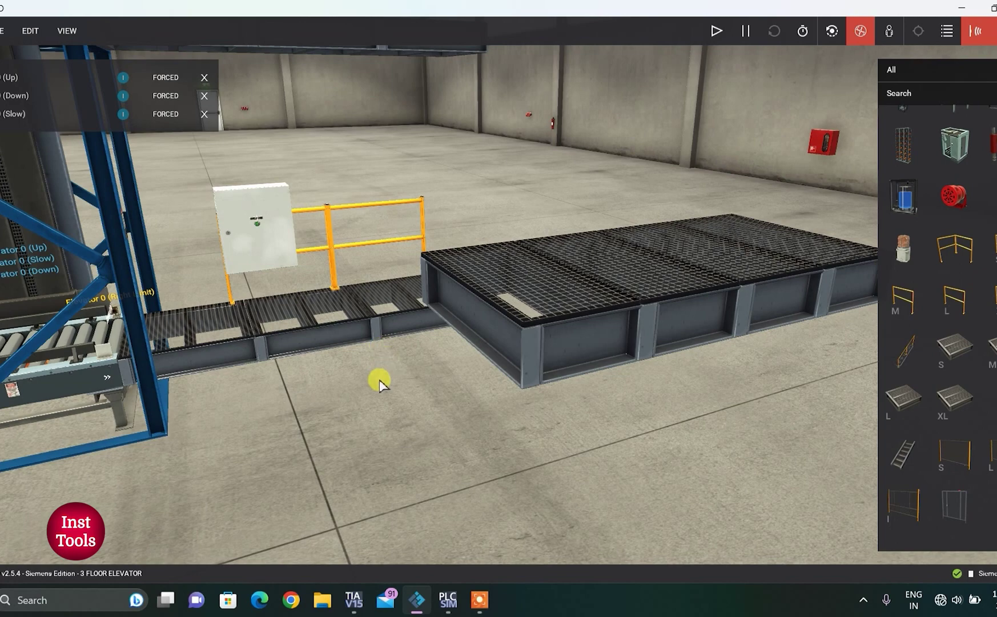
Remove the platform nearest the existing walkway and group the other three platforms of the row.
left_click(327, 329)
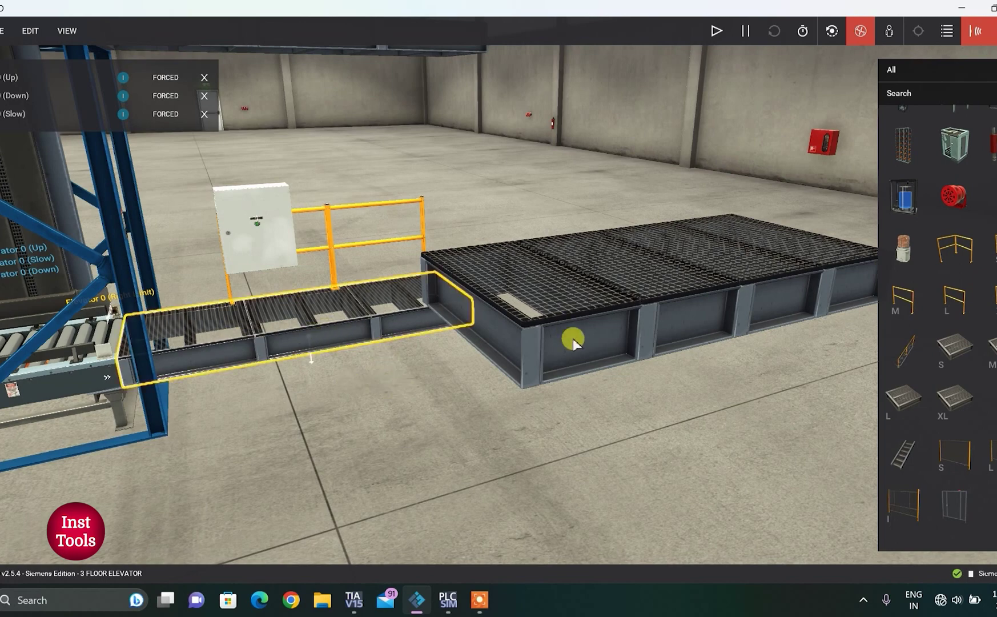
left_click_drag(573, 338, 759, 314)
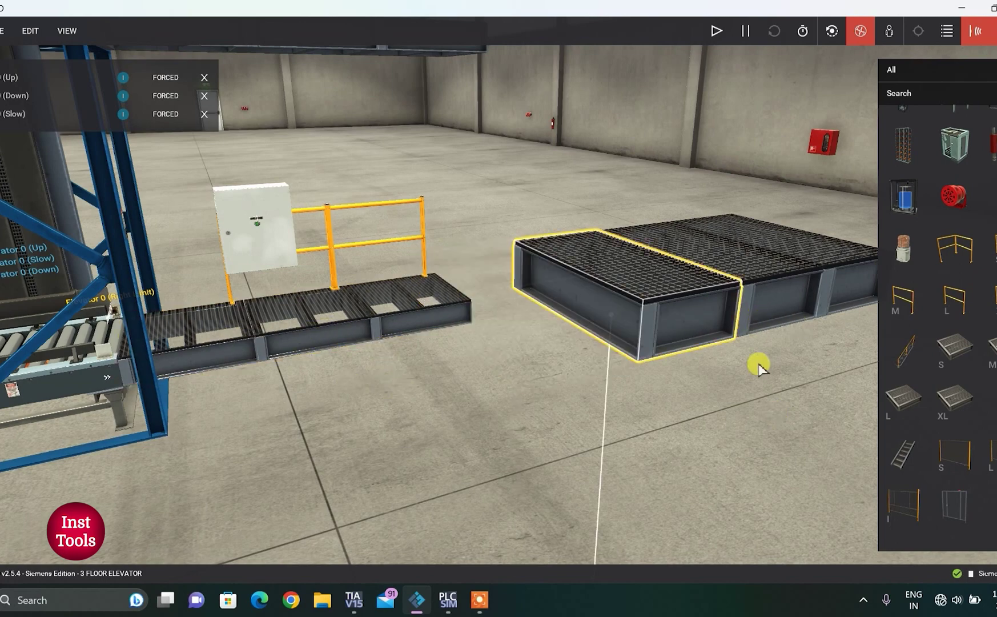
left_click(788, 306, "ctrl")
left_click(841, 292, "ctrl")
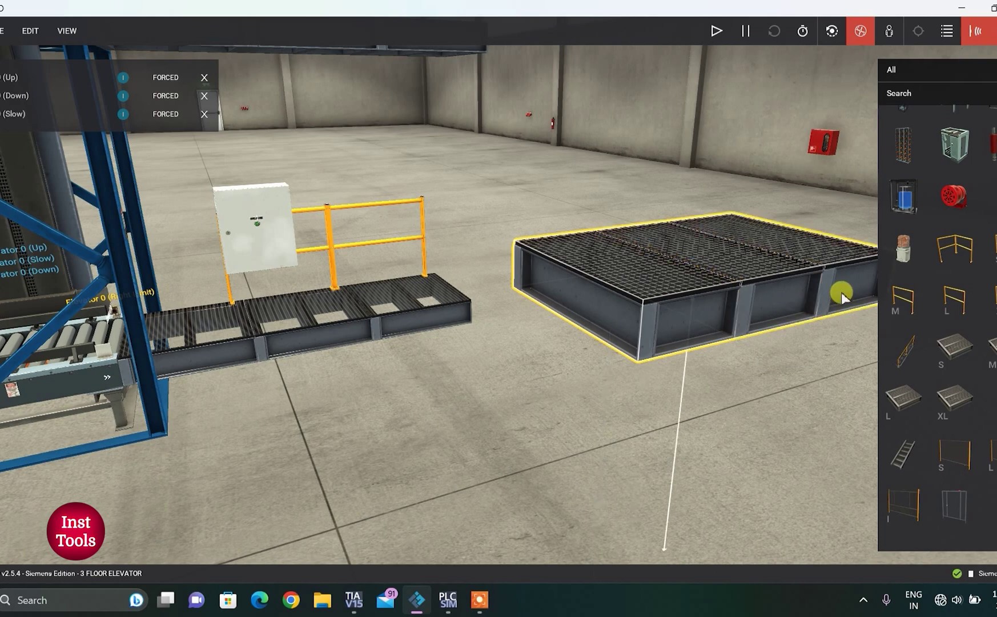
right_click(823, 293)
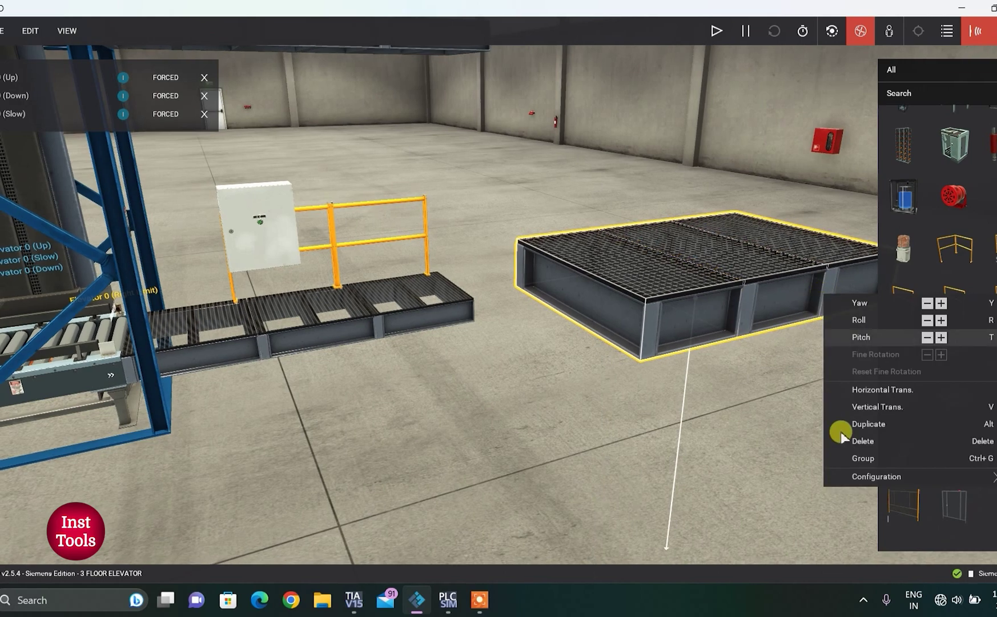
left_click(859, 458)
Select the grouped platforms and move them as one unit closer to the end of the walkway.
left_click(394, 370)
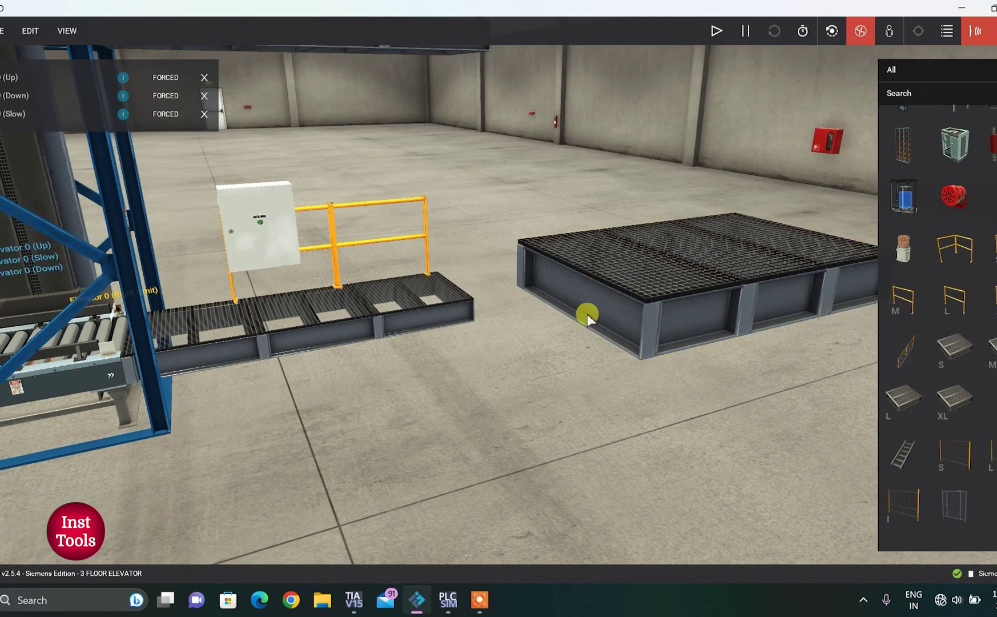
left_click(653, 306)
left_click_drag(670, 330, 573, 301)
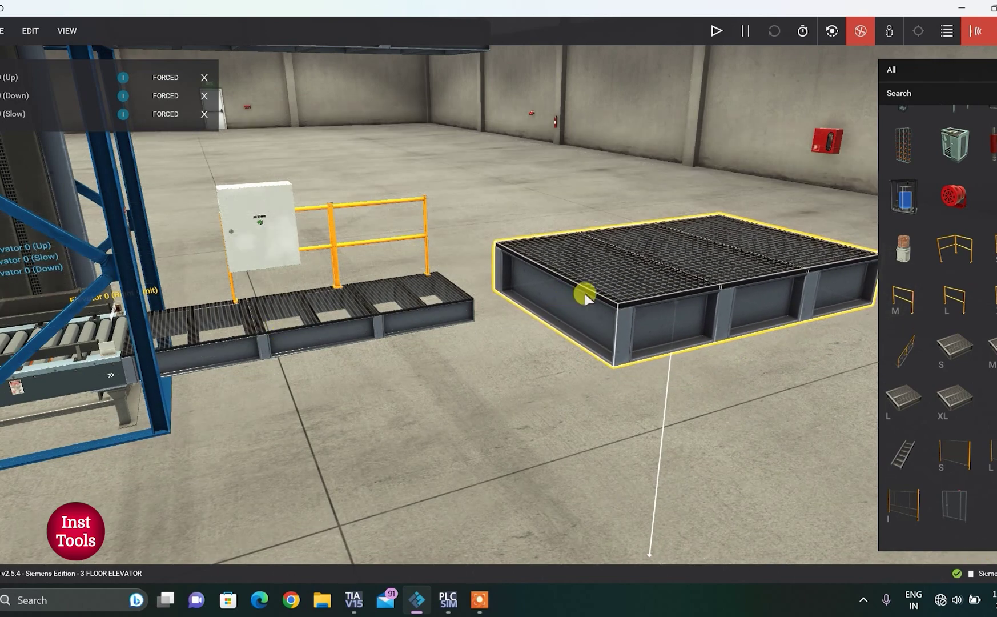
Delete the group of three platforms beside the ground floor walkway and select the walkway itself.
key("Delete")
left_click(377, 321)
middle_click_drag(377, 322, 374, 334)
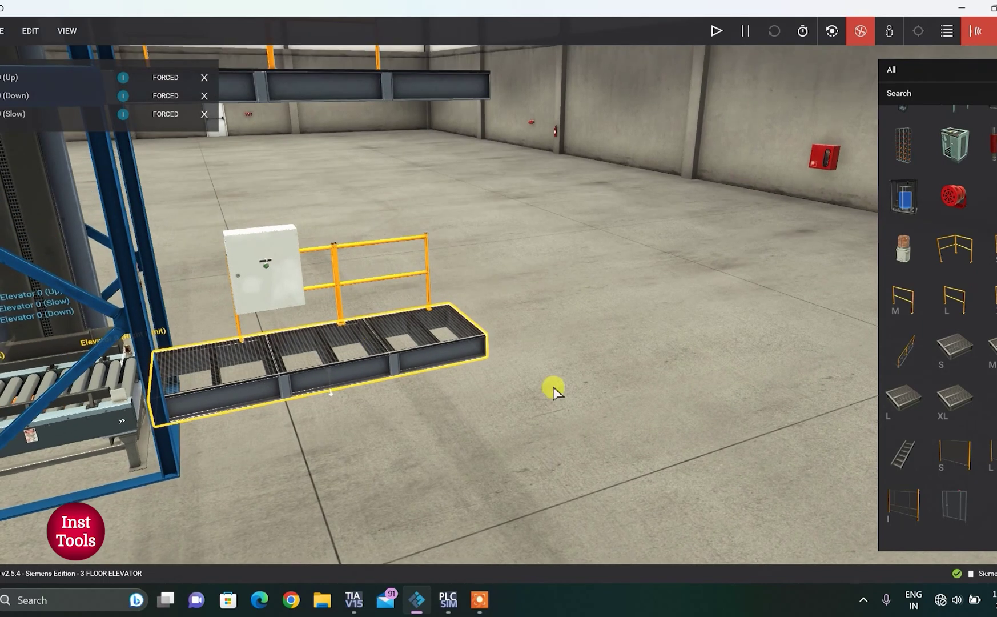
Select the walkway's handrail, try placing a Handrail (L) on the floor beside the walkway, and delete it.
left_click(407, 238)
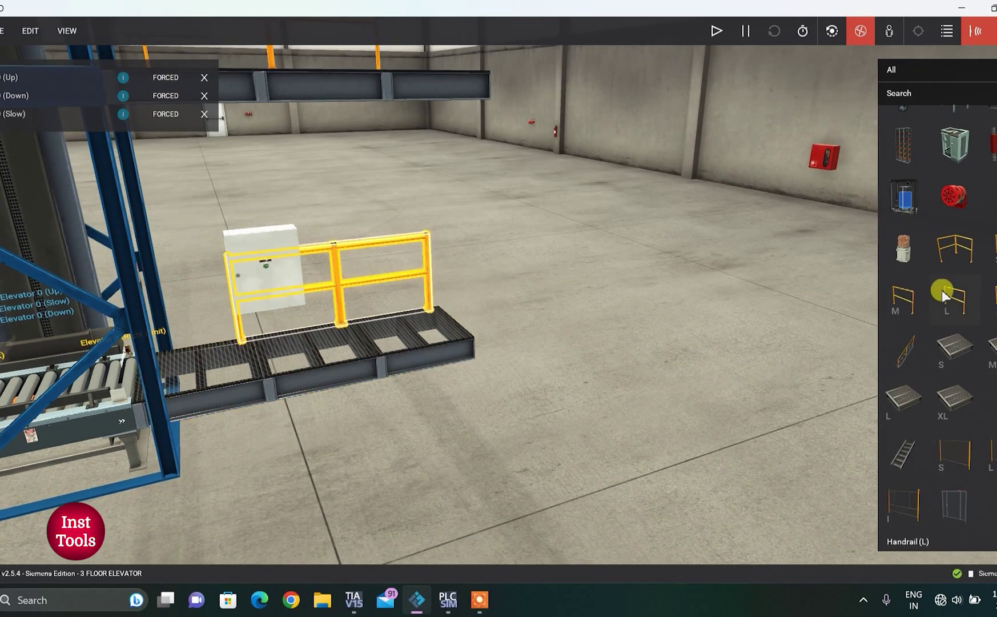
left_click_drag(899, 292, 626, 350)
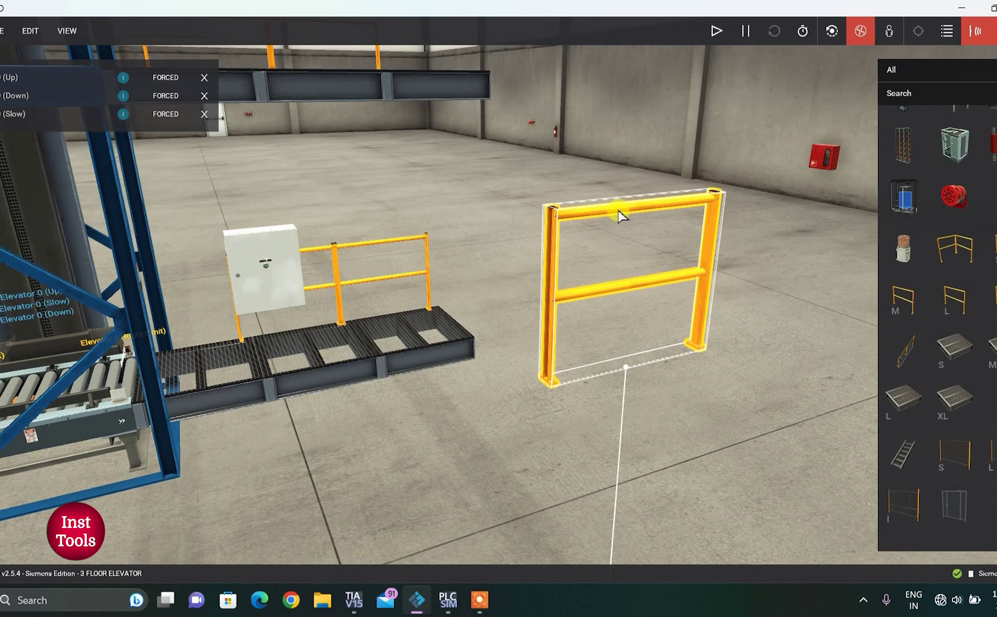
key("Delete")
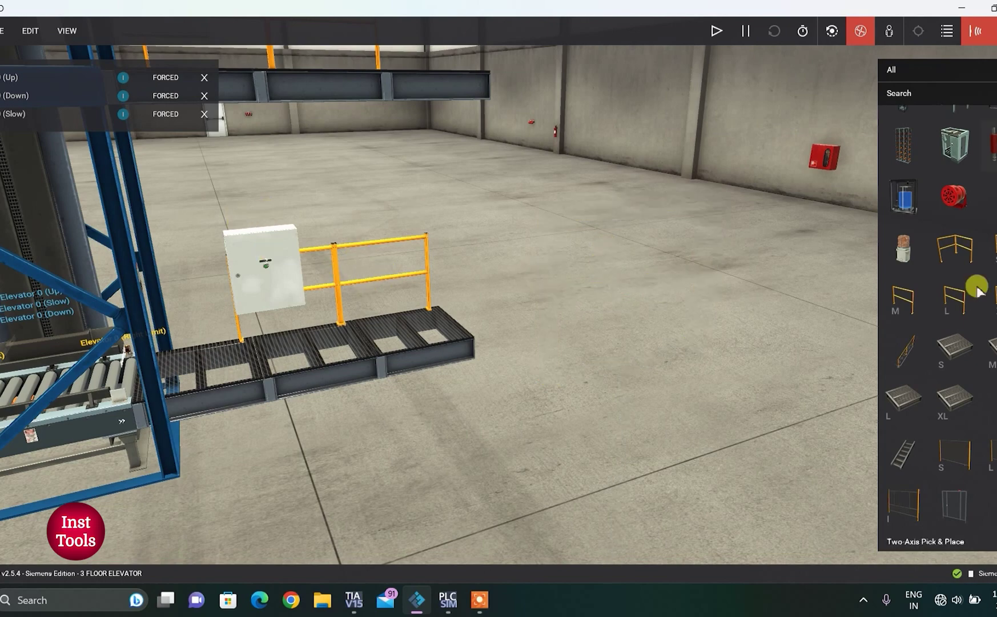
Try placing an electrical cabinet against the walkway's handrail beside the existing cabinet, and delete it.
scroll(975, 286, "up", 5)
left_click_drag(903, 182, 342, 293)
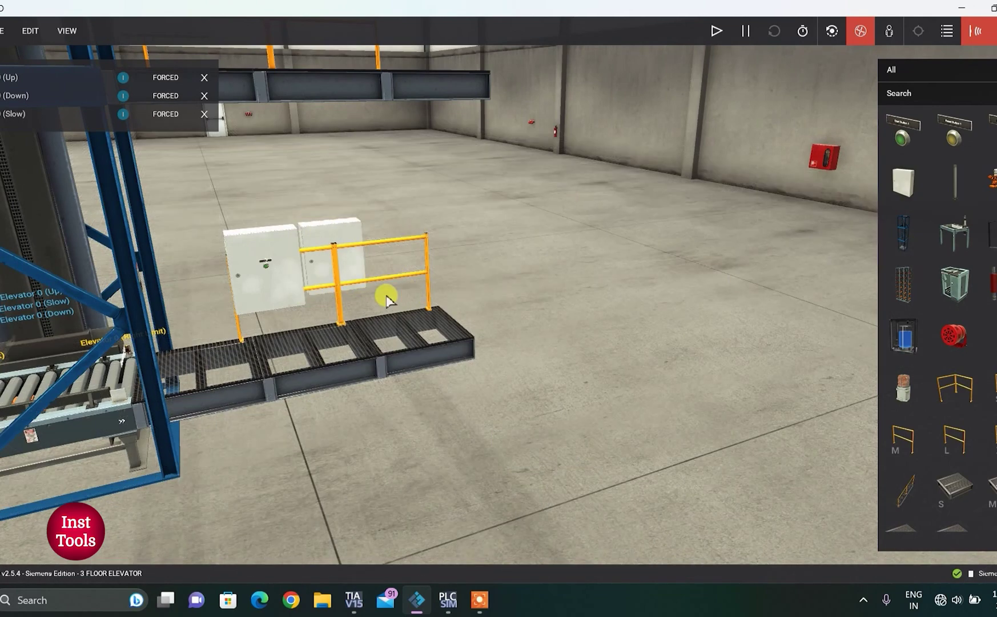
key("Delete")
Try placing a green start button on the ground floor cabinet, move it off onto the floor, and delete it.
left_click_drag(909, 143, 270, 254)
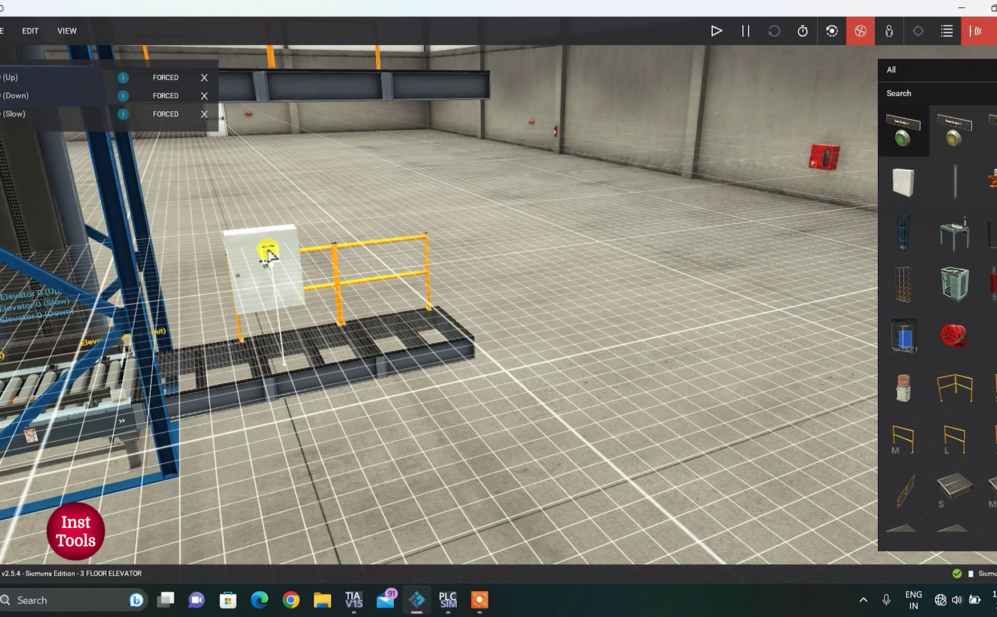
left_click_drag(267, 286, 727, 330)
key("Delete")
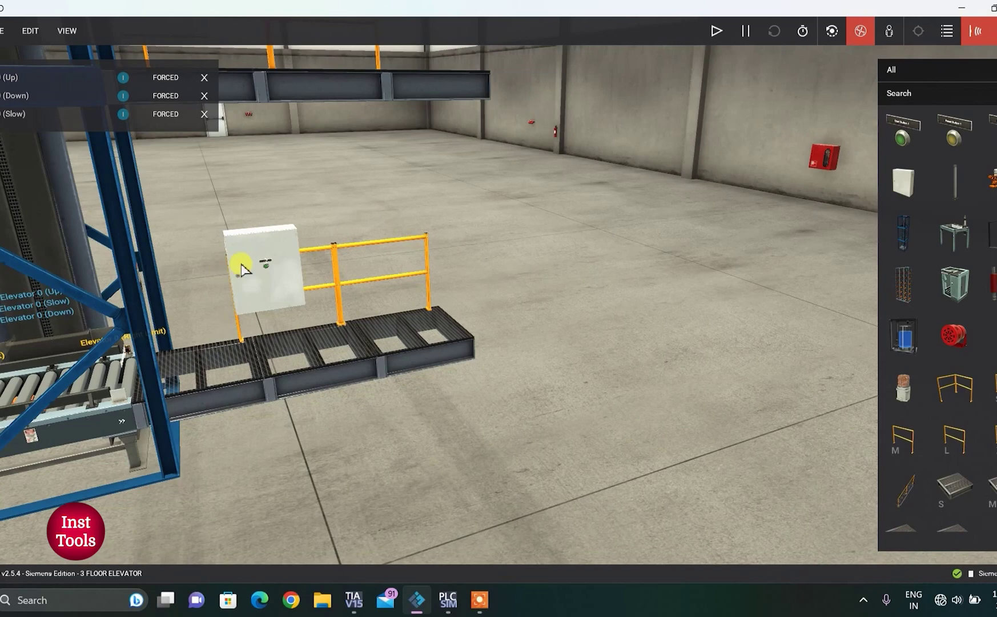
Dock the sensor and light tags of the GET LIFT 0 button and review the tag display options.
scroll(241, 268, "up", 5)
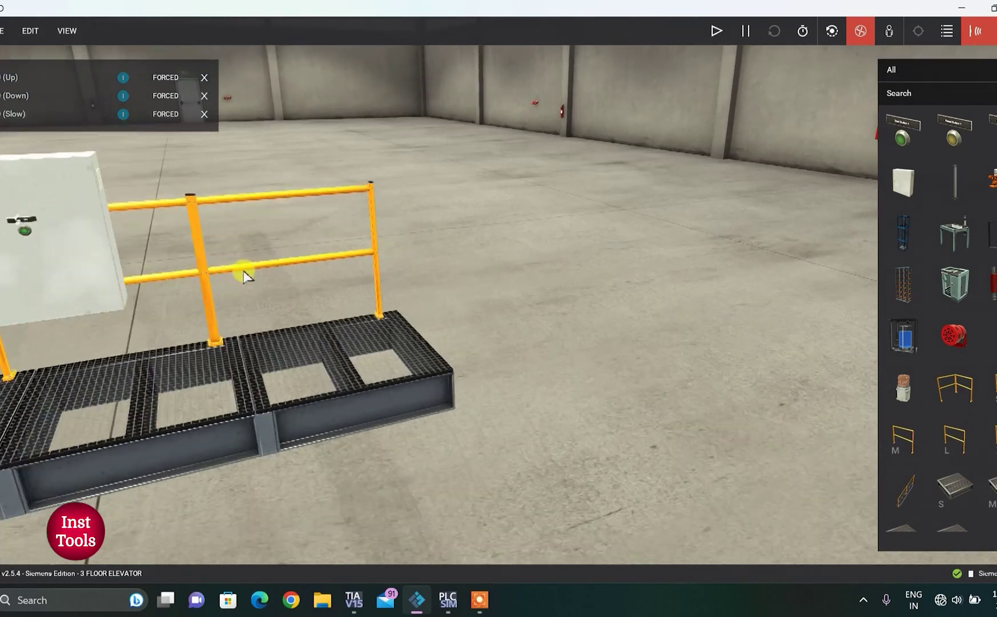
key("a")
scroll(227, 294, "up", 5)
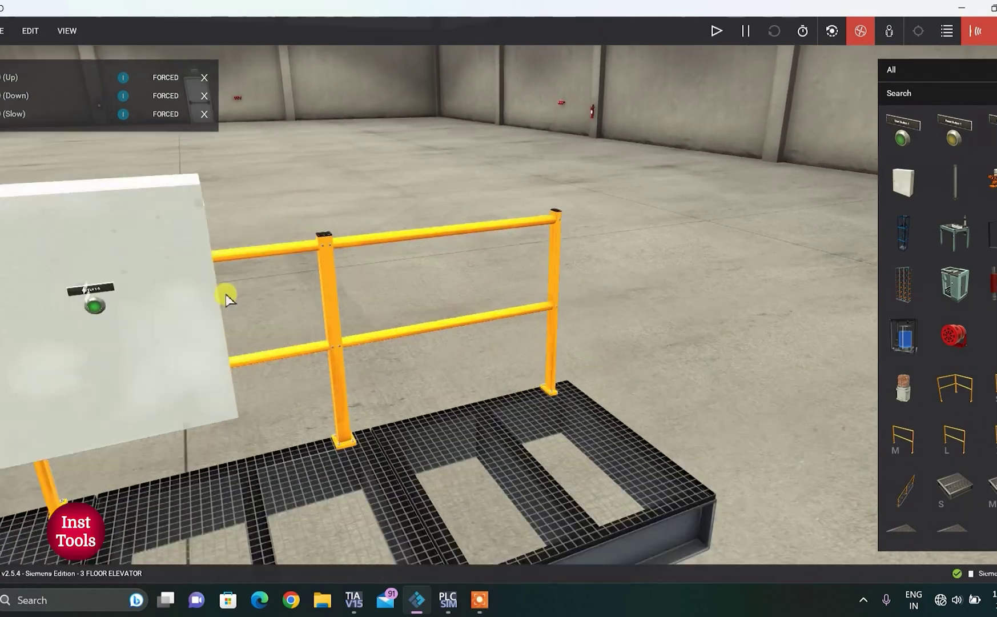
key("a")
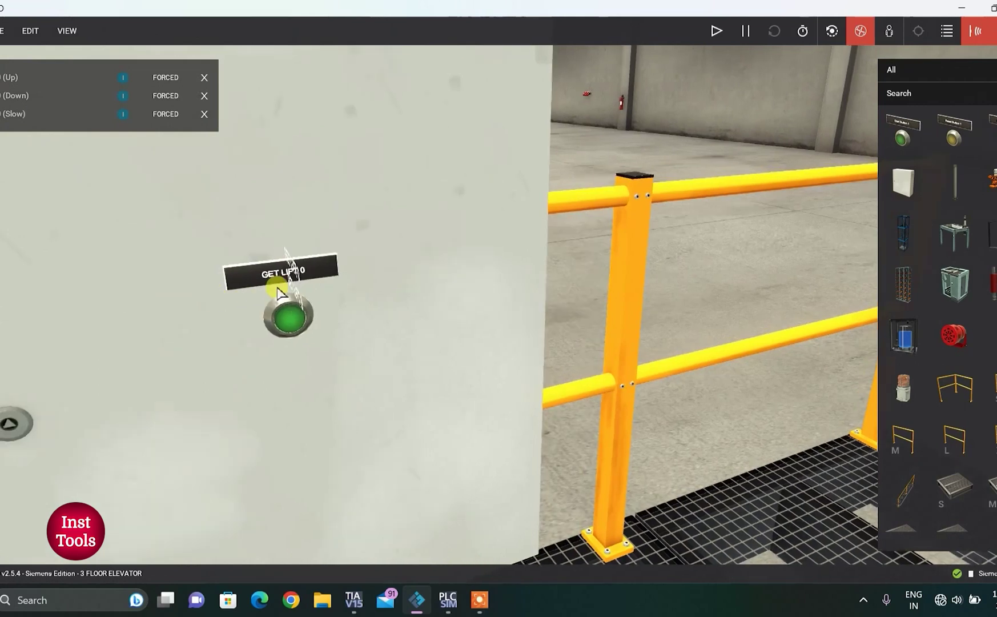
left_click(294, 295)
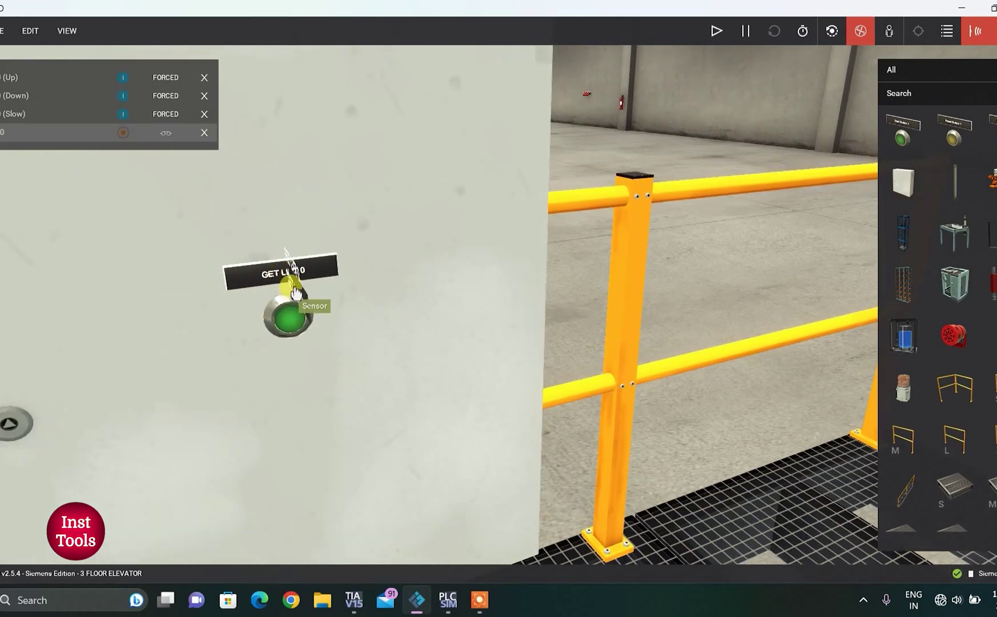
left_click(294, 274)
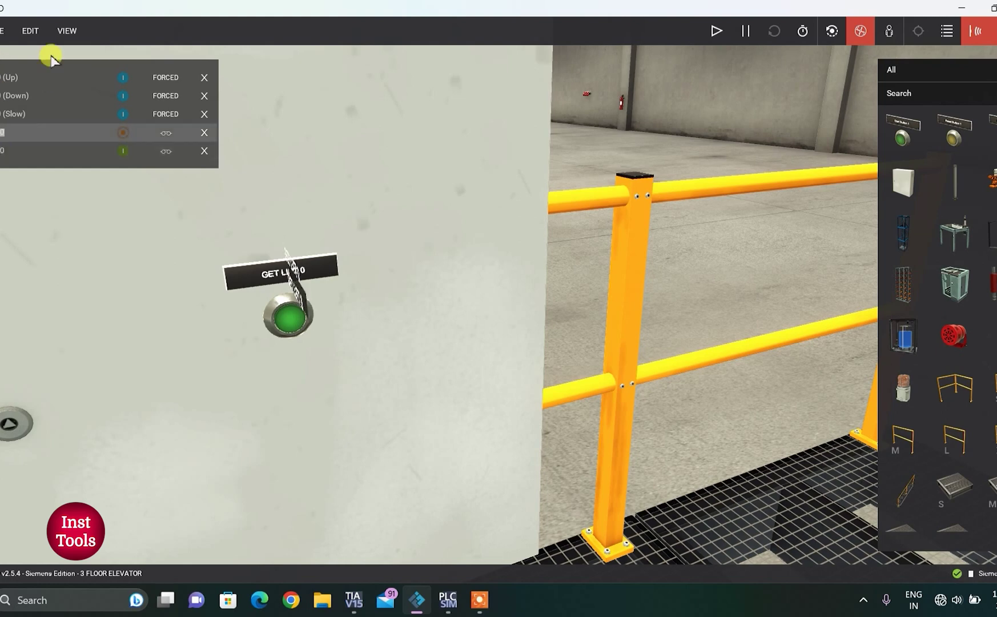
left_click(78, 29)
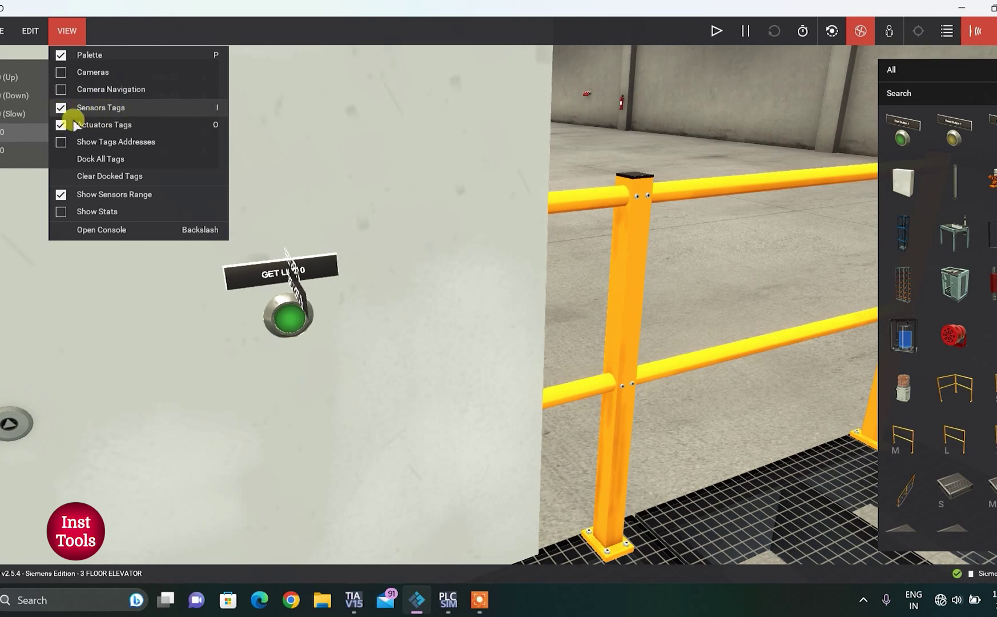
left_click(69, 32)
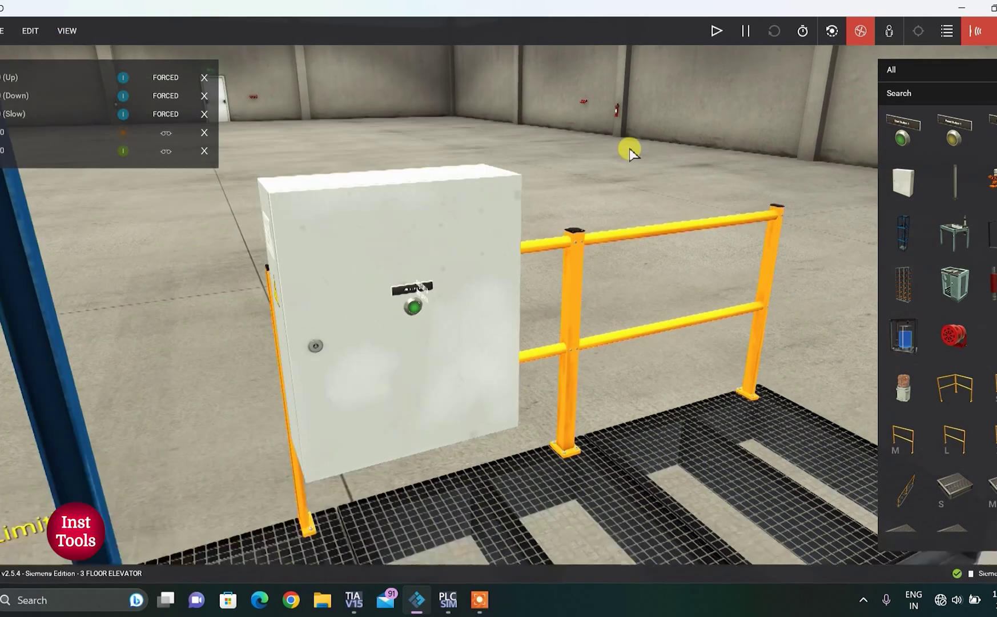
Examine the upper walkways and their call button cabinets around the elevator shaft.
key("s")
scroll(628, 148, "up", 10)
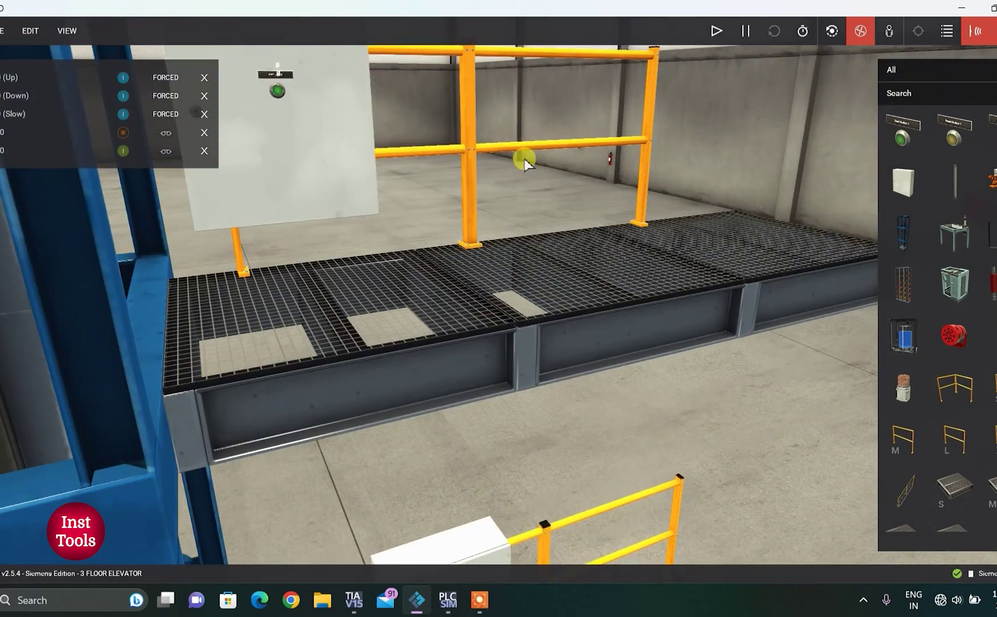
scroll(524, 159, "up", 2)
key("s")
right_click_drag(524, 158, 578, 121)
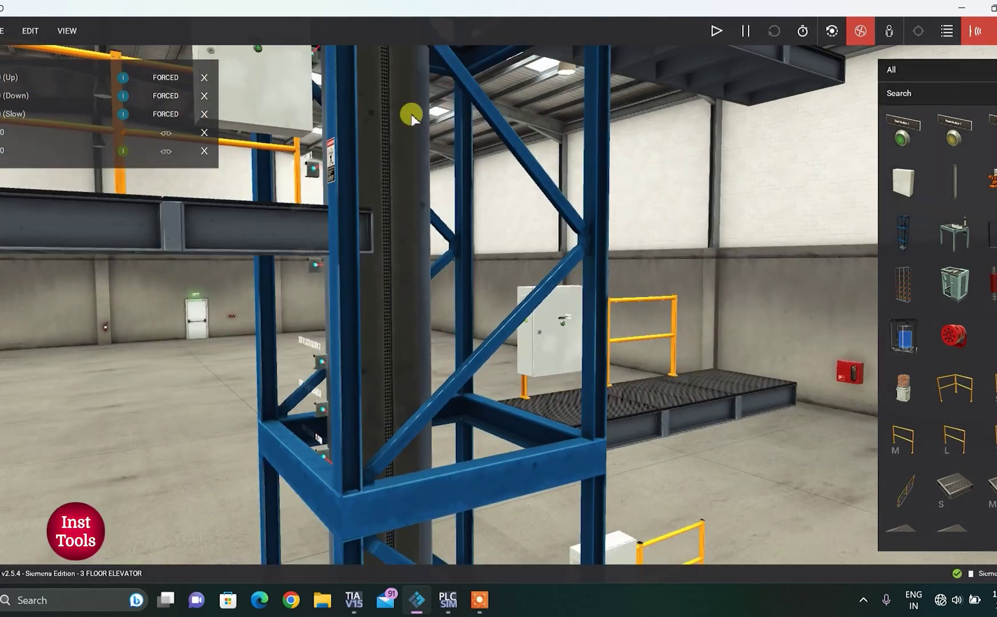
scroll(410, 113, "up", 4)
scroll(410, 112, "up", 8)
key("s")
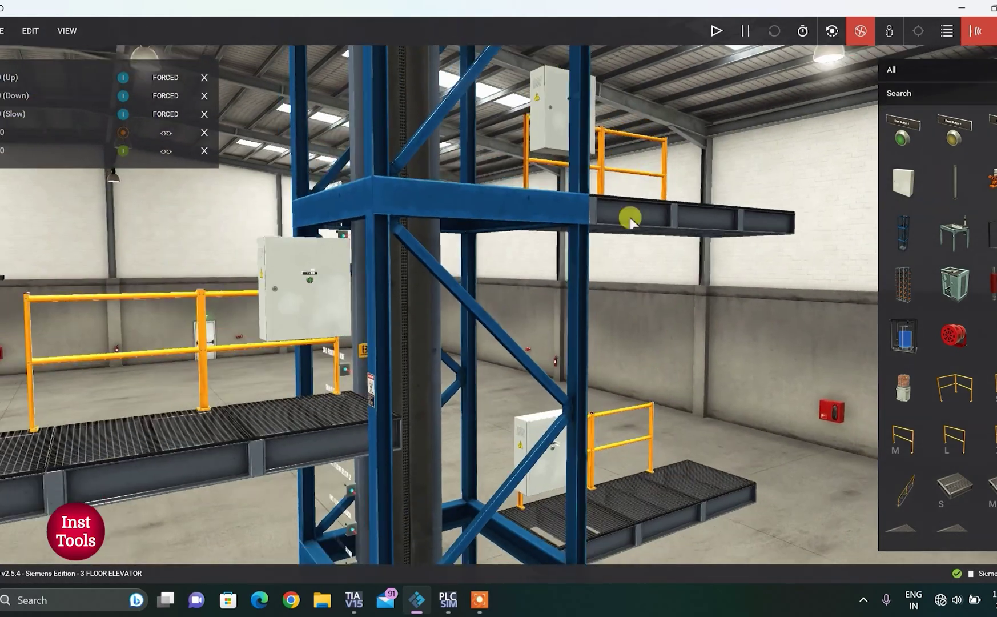
Place a column beside the elevator's main control panel and mount an empty electrical cabinet on it.
scroll(518, 387, "down", 10)
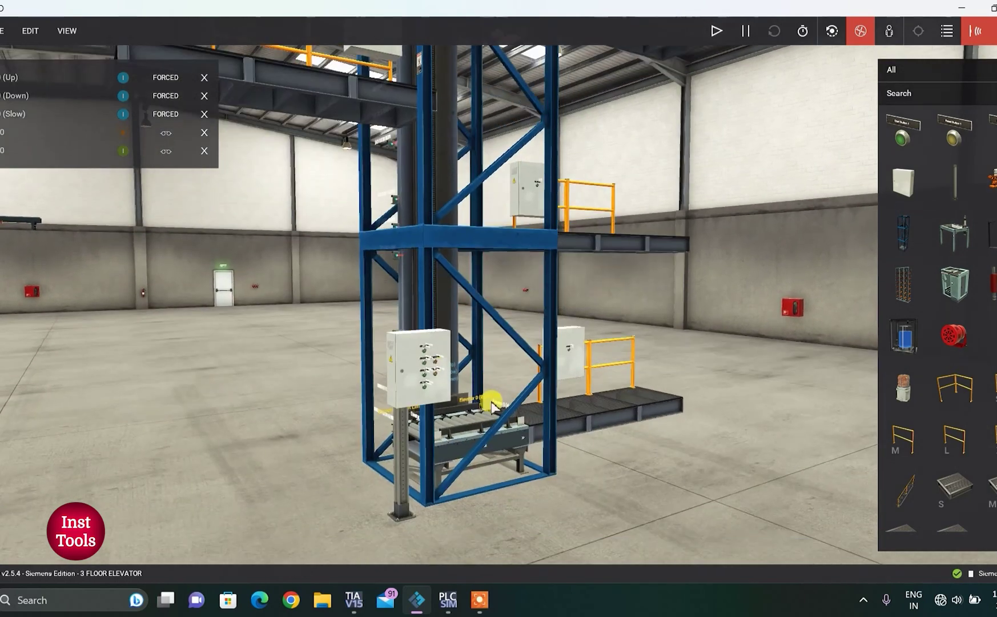
key("a")
key("a")
right_click_drag(507, 397, 458, 398)
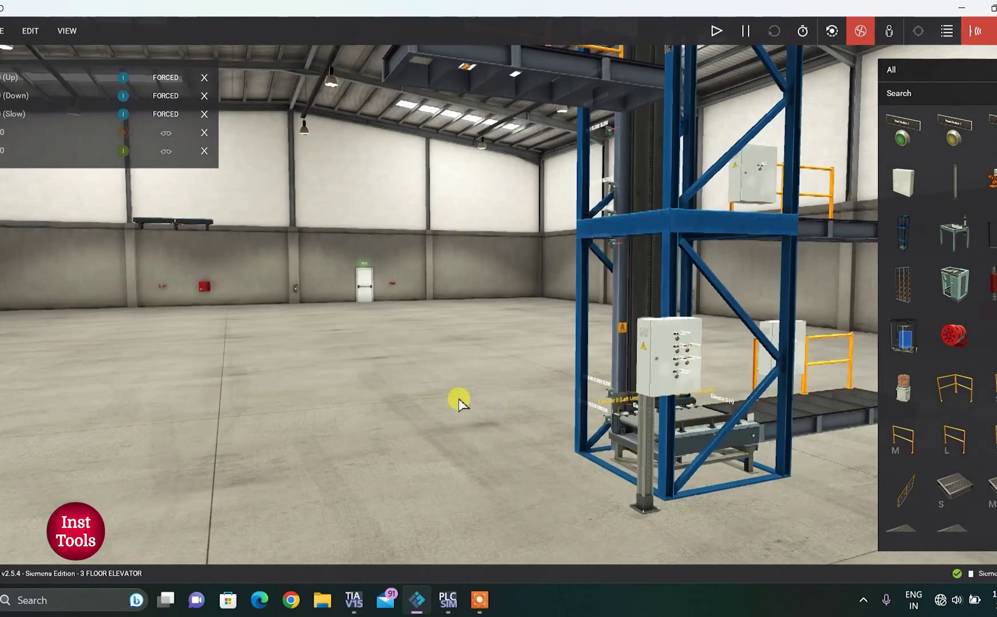
key("d")
key("w")
key("w")
key("d")
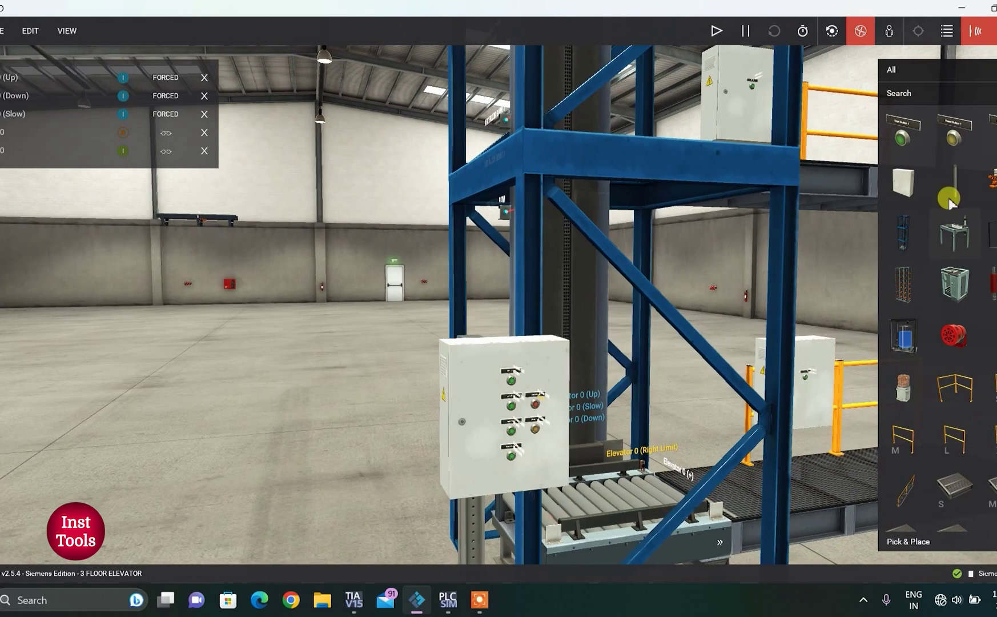
left_click_drag(951, 189, 389, 565)
left_click_drag(895, 184, 369, 425)
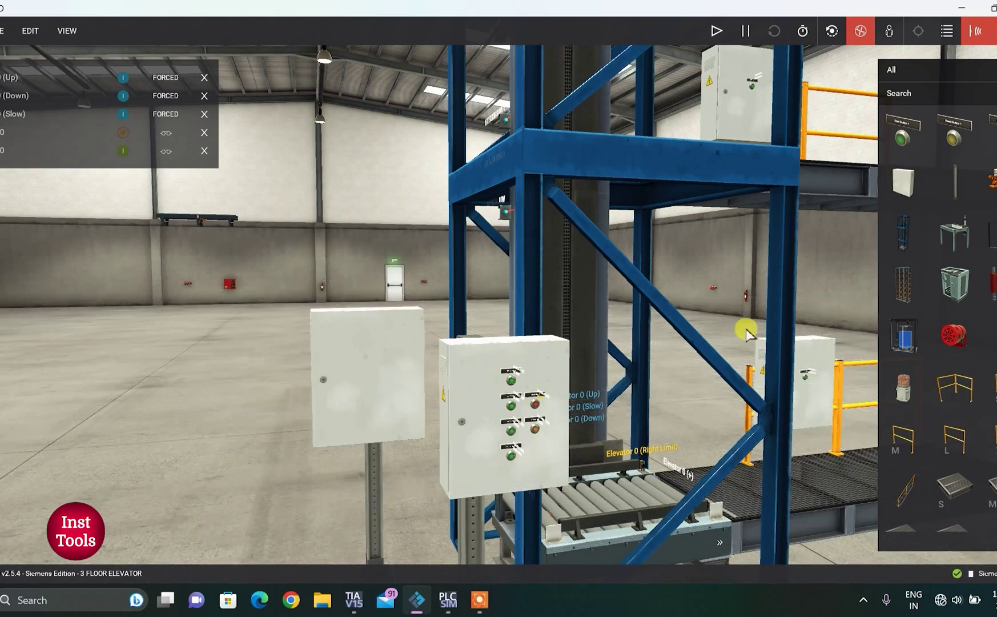
Add a green start button and mount it on the front of the new cabinet.
left_click_drag(902, 144, 332, 314)
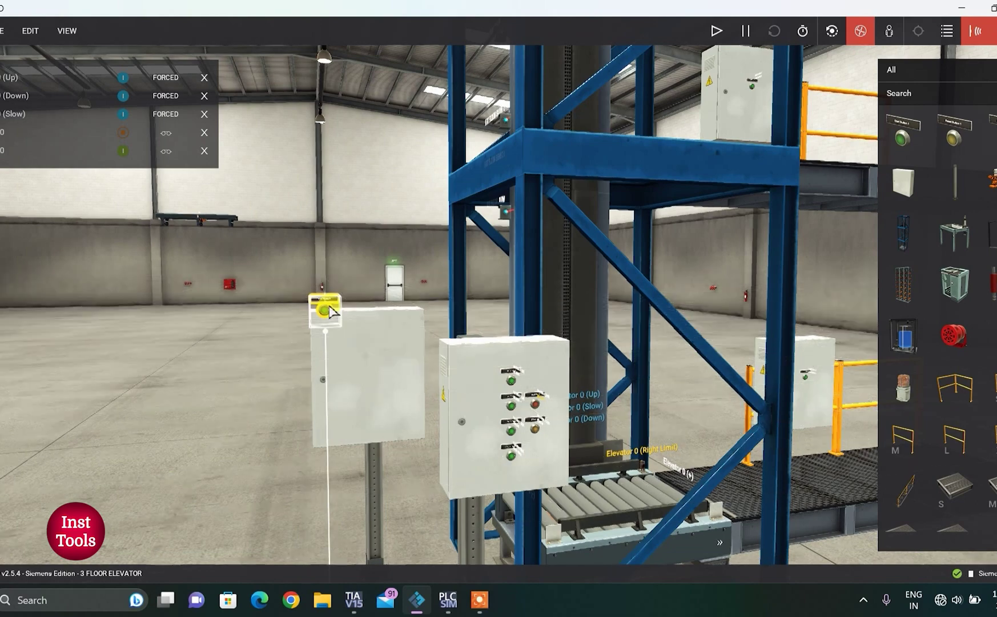
right_click_drag(332, 314, 503, 331)
right_click_drag(442, 305, 498, 300)
key("a")
left_click_drag(184, 413, 163, 436)
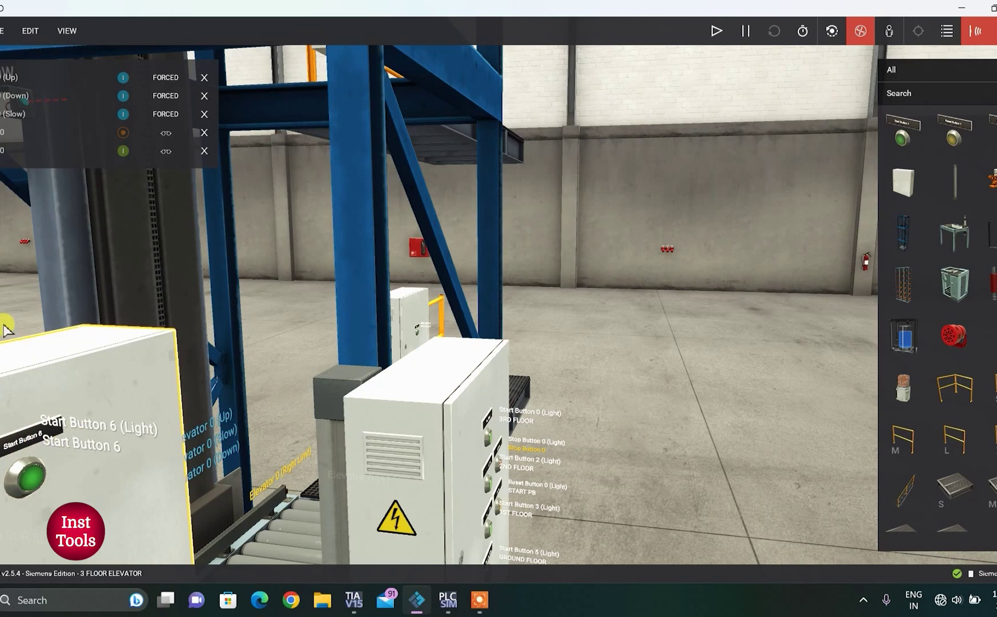
Dock the new start button's sensor and light tags, and delete the button, cabinet and column.
left_click(80, 444)
left_click(97, 424)
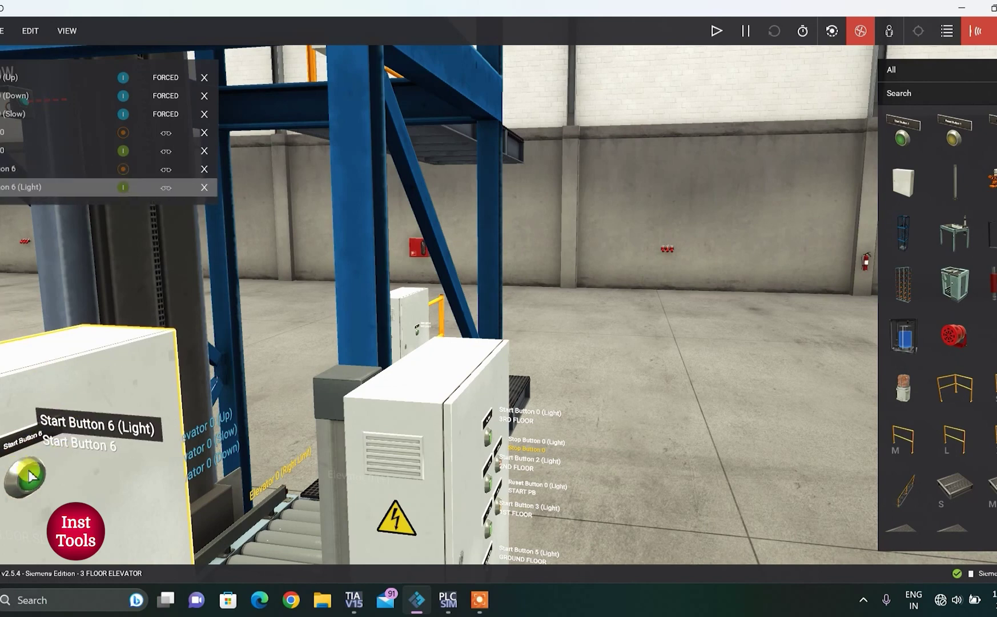
key("Delete")
left_click(39, 417)
key("Delete")
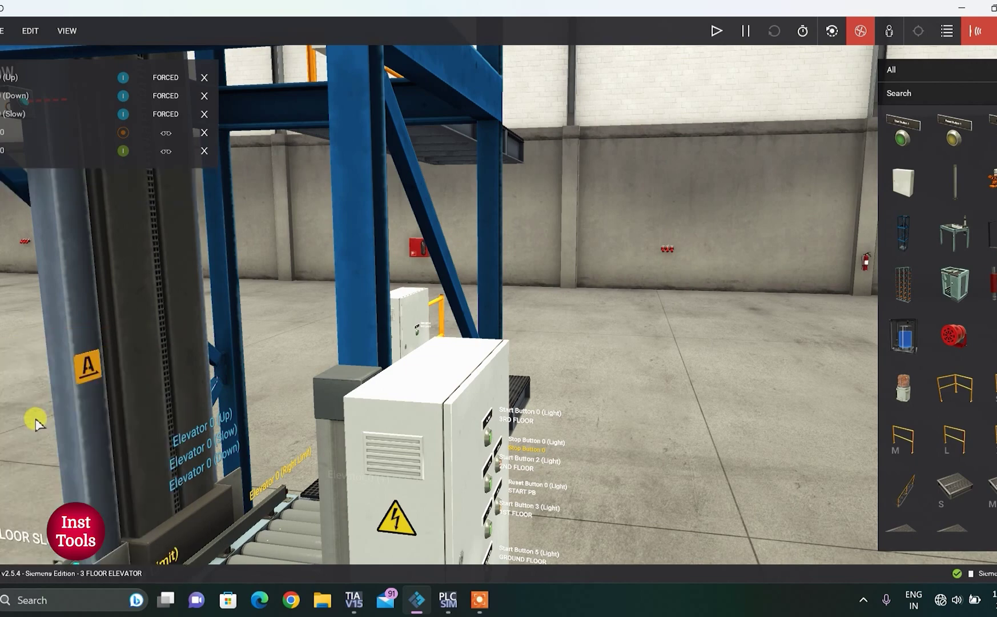
Release the forced values of the Elevator 0 (Up), Elevator 0 (Down) and Elevator 0 (Slow) tags.
scroll(31, 430, "down", 5)
right_click_drag(29, 432, 278, 407)
key("d")
right_click_drag(458, 343, 637, 294)
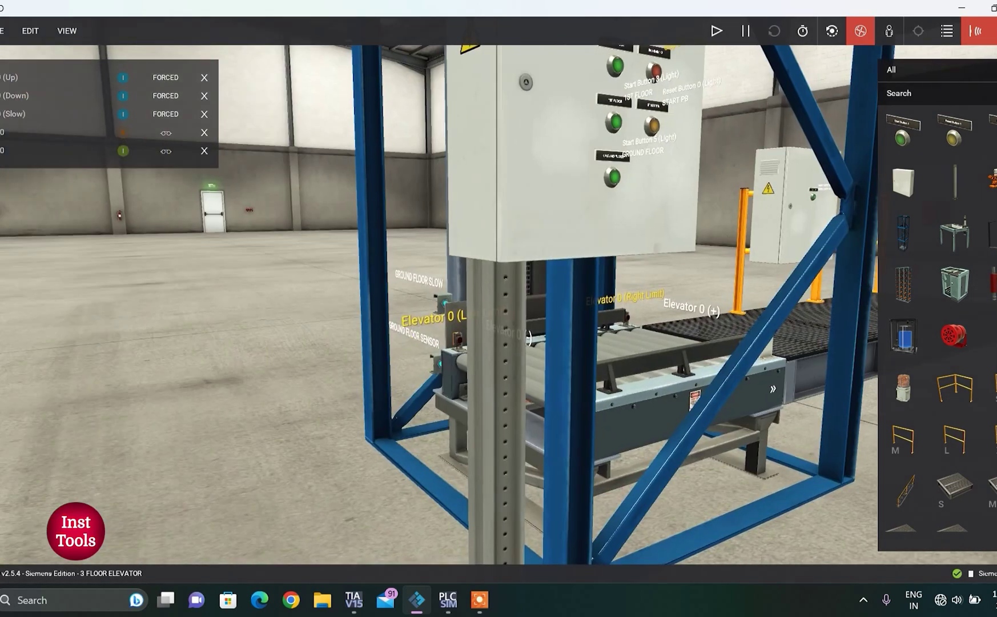
key("d")
right_click_drag(416, 219, 372, 211)
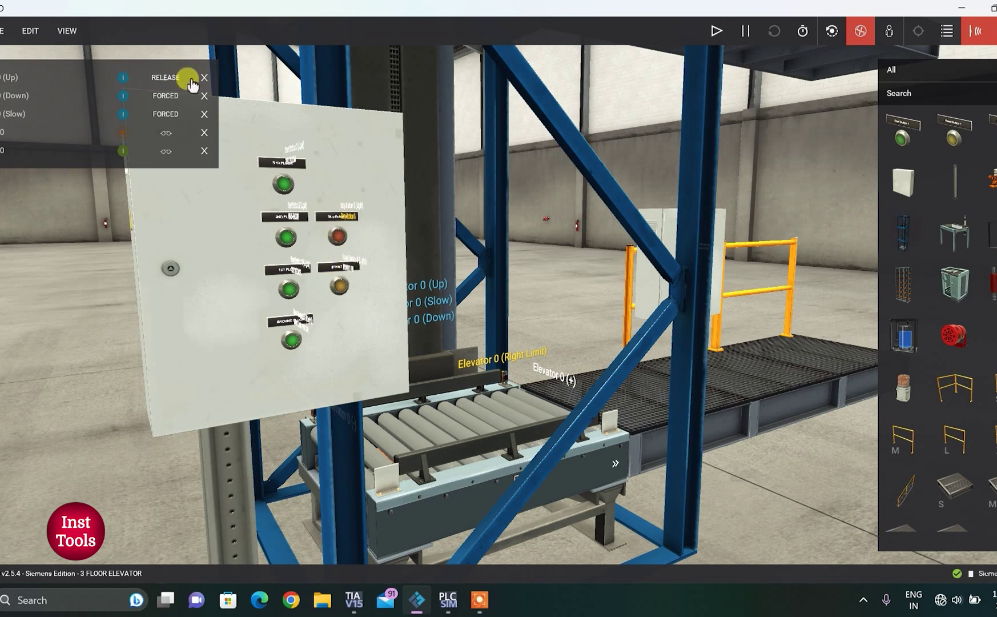
left_click(171, 78)
left_click(167, 96)
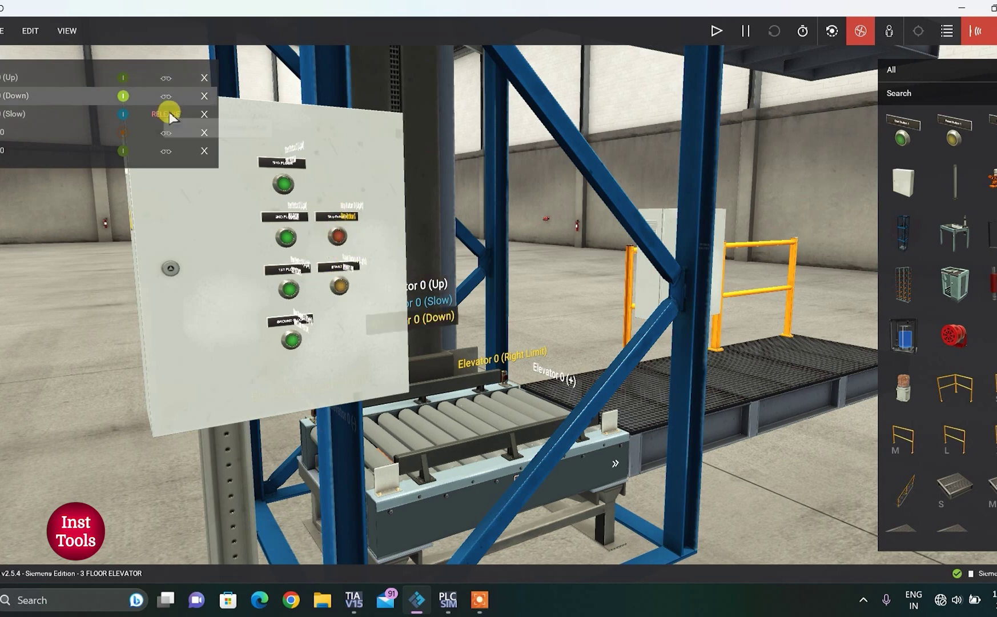
left_click(169, 114)
Remove all the docked elevator and GET LIFT 0 tags from the scene's tag list.
left_click(204, 132)
left_click(204, 114)
left_click(204, 96)
left_click(205, 77)
left_click(204, 77)
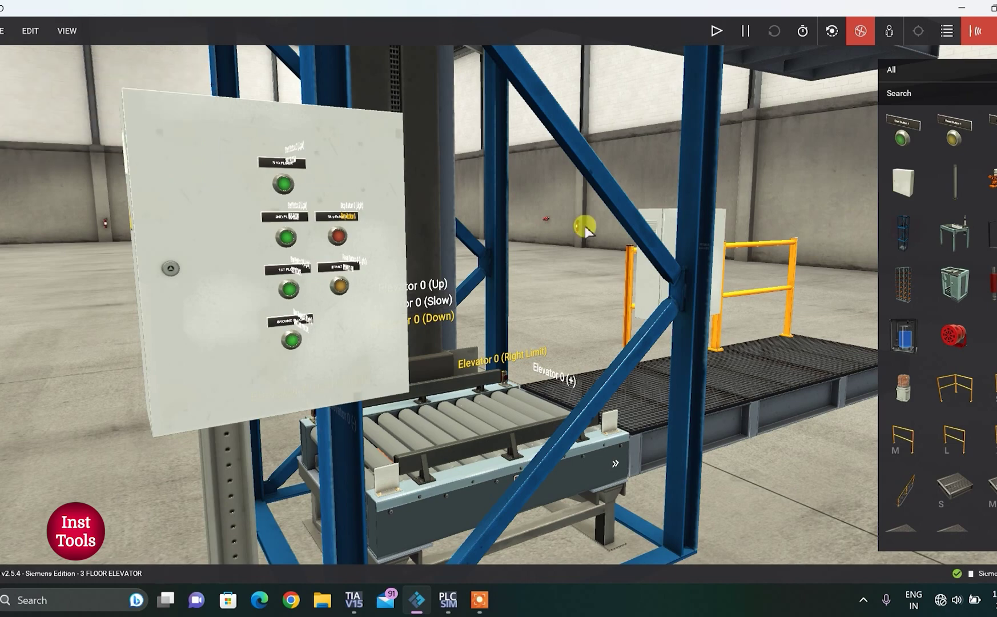
right_click_drag(586, 226, 466, 225)
scroll(466, 228, "down", 5)
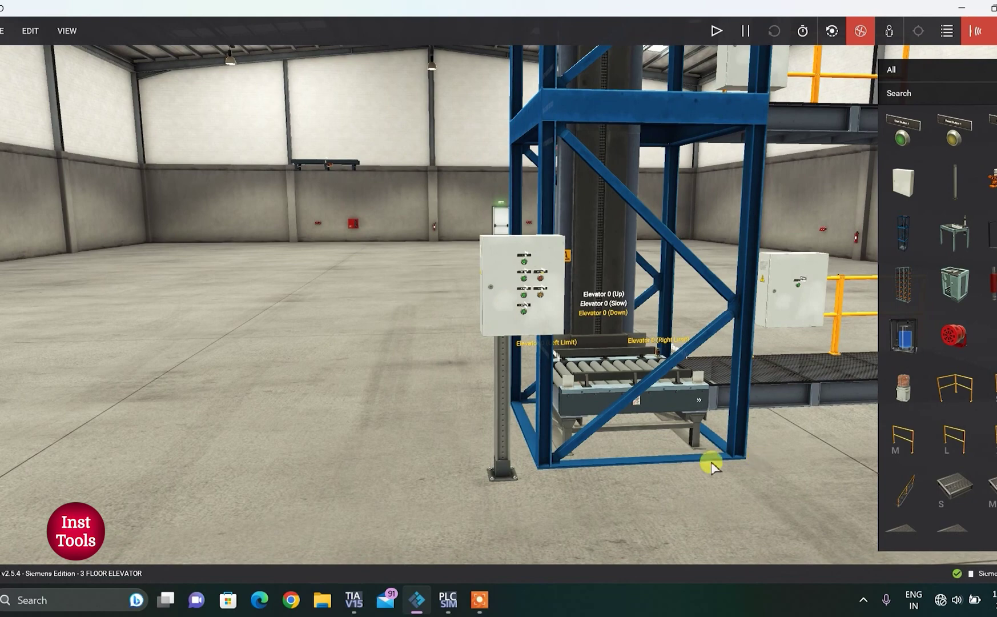
key("d")
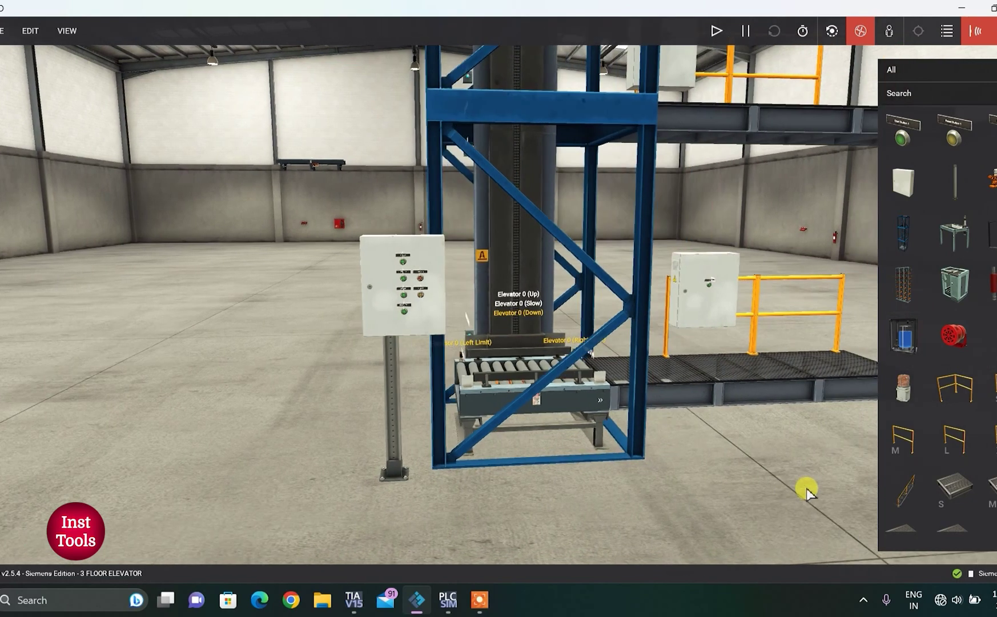
key("e")
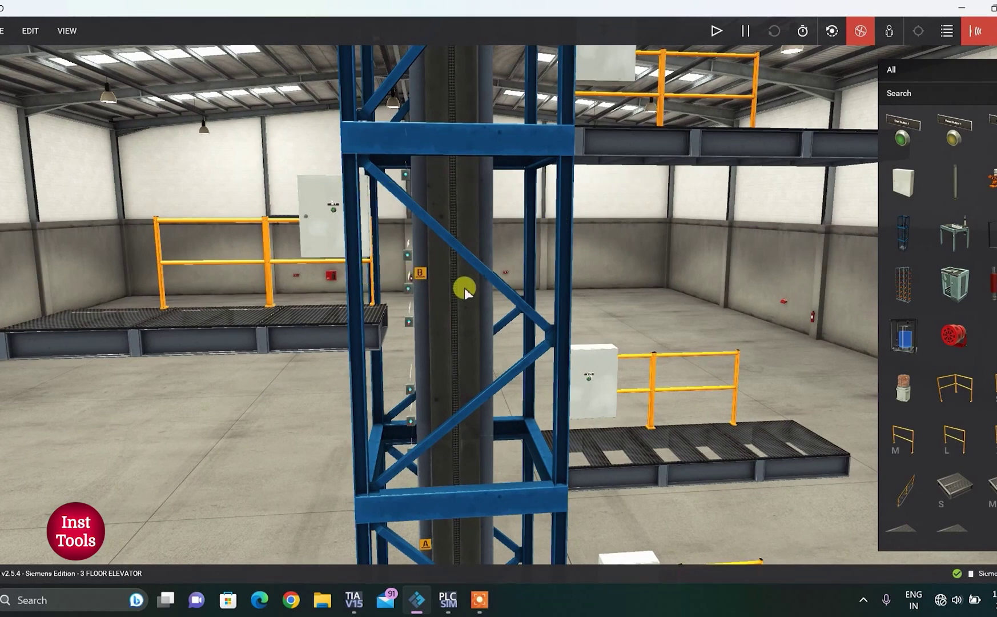
Review the driver's sensor and actuator address mapping, and open the Siemens S7-PLCSIM configuration to inspect the bool I/O counts.
left_click(4, 30)
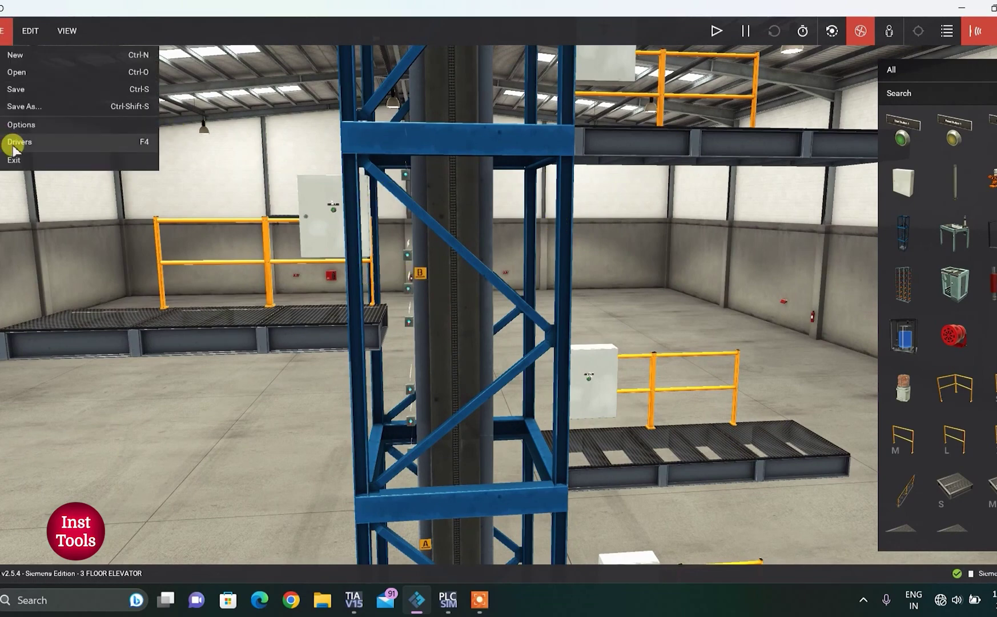
left_click(10, 143)
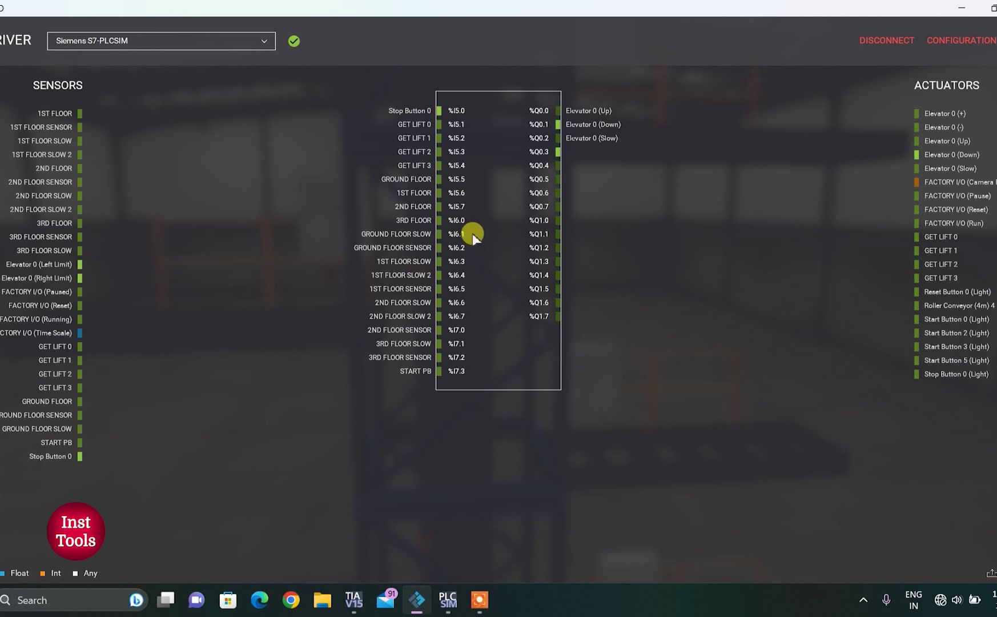
left_click(961, 41)
double_click(365, 284)
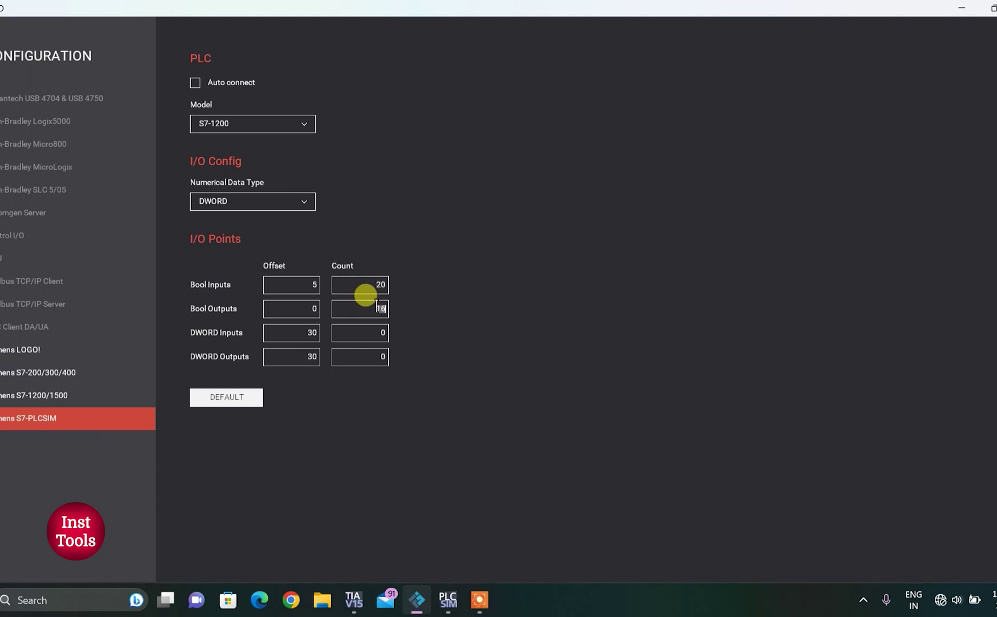
Examine the Bool Inputs count and offset in the S7-PLCSIM configuration against the driver's input addresses, and return to the scene.
double_click(374, 285)
double_click(313, 285)
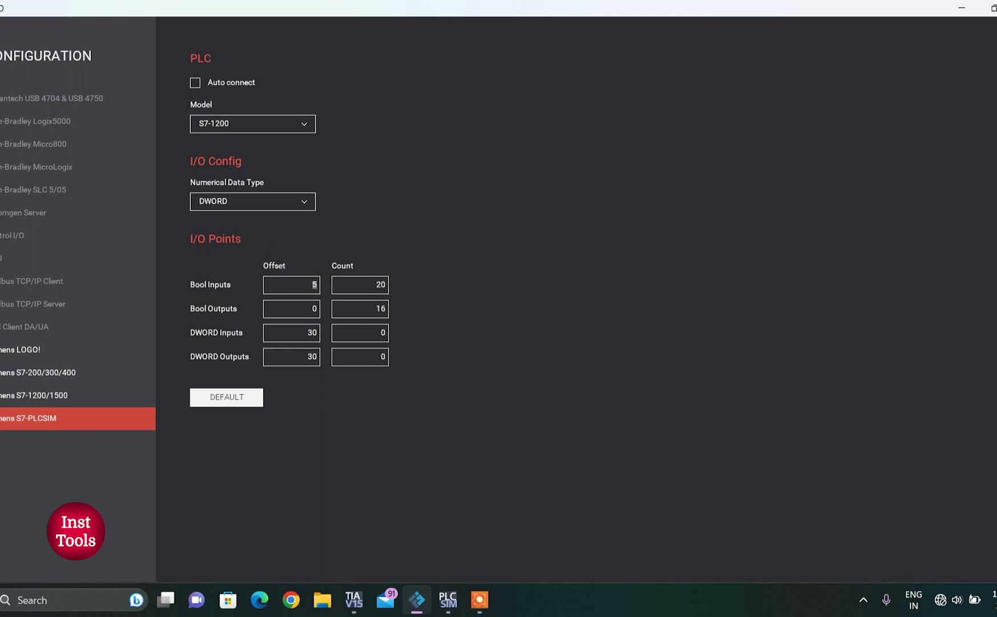
left_click(0, 55)
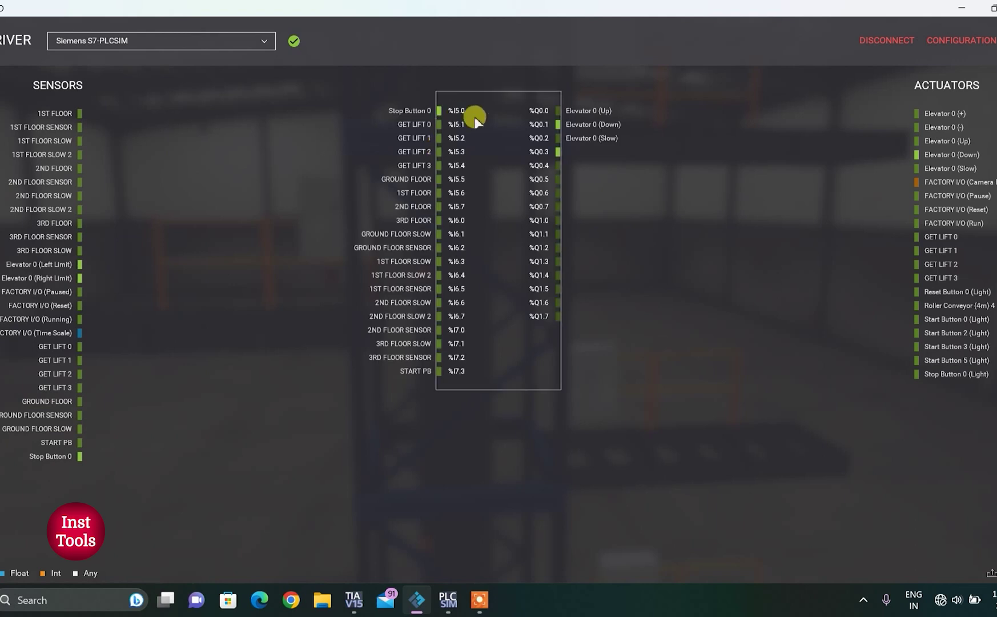
left_click(972, 40)
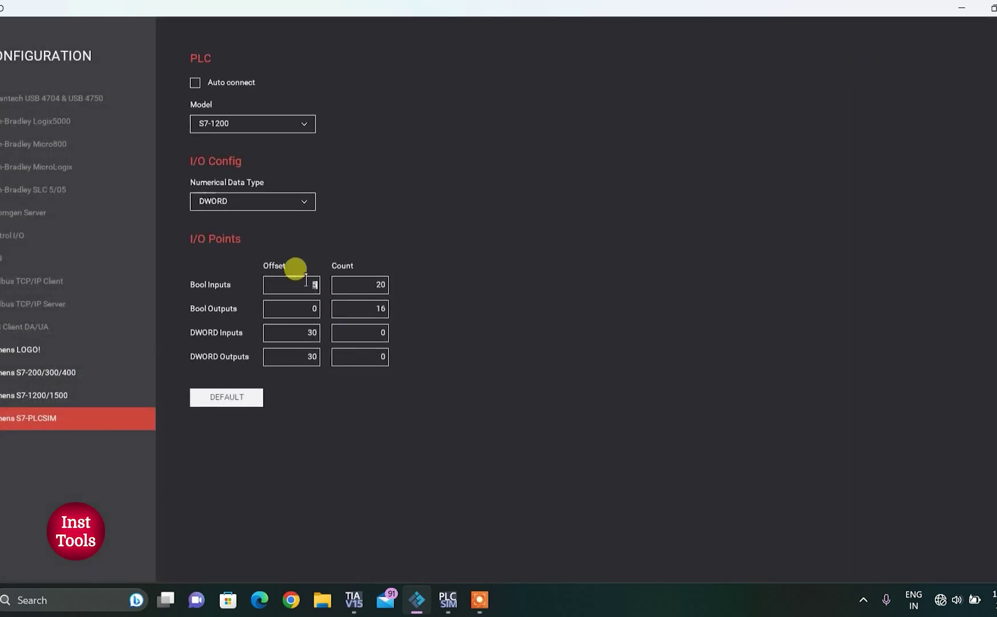
key("Escape")
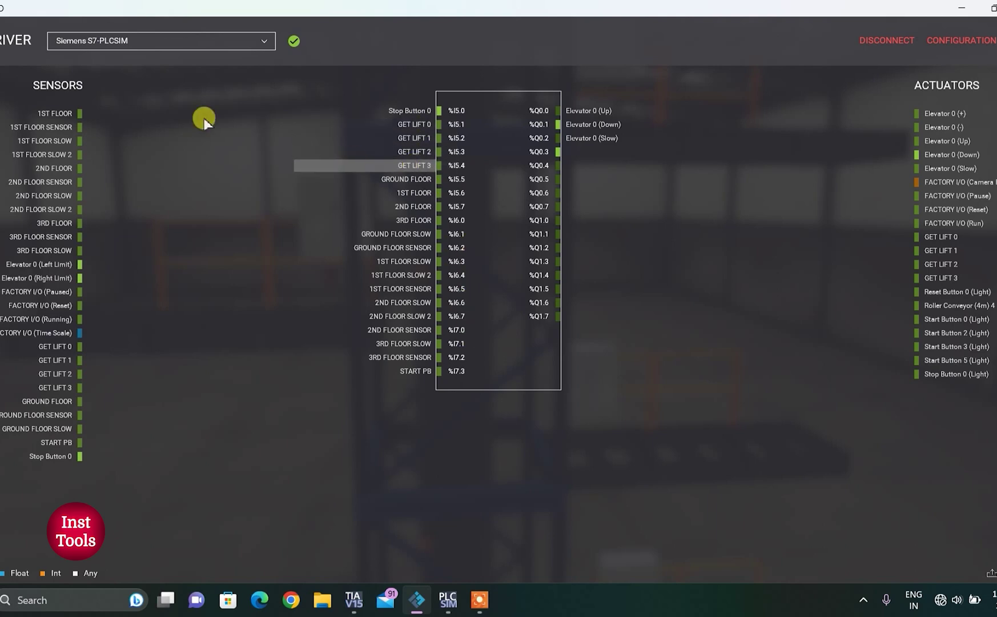
left_click(0, 40)
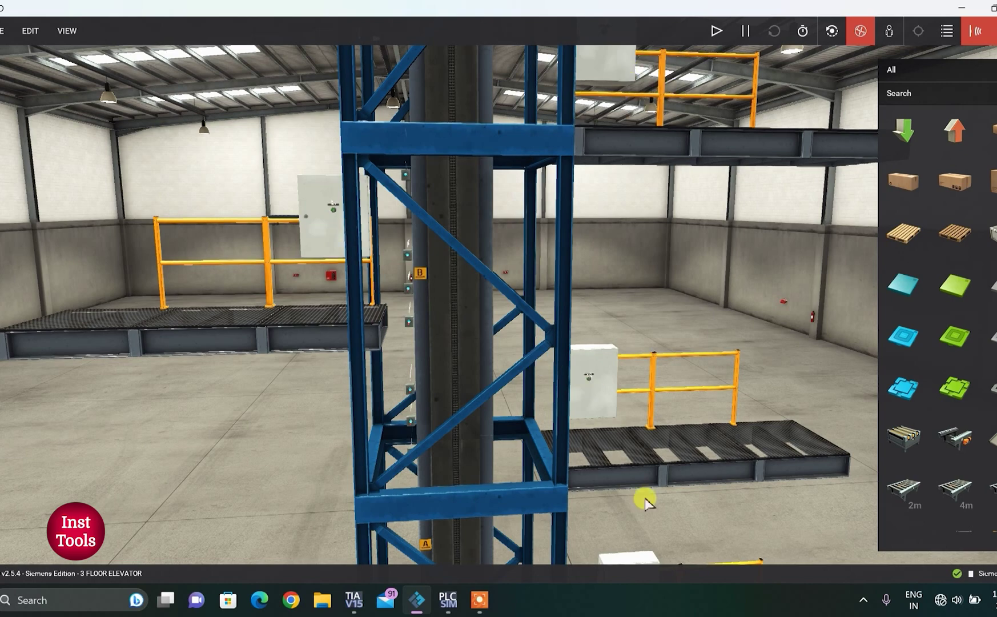
Reopen the driver view and review which sensor and actuator tags are mapped to the PLC's input and output addresses.
key("F4")
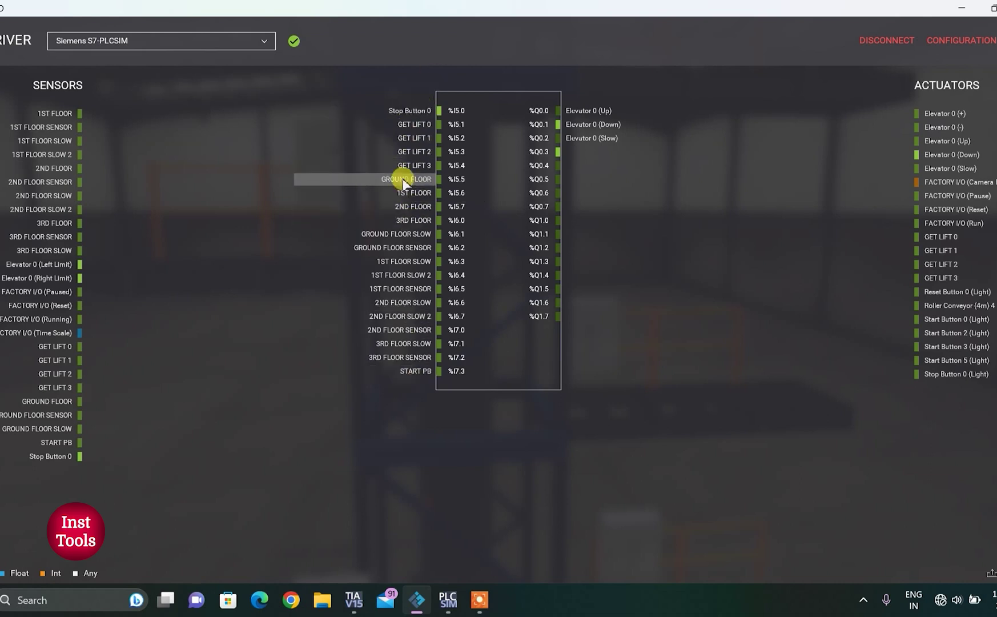
left_click(419, 248)
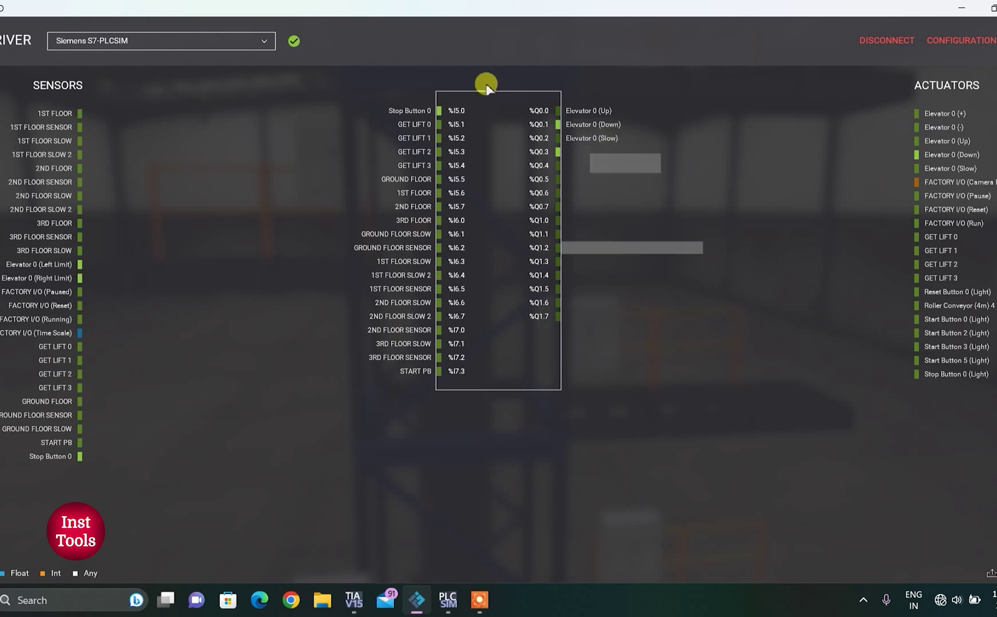
left_click_drag(954, 375, 975, 407)
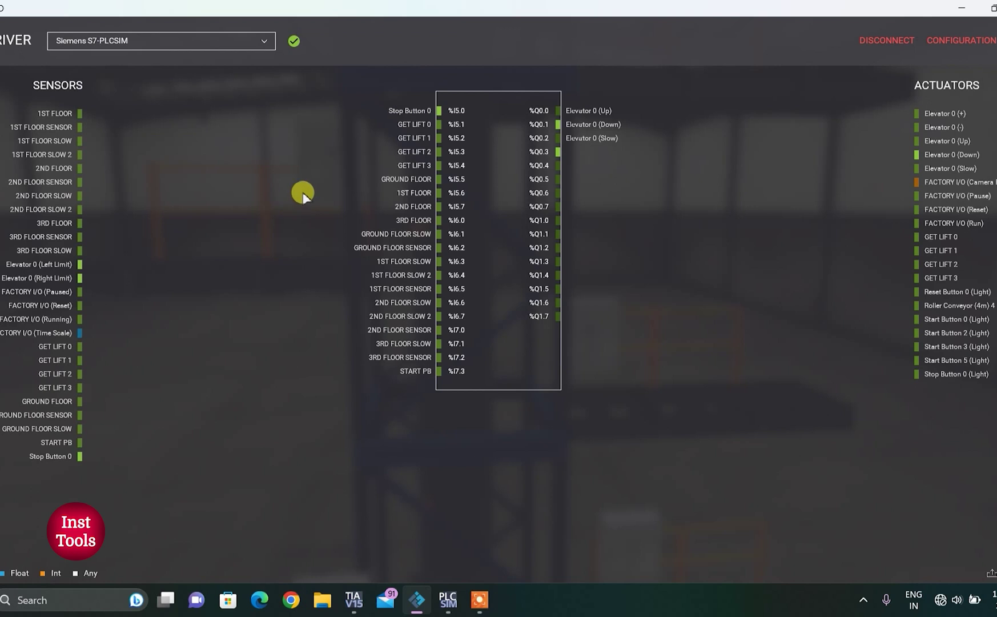
Switch to S7-PLCSIM to check the simulated CPU's operating mode, and minimize its window.
left_click(448, 600)
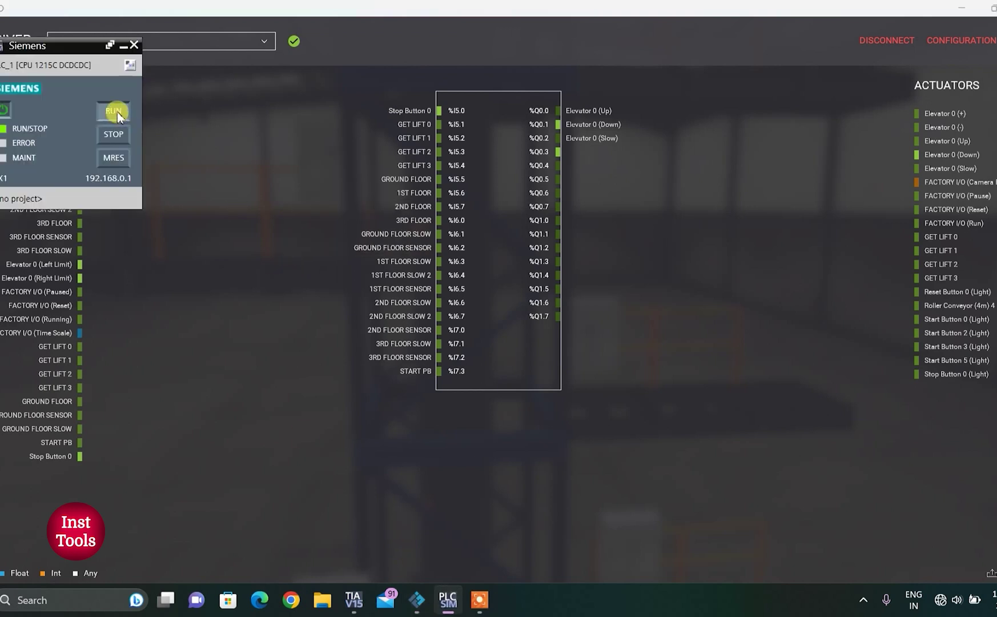
left_click(125, 46)
left_click(125, 46)
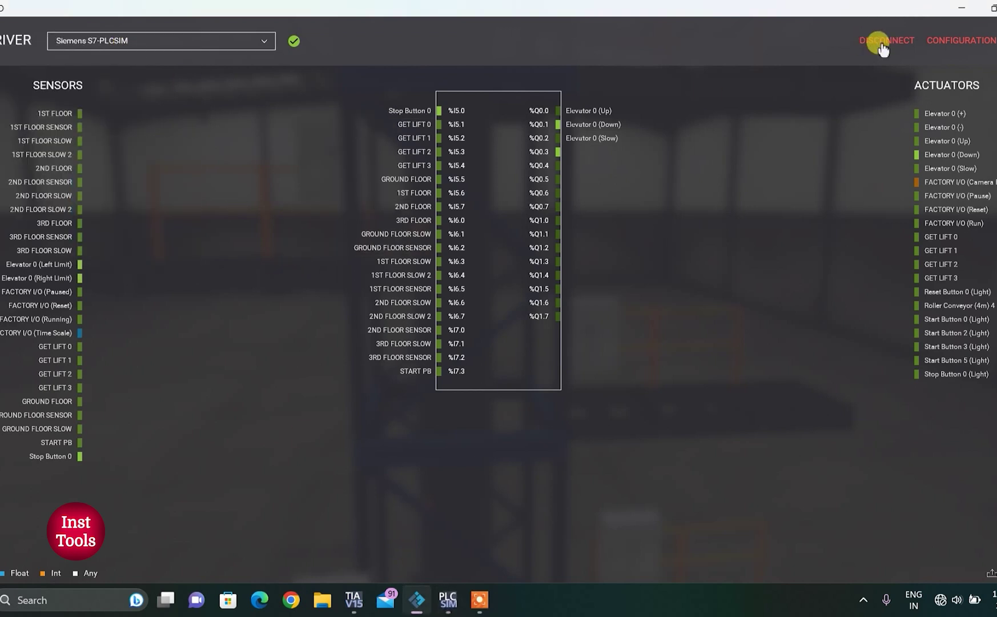
Return from the driver view to the 3D scene and inspect the whole elevator tower with all its floor platforms.
key("Escape")
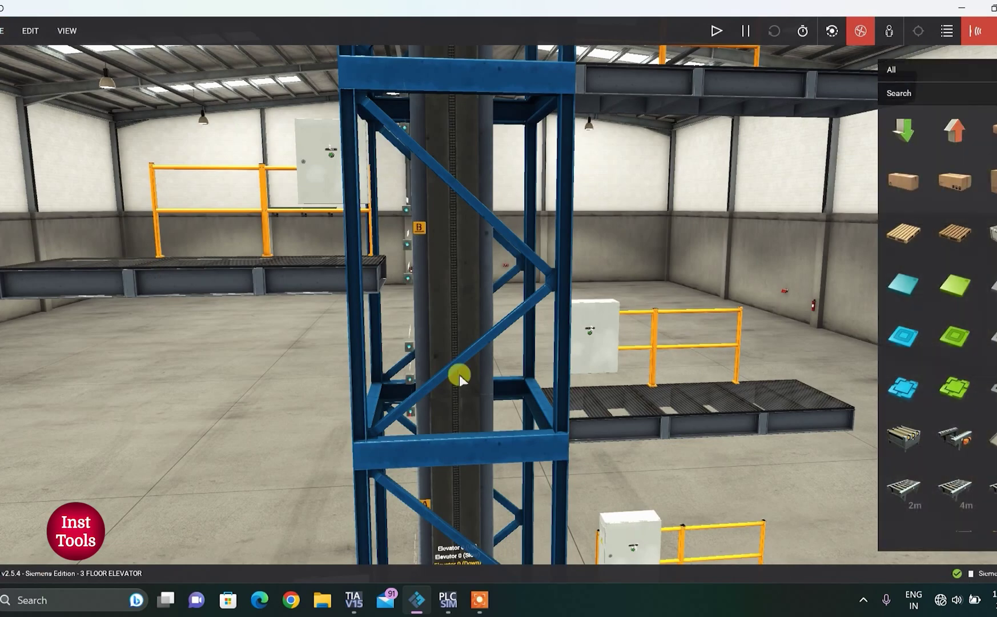
scroll(544, 384, "down", 2)
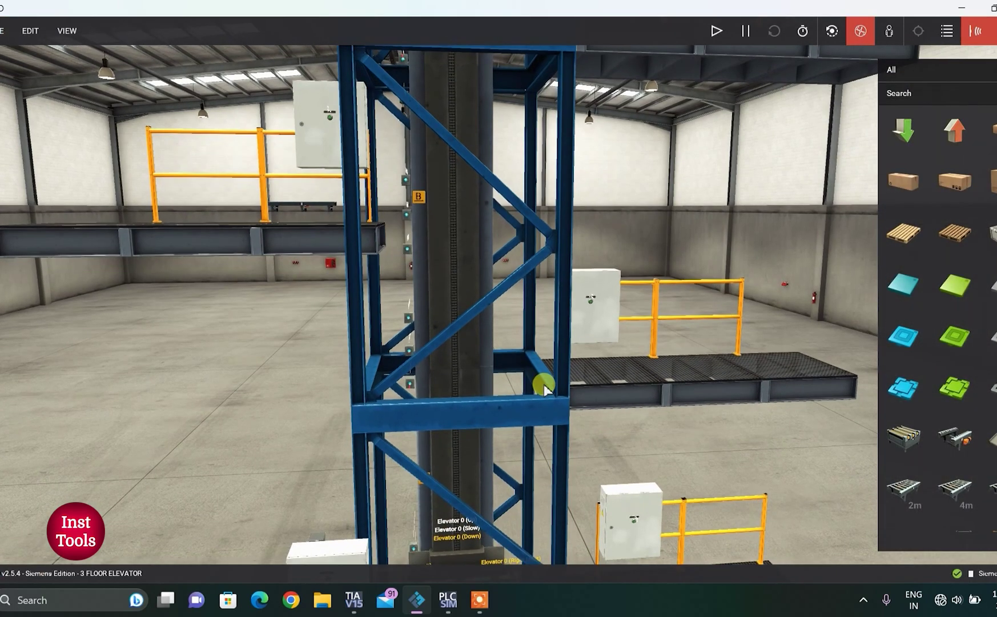
scroll(543, 384, "down", 6)
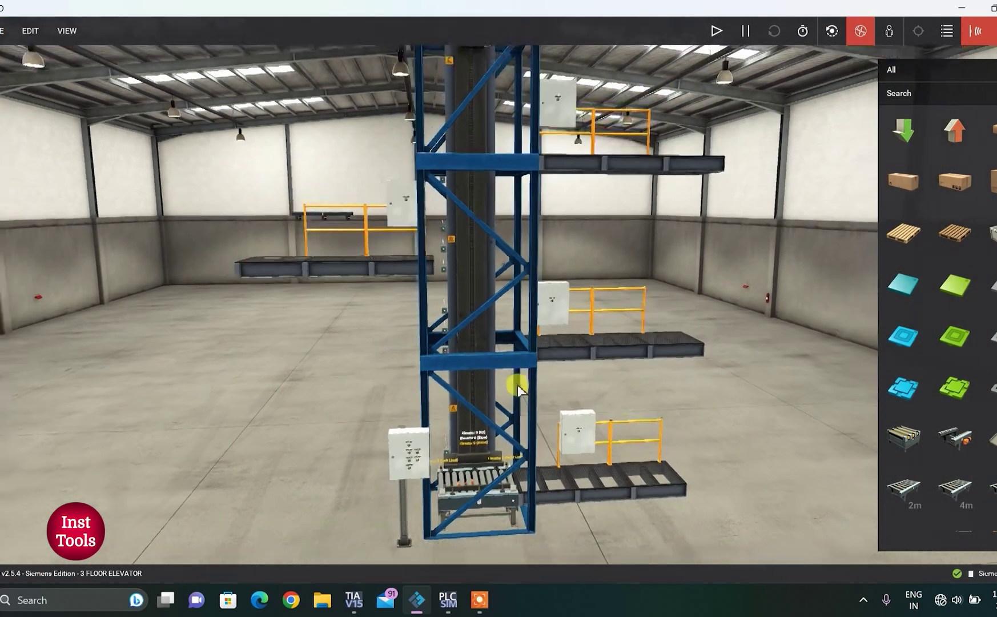
scroll(521, 384, "up", 4)
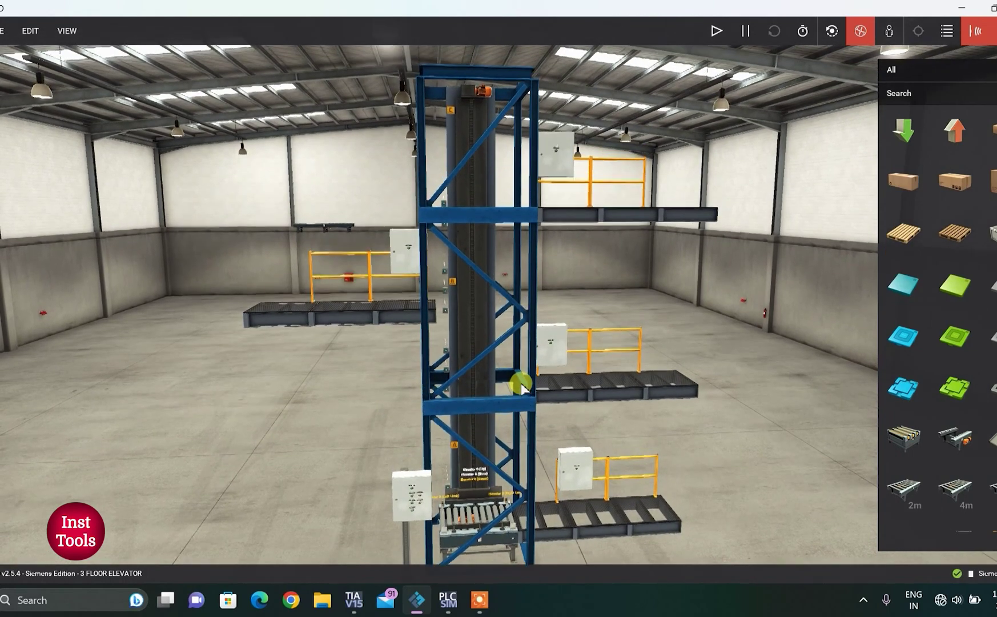
scroll(521, 383, "down", 1)
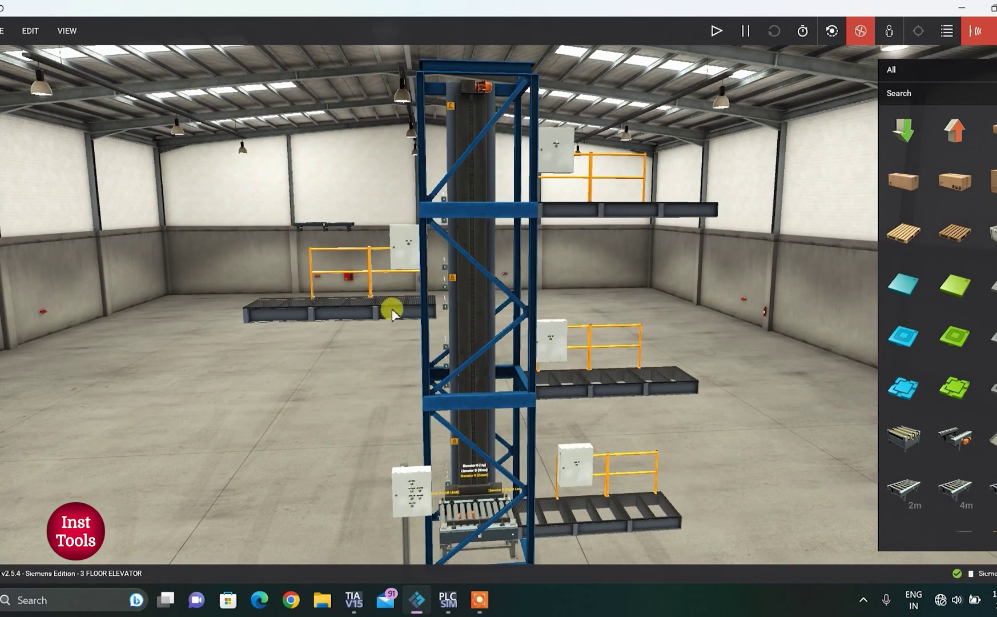